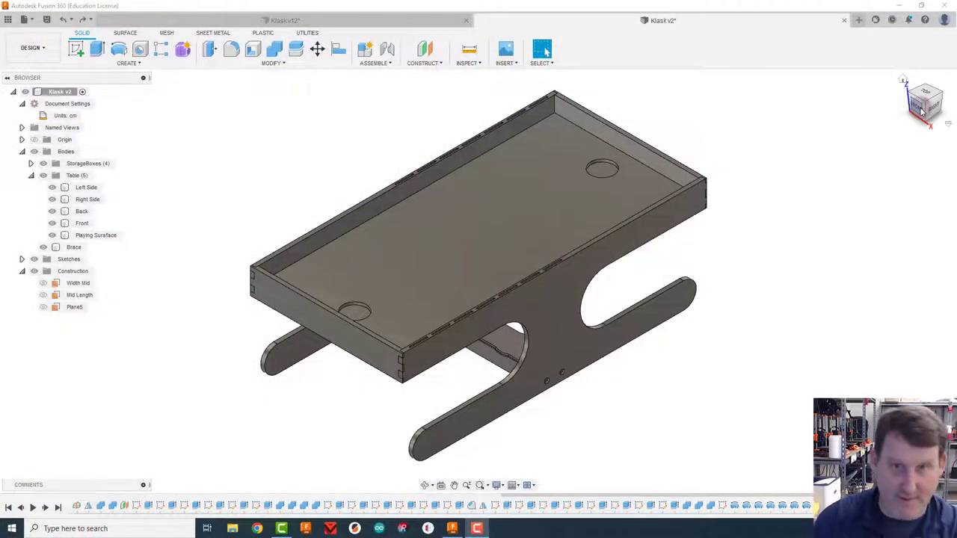
- Switch to the Klask v12 design and examine the green handle's hollow top and overall shape
{"action": "left_click", "coordinate": [362, 21]}
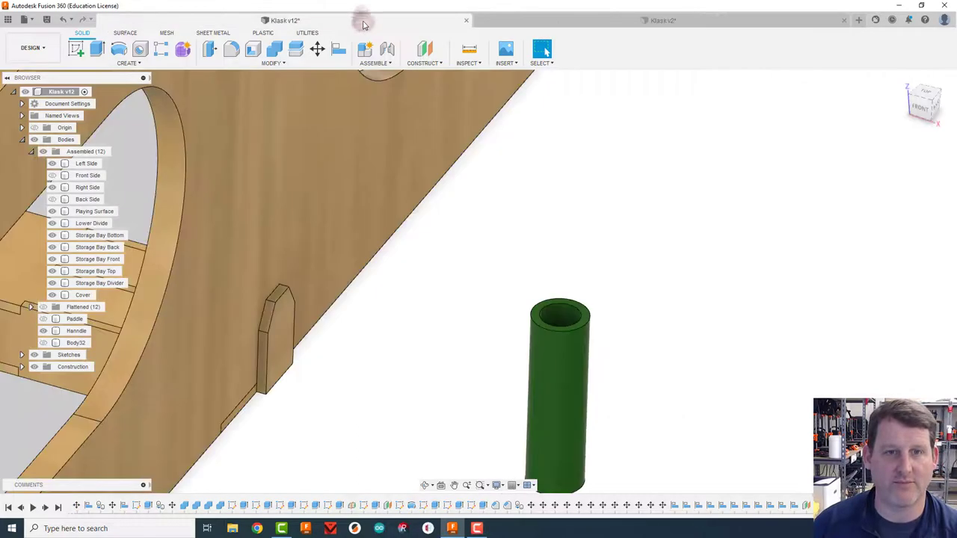
{"action": "scroll", "coordinate": [662, 244], "scroll_direction": "down", "scroll_amount": 2}
{"action": "middle_click_drag", "start_coordinate": [711, 279], "coordinate": [637, 161]}
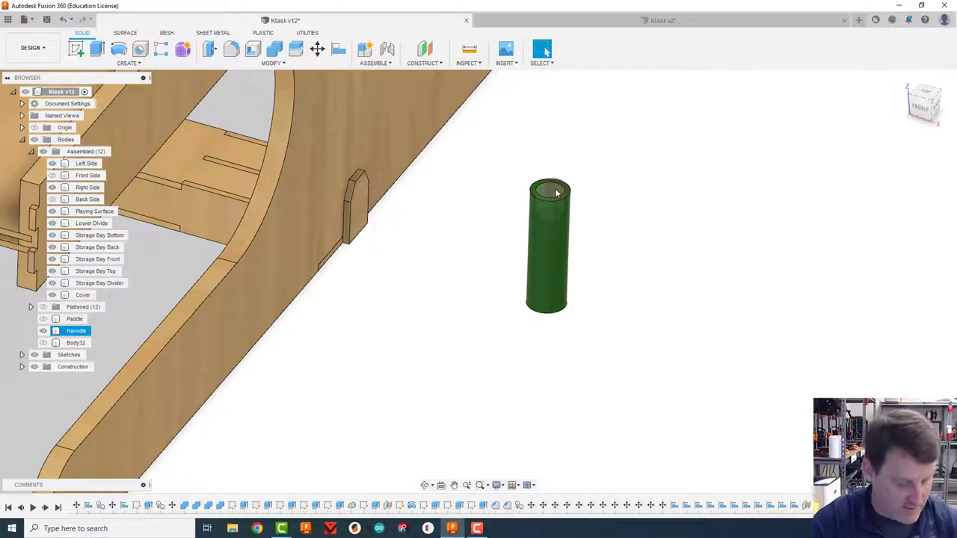
{"action": "left_click", "coordinate": [889, 104]}
{"action": "left_click_drag", "start_coordinate": [924, 109], "coordinate": [926, 93]}
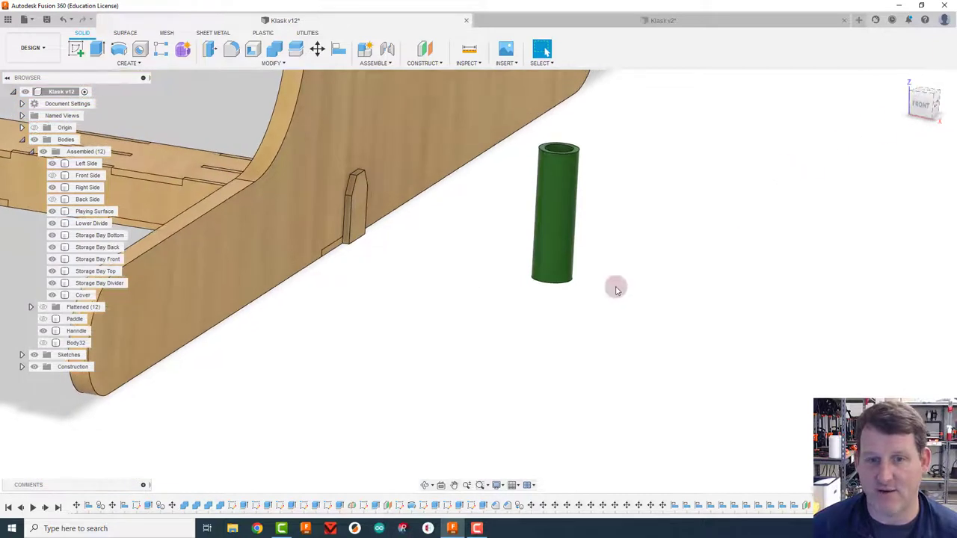
{"action": "left_click", "coordinate": [560, 282]}
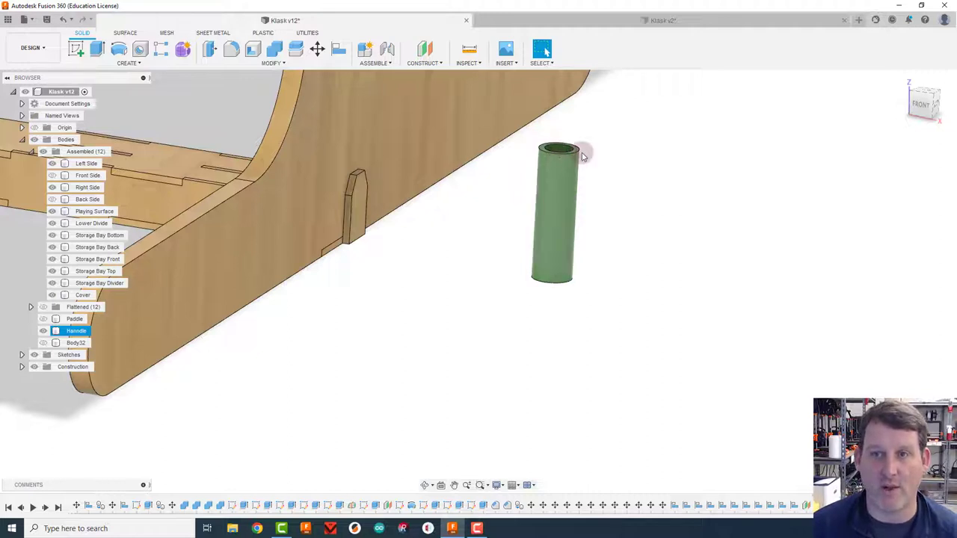
{"action": "left_click", "coordinate": [871, 80]}
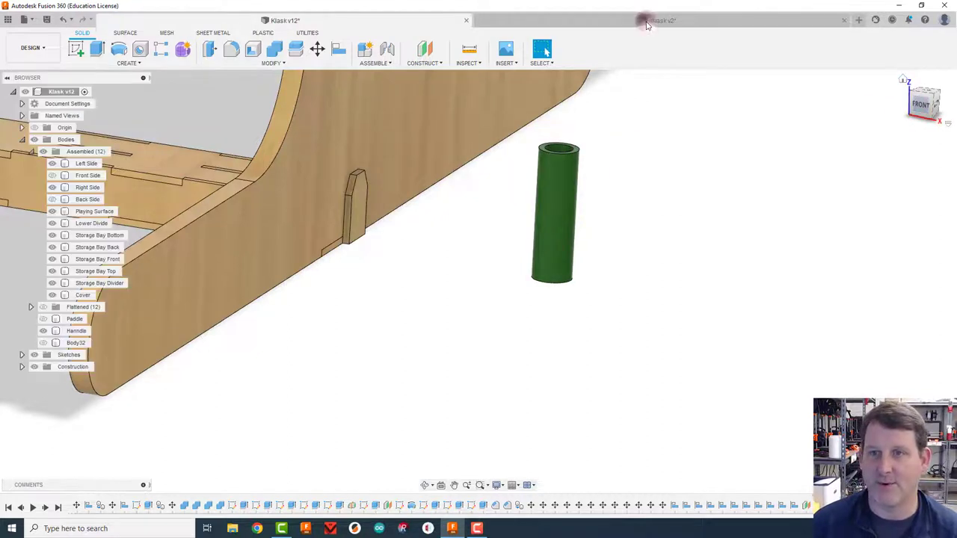
- In the Klask v2 design, sketch a 1.5 cm diameter circle on the horizontal origin plane, centred on the red axis about 5 cm outside the table
{"action": "left_click", "coordinate": [663, 20]}
{"action": "left_click", "coordinate": [917, 120]}
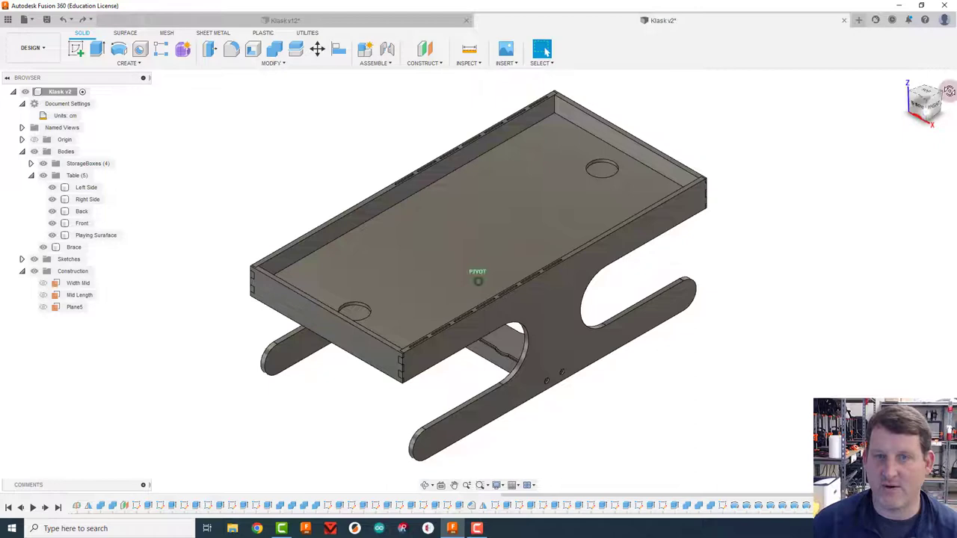
{"action": "left_click", "coordinate": [76, 50]}
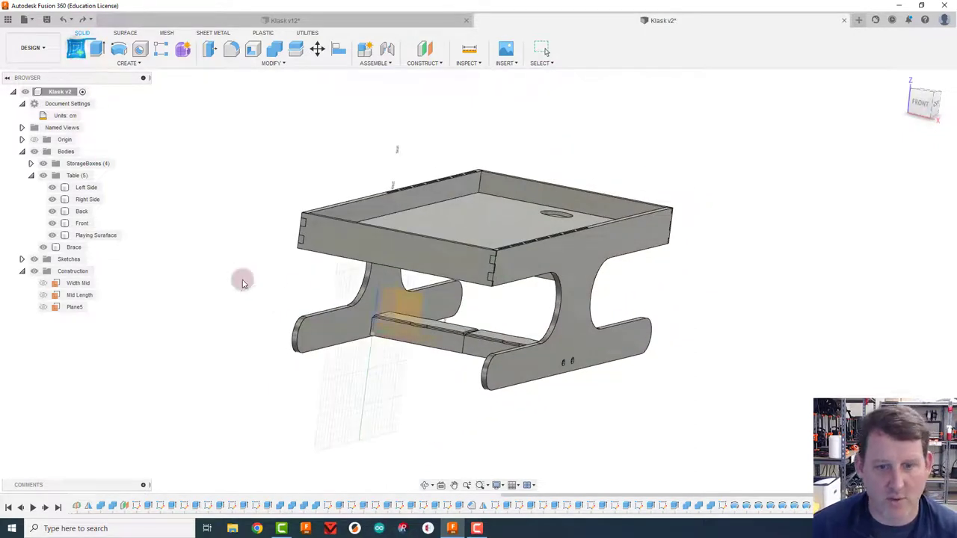
{"action": "left_click_drag", "start_coordinate": [918, 101], "coordinate": [856, 93]}
{"action": "middle_click_drag", "start_coordinate": [855, 94], "coordinate": [874, 205], "text": "shift"}
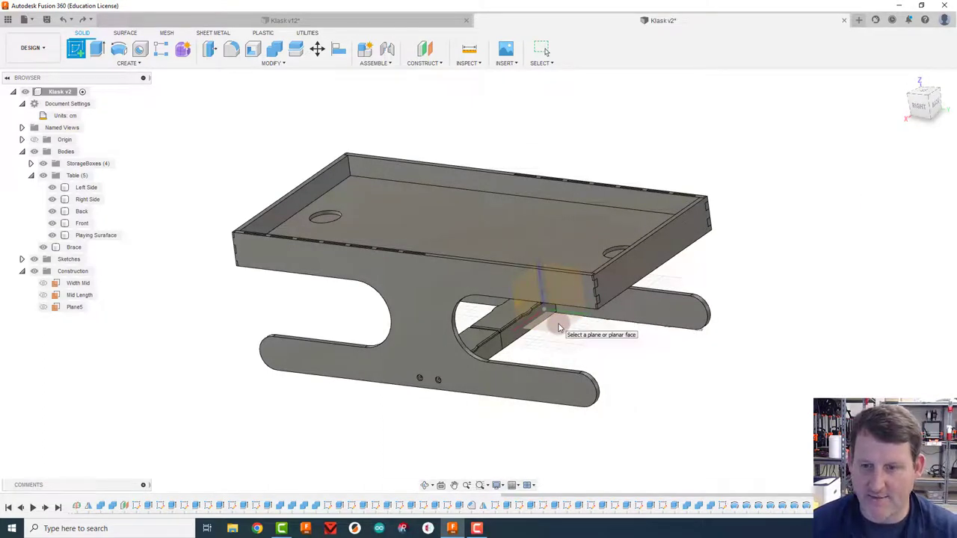
{"action": "left_click", "coordinate": [559, 326]}
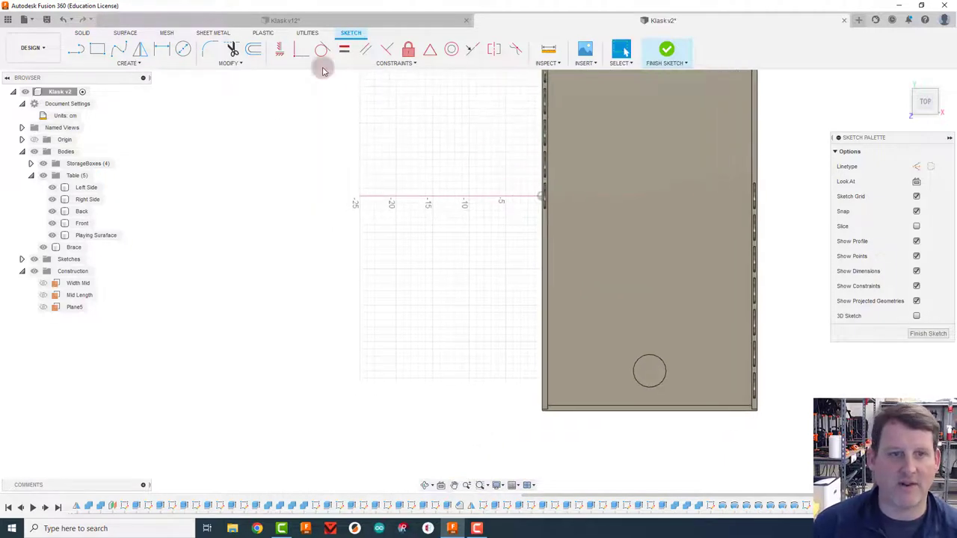
{"action": "left_click", "coordinate": [183, 50]}
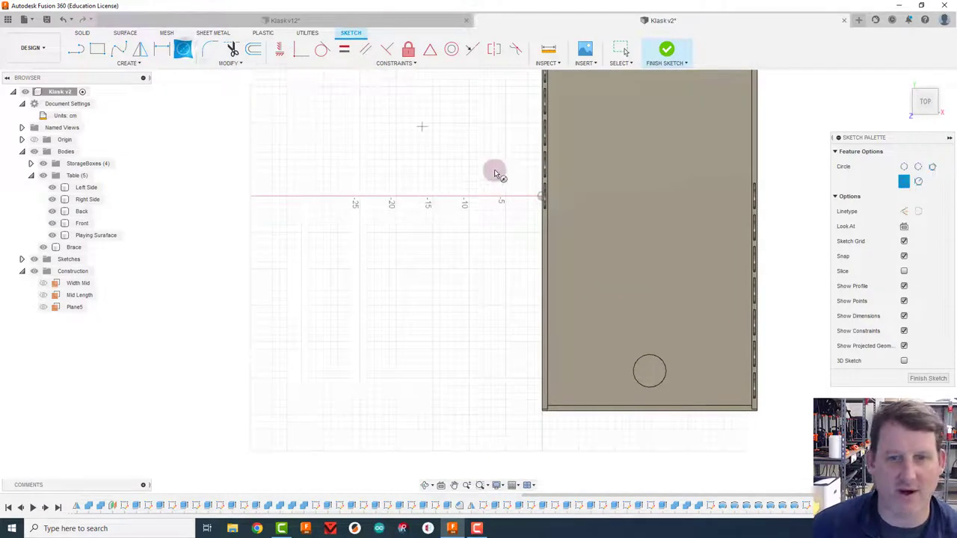
{"action": "left_click", "coordinate": [513, 206]}
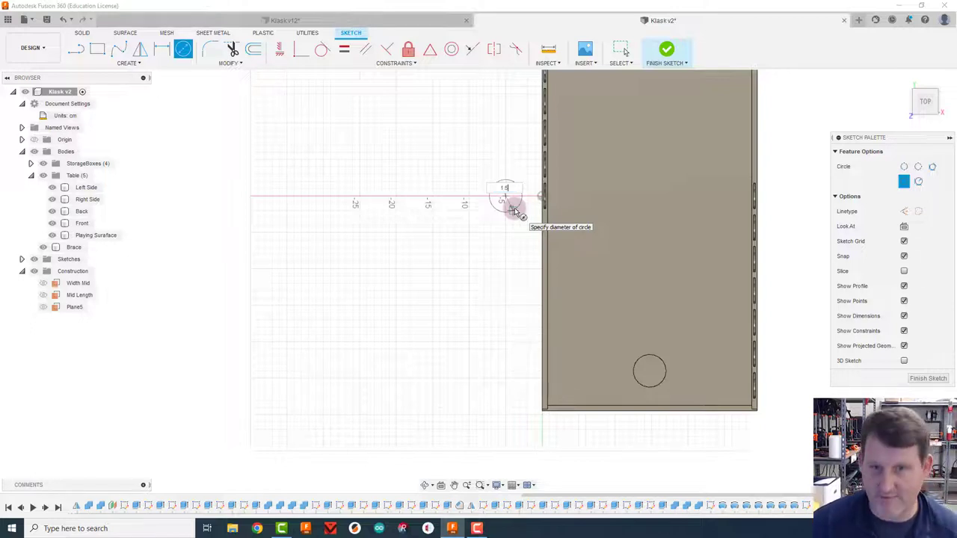
{"action": "key", "text": "Escape"}
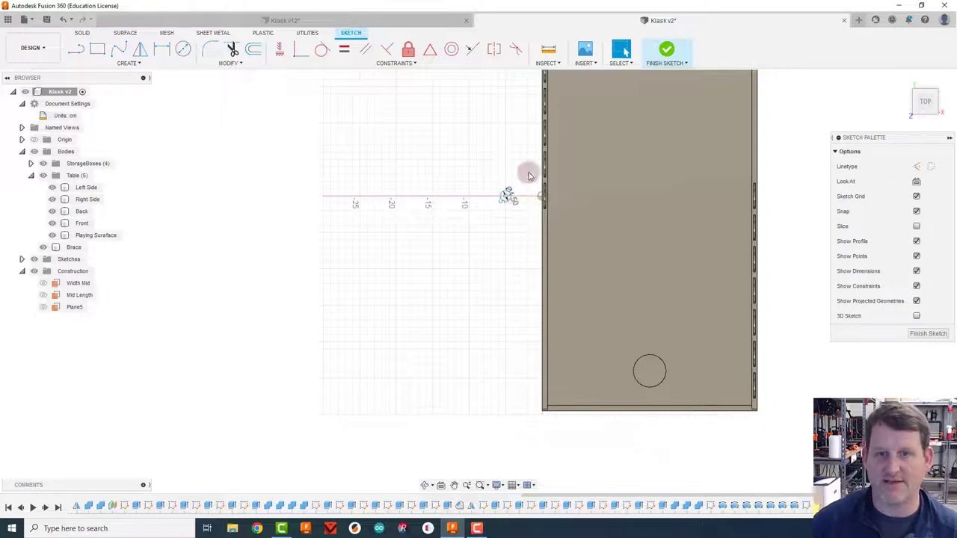
- Extrude the 1.5 cm circle upward 7 cm as a new body
{"action": "scroll", "coordinate": [536, 202], "scroll_direction": "up", "scroll_amount": 2}
{"action": "scroll", "coordinate": [464, 201], "scroll_direction": "up", "scroll_amount": 5}
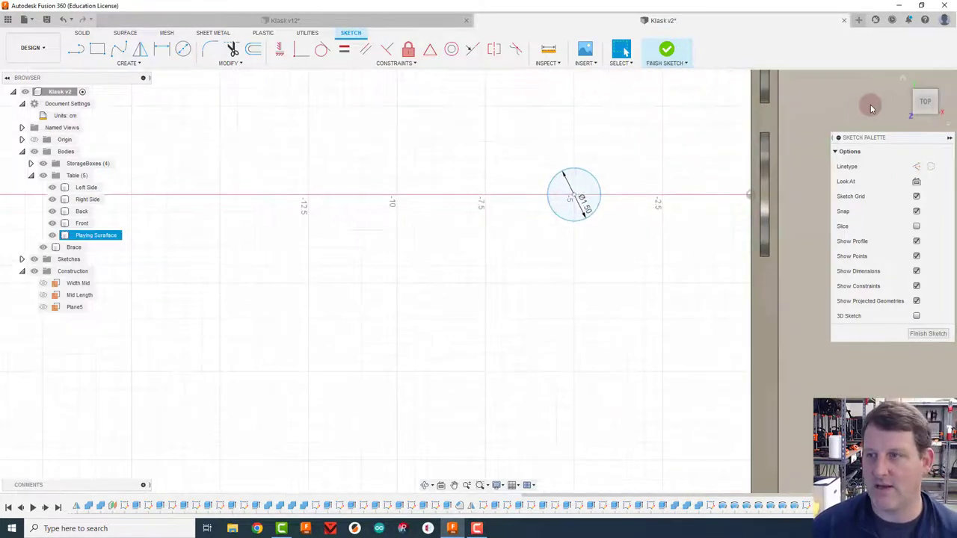
{"action": "left_click_drag", "start_coordinate": [935, 92], "coordinate": [944, 80]}
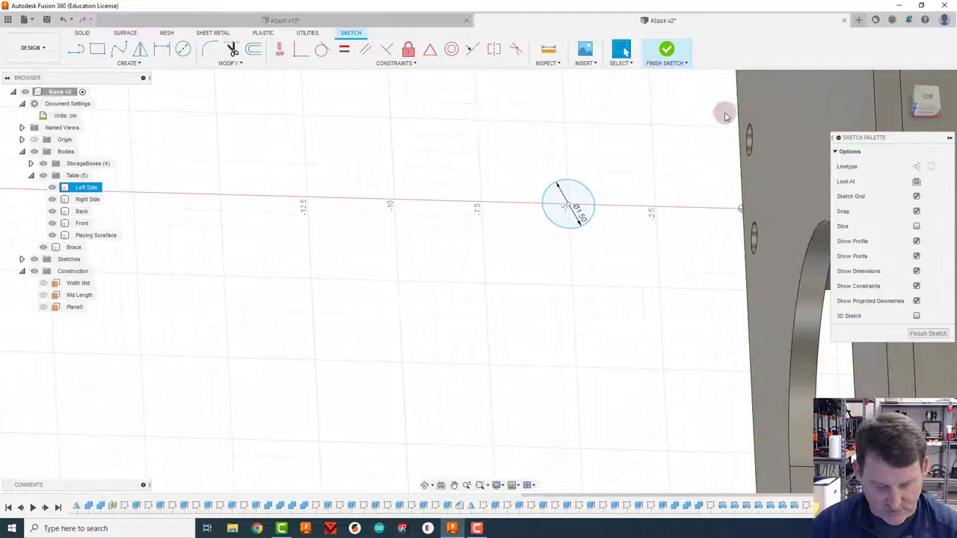
{"action": "key", "text": "e"}
{"action": "left_click_drag", "start_coordinate": [570, 198], "coordinate": [608, 117]}
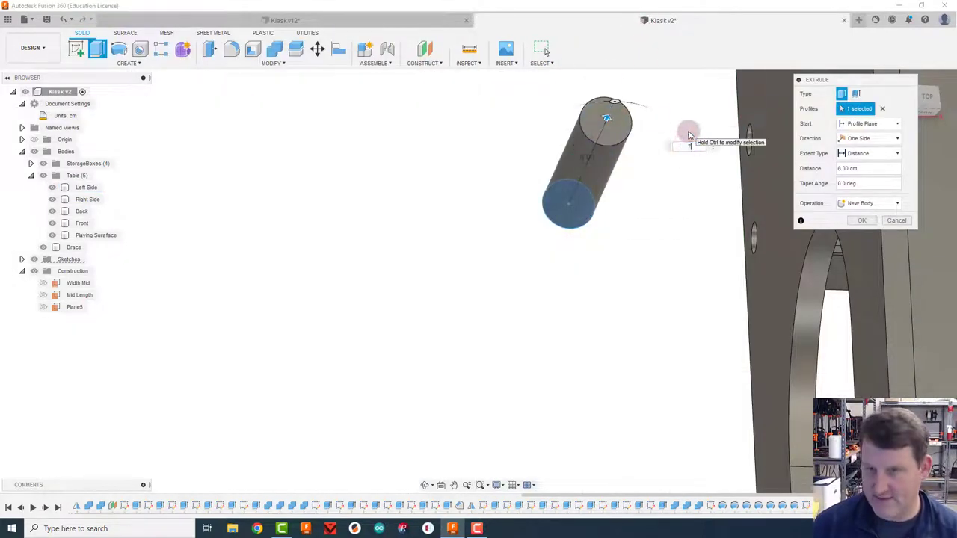
{"action": "key", "text": "Return"}
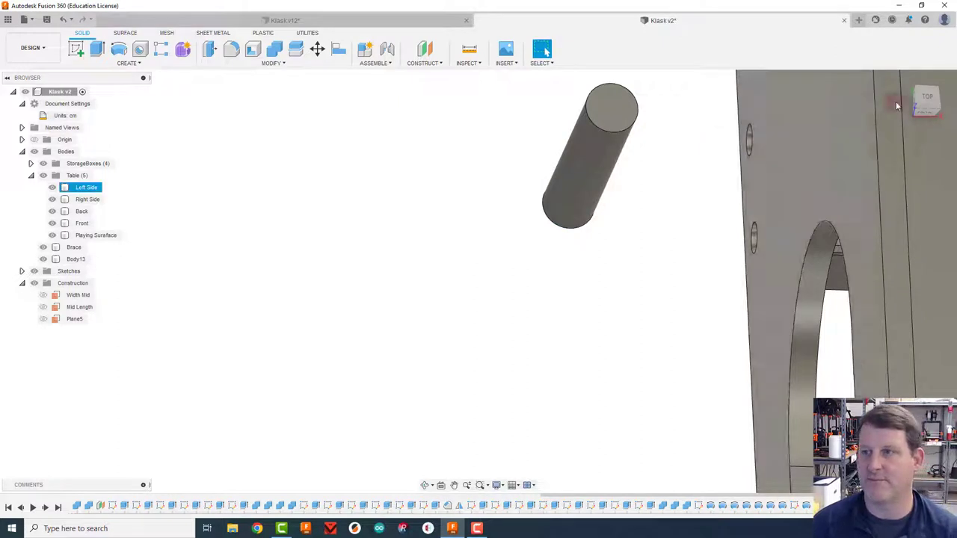
- Sketch a 1.15 cm diameter circle on the cylinder's upper end face, concentric with its outer edge
{"action": "left_click_drag", "start_coordinate": [926, 99], "coordinate": [907, 94]}
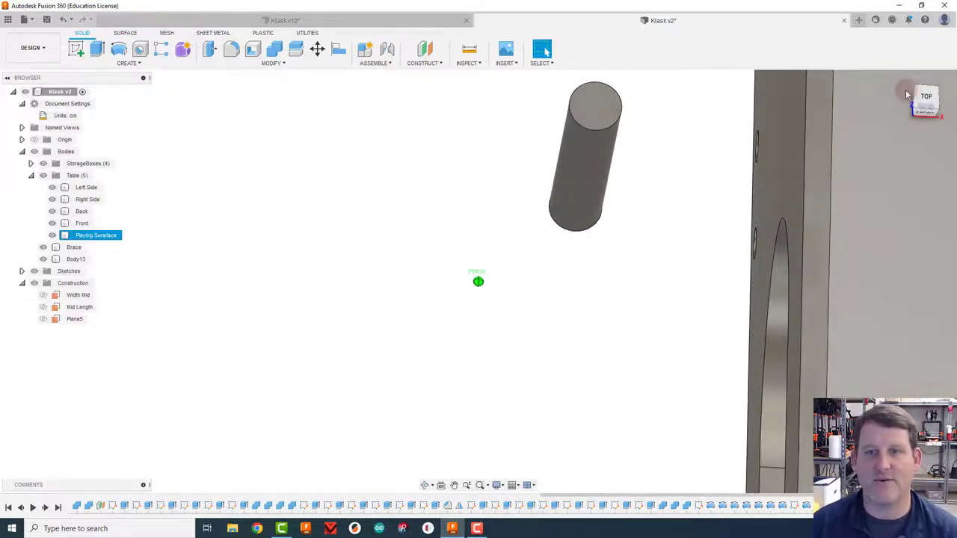
{"action": "left_click", "coordinate": [75, 49]}
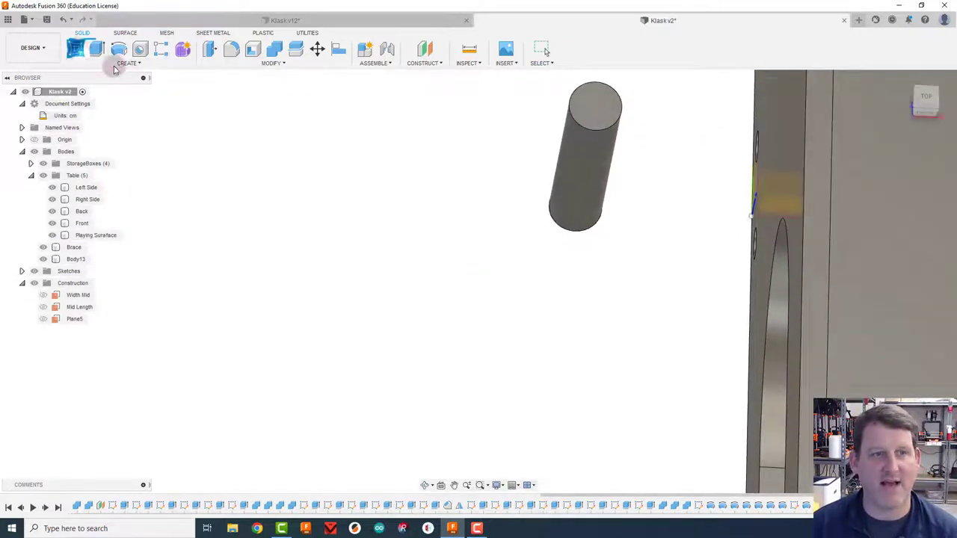
{"action": "left_click", "coordinate": [593, 108]}
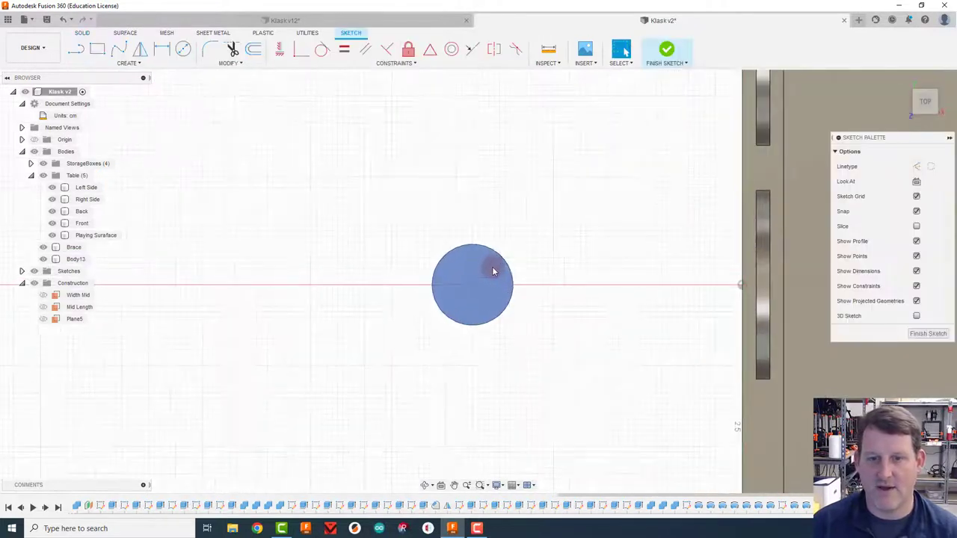
{"action": "left_click", "coordinate": [183, 48]}
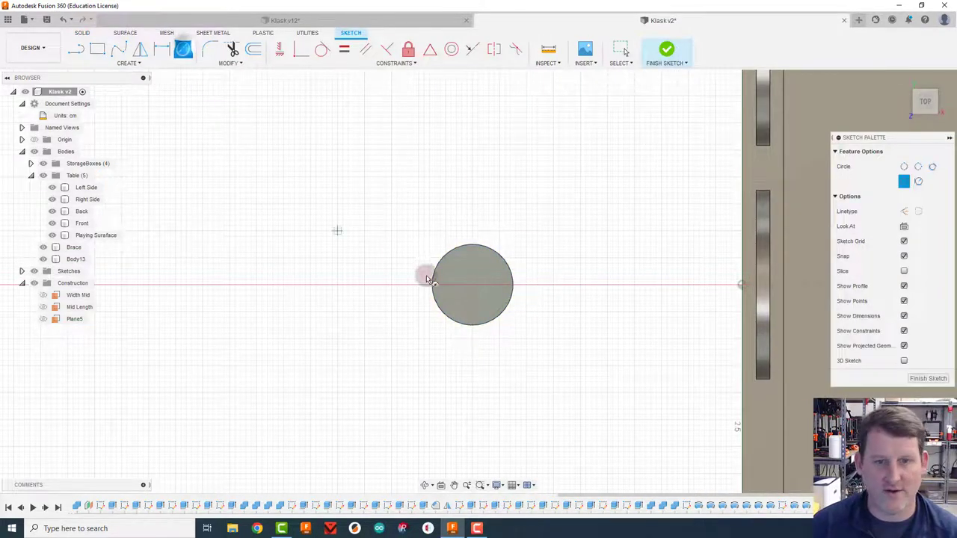
{"action": "left_click", "coordinate": [472, 285]}
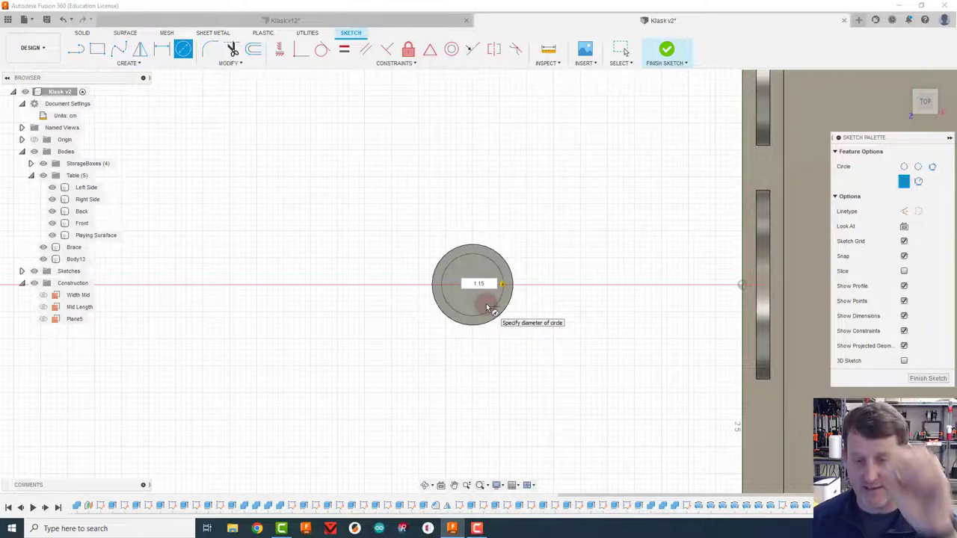
{"action": "type", "text": "1.15"}
{"action": "key", "text": "Return"}
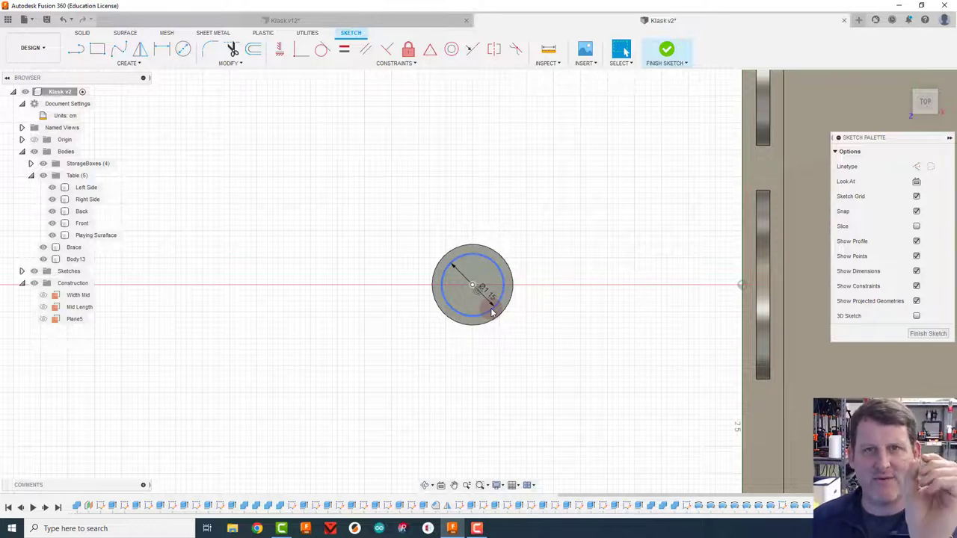
- Extrude the 1.15 cm circle by -1.275 cm as a cut to hollow the cylinder's upper end
{"action": "left_click_drag", "start_coordinate": [925, 104], "coordinate": [943, 85]}
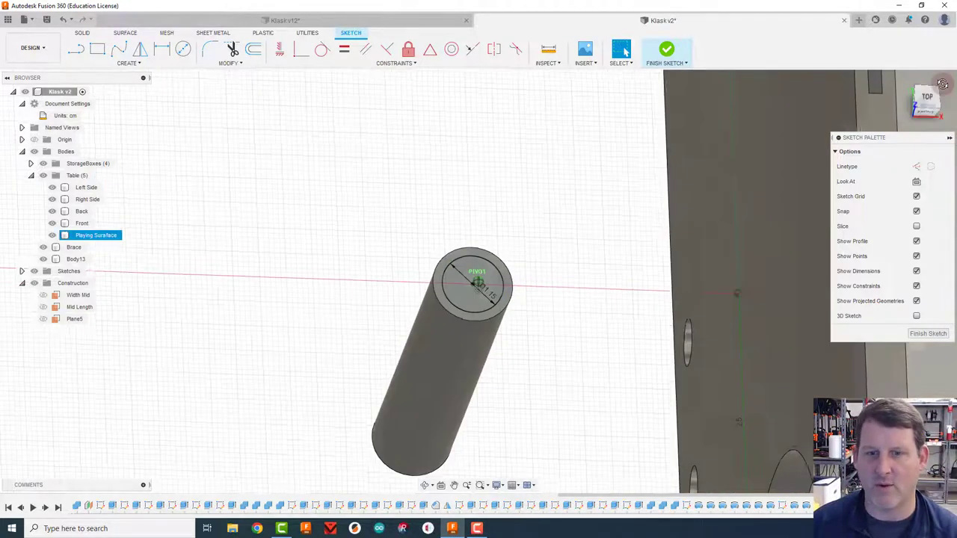
{"action": "key", "text": "e"}
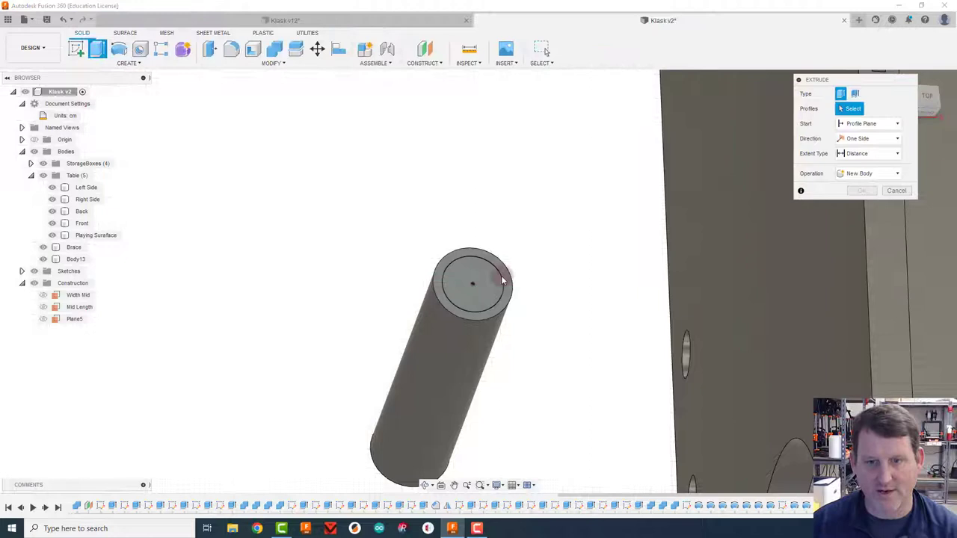
{"action": "left_click", "coordinate": [487, 279]}
{"action": "left_click_drag", "start_coordinate": [474, 275], "coordinate": [461, 312]}
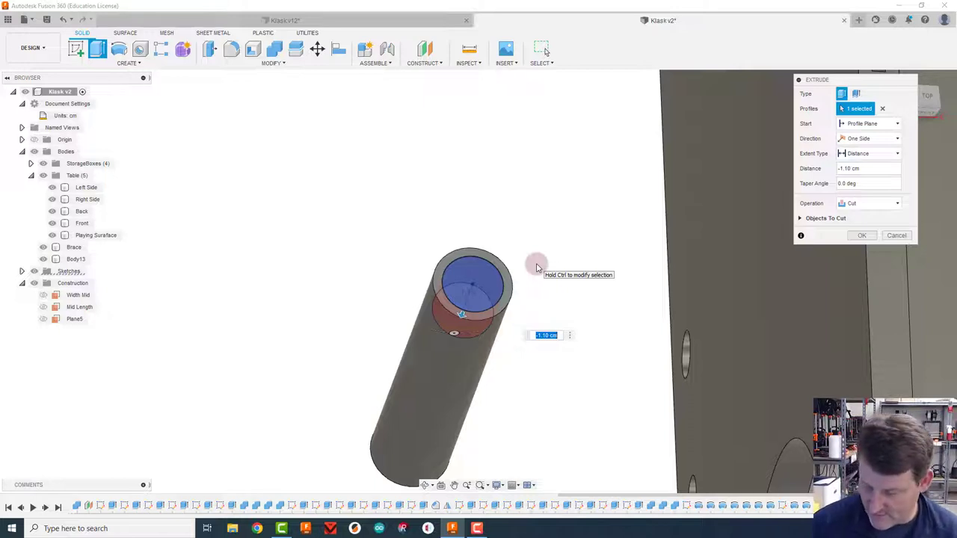
{"action": "type", "text": "1.275"}
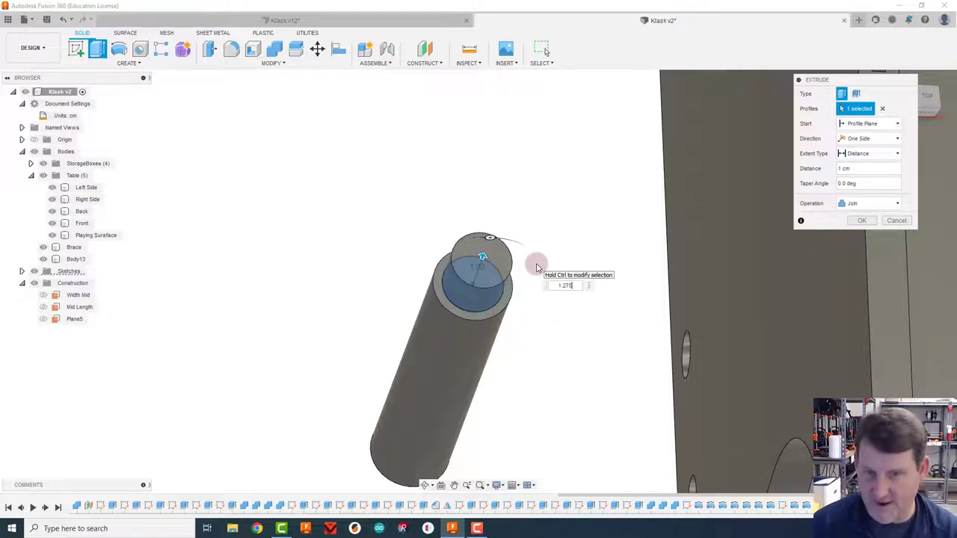
{"action": "key", "text": "Return"}
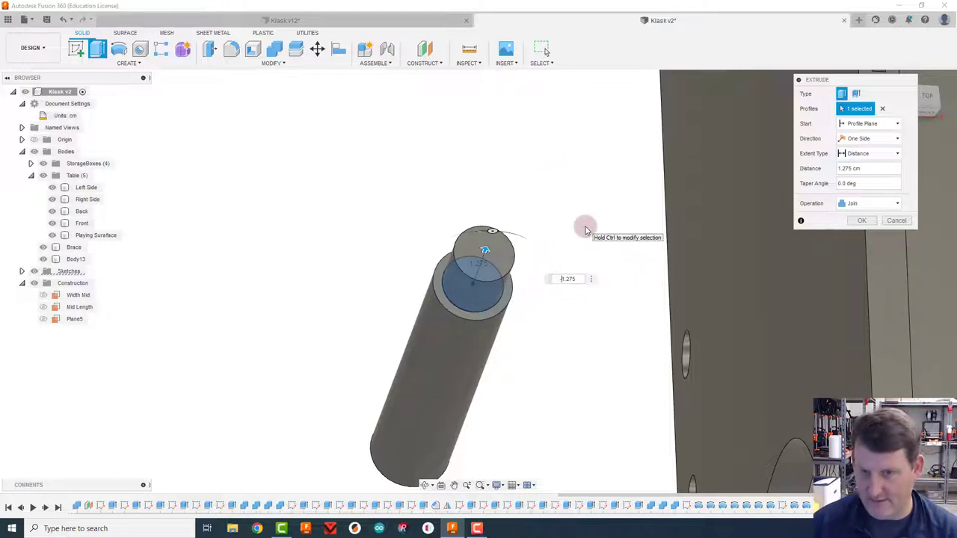
{"action": "type", "text": "-"}
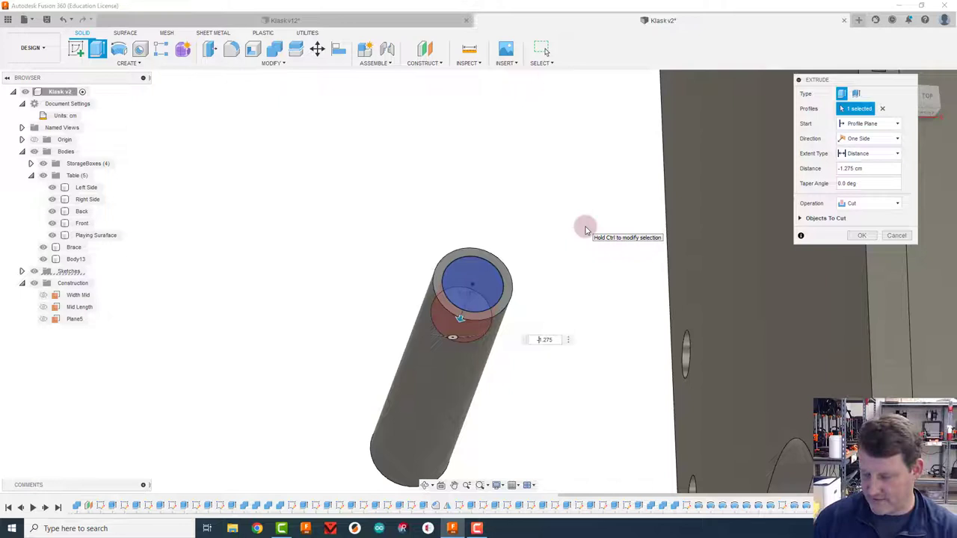
{"action": "key", "text": "Return"}
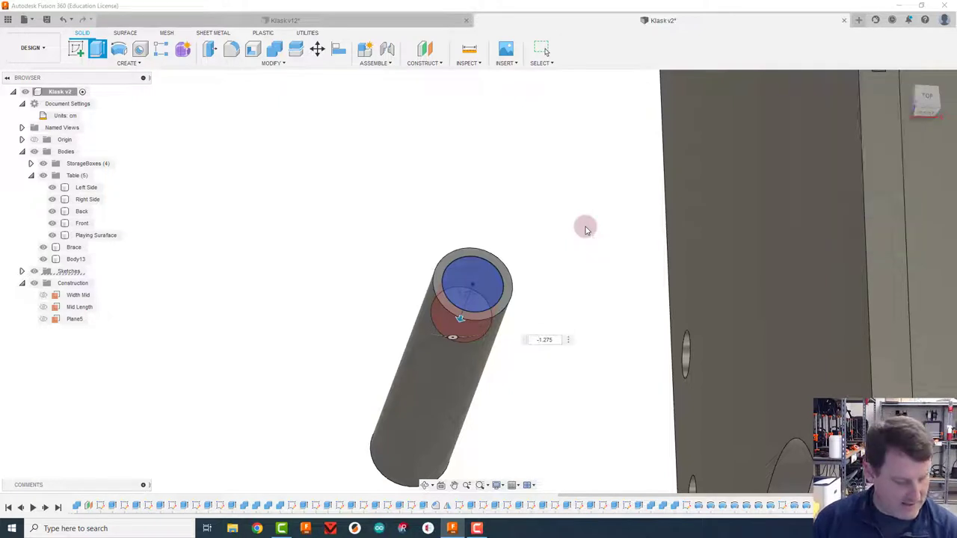
{"action": "left_click", "coordinate": [675, 240]}
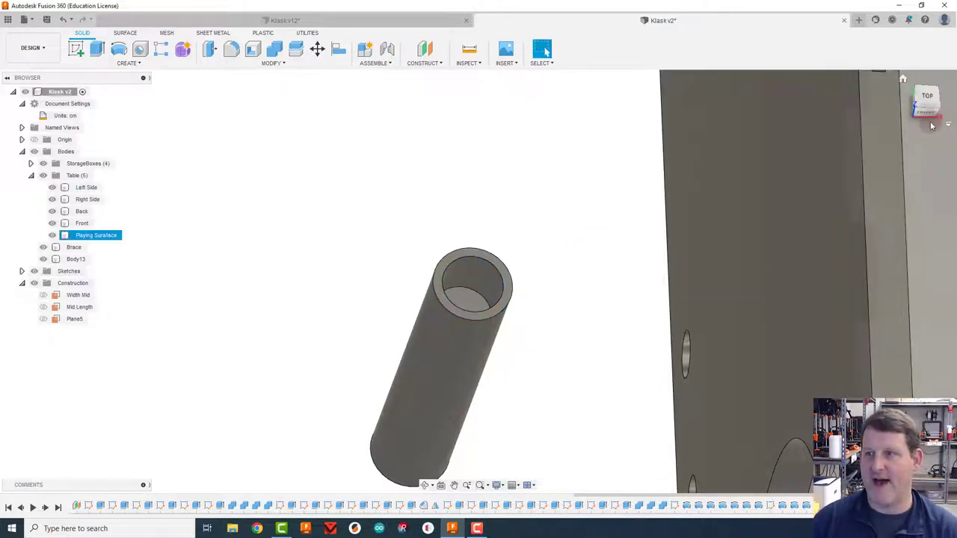
{"action": "left_click_drag", "start_coordinate": [927, 104], "coordinate": [16, 59]}
{"action": "scroll", "coordinate": [612, 387], "scroll_direction": "up", "scroll_amount": 3}
{"action": "scroll", "coordinate": [577, 405], "scroll_direction": "down", "scroll_amount": 4}
{"action": "middle_click_drag", "start_coordinate": [606, 367], "coordinate": [551, 312], "text": "shift"}
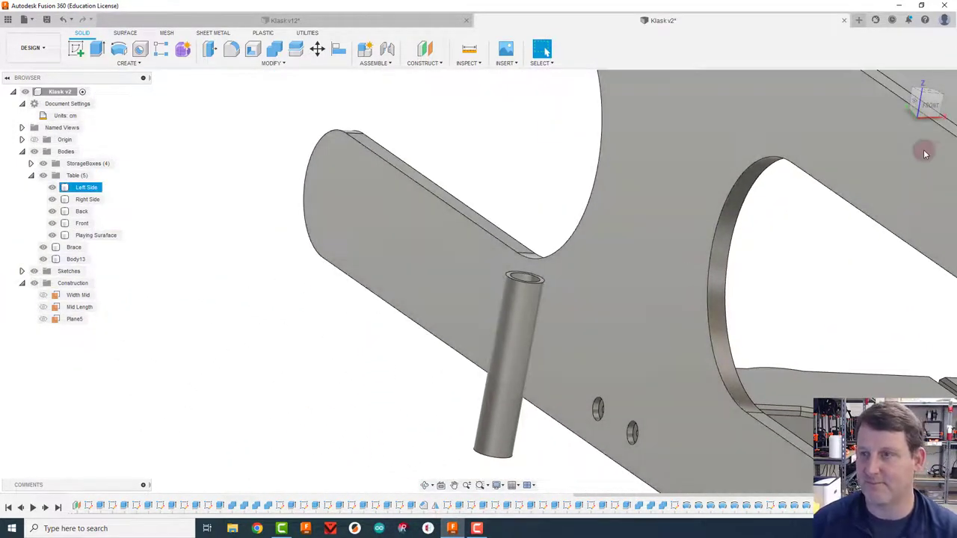
{"action": "left_click", "coordinate": [890, 88]}
{"action": "left_click_drag", "start_coordinate": [930, 106], "coordinate": [870, 91]}
- Switch to the Klask v12 design, show the Paddle body and examine it from below and from the front
{"action": "left_click", "coordinate": [303, 22]}
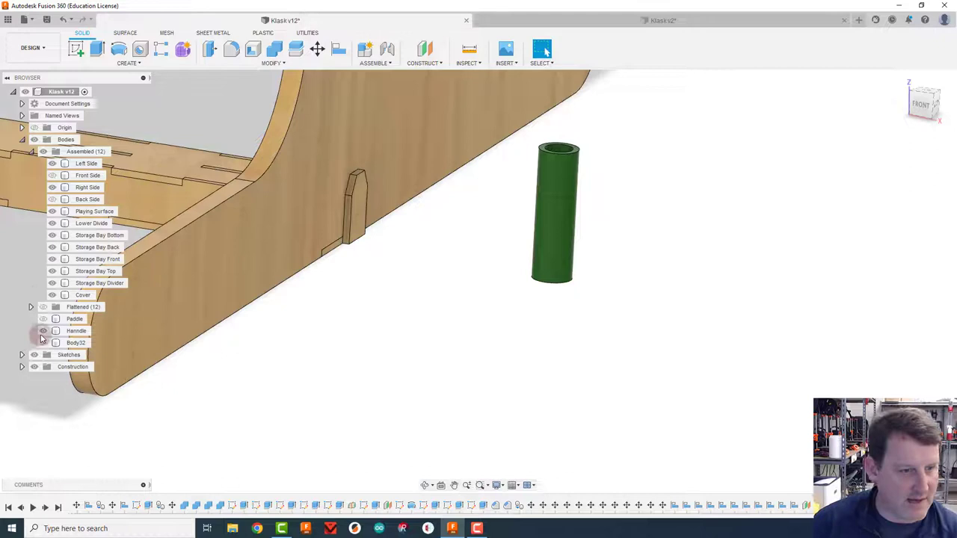
{"action": "left_click", "coordinate": [42, 319]}
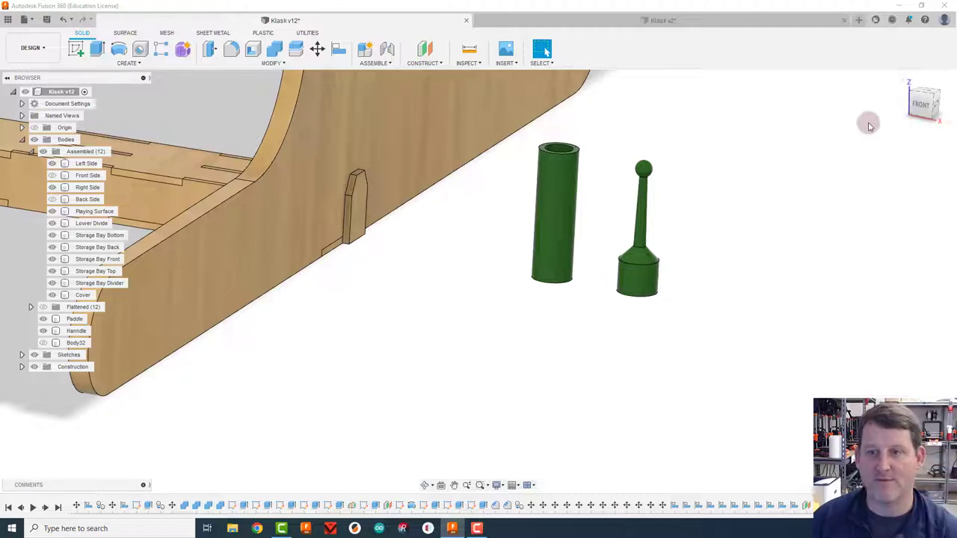
{"action": "left_click_drag", "start_coordinate": [924, 108], "coordinate": [927, 57]}
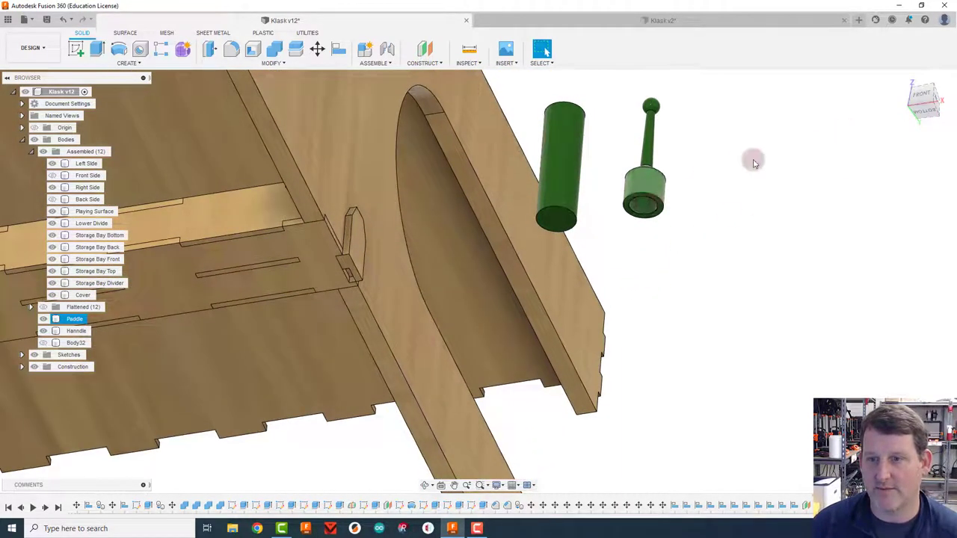
{"action": "left_click_drag", "start_coordinate": [931, 97], "coordinate": [928, 118]}
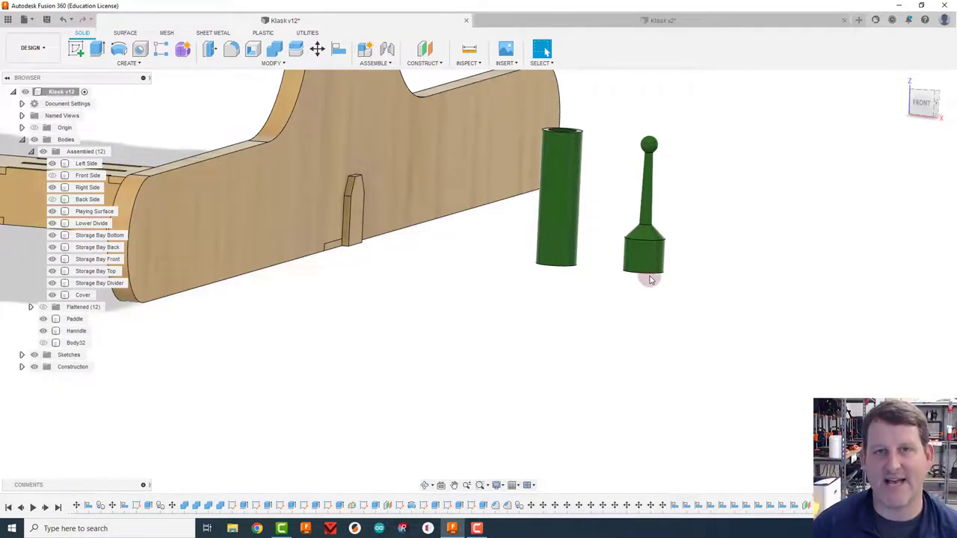
- Switch back to the Klask v2 design
{"action": "left_click_drag", "start_coordinate": [925, 103], "coordinate": [926, 104]}
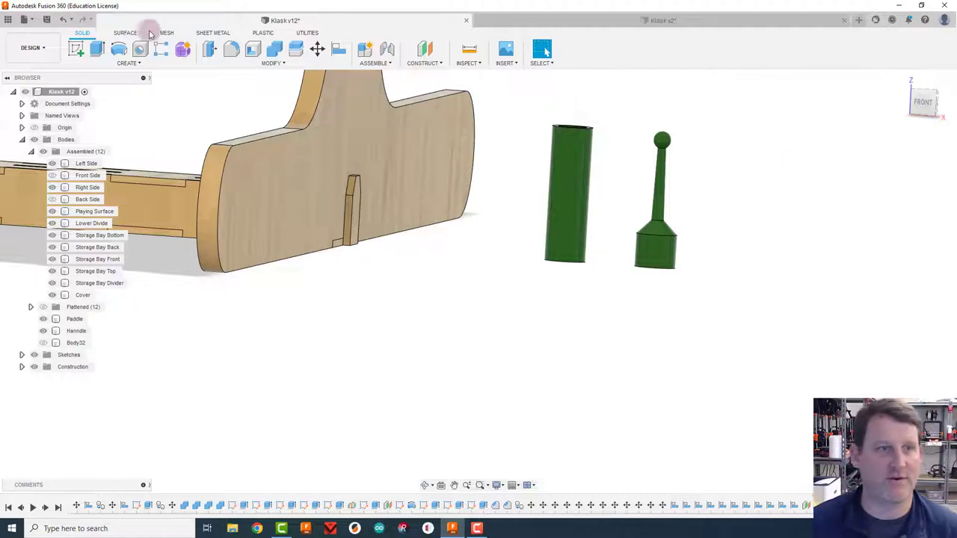
{"action": "left_click", "coordinate": [610, 16]}
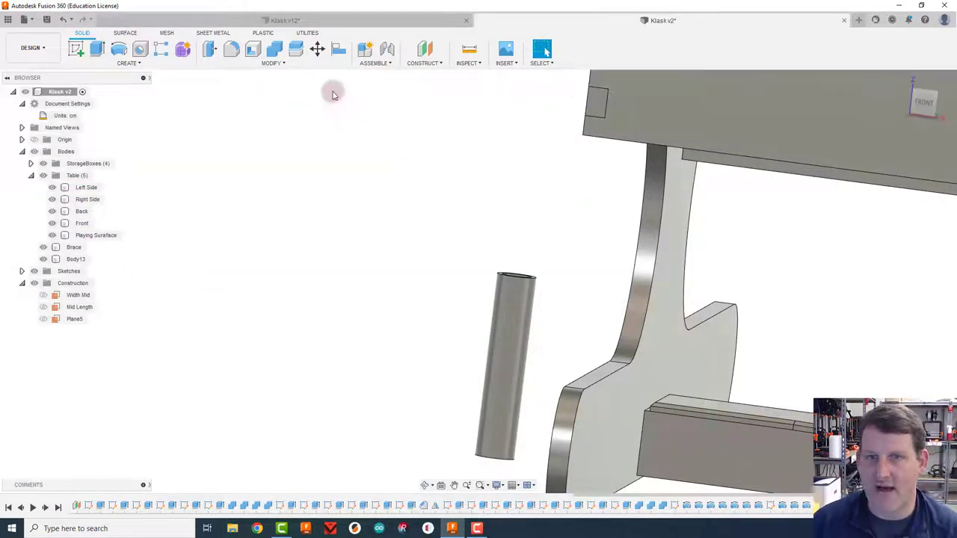
{"action": "left_click", "coordinate": [75, 49]}
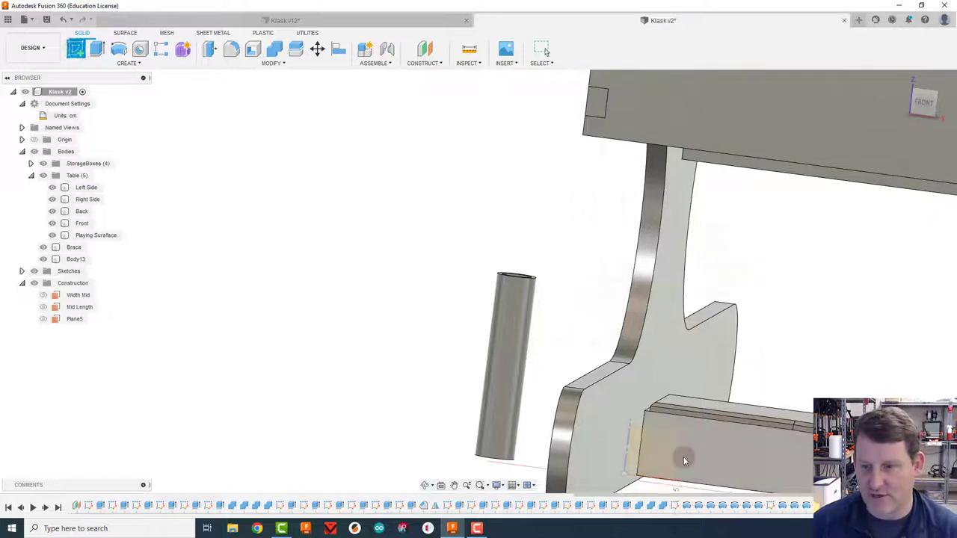
{"action": "middle_click_drag", "start_coordinate": [478, 282], "coordinate": [927, 109], "text": "shift"}
{"action": "scroll", "coordinate": [855, 327], "scroll_direction": "down", "scroll_amount": 3}
{"action": "middle_click_drag", "start_coordinate": [829, 309], "coordinate": [720, 240]}
{"action": "left_click", "coordinate": [42, 164]}
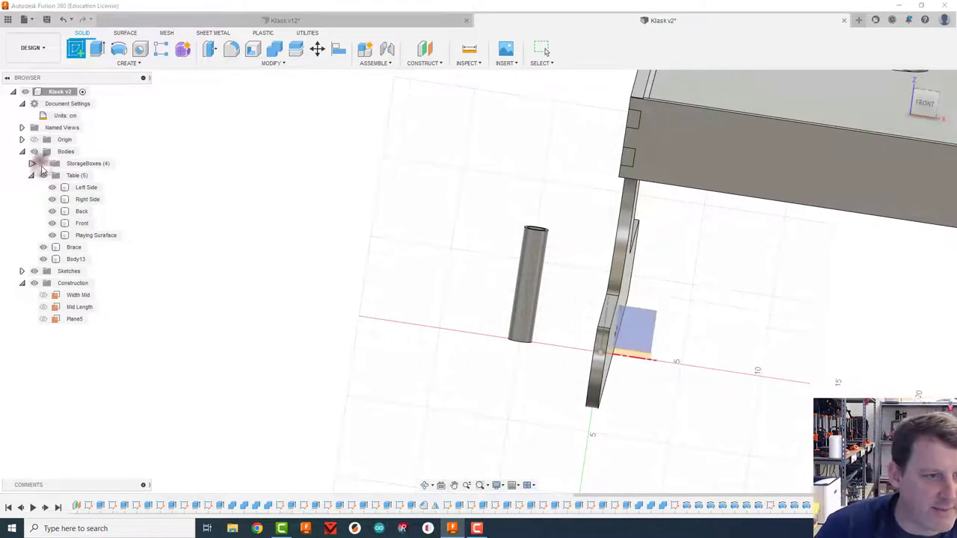
{"action": "left_click", "coordinate": [43, 175]}
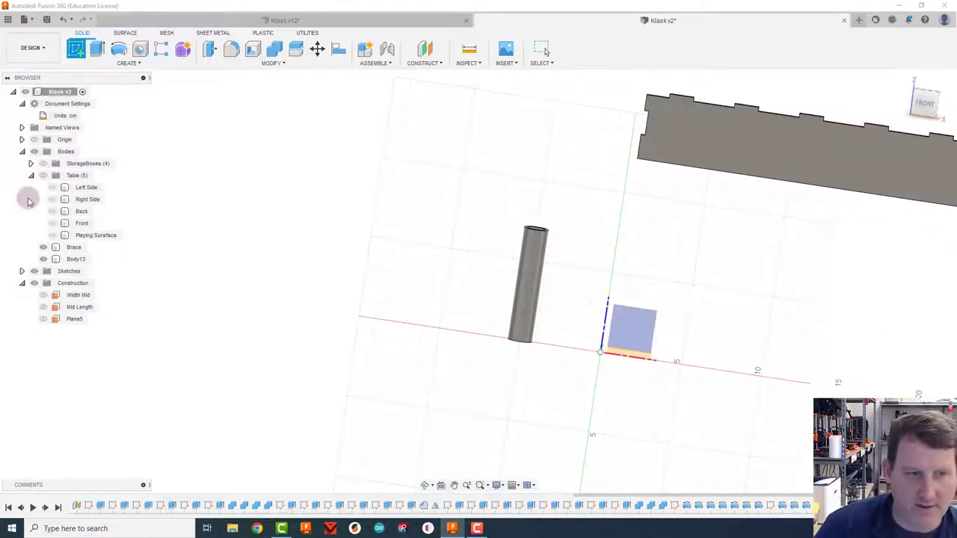
{"action": "left_click", "coordinate": [43, 243]}
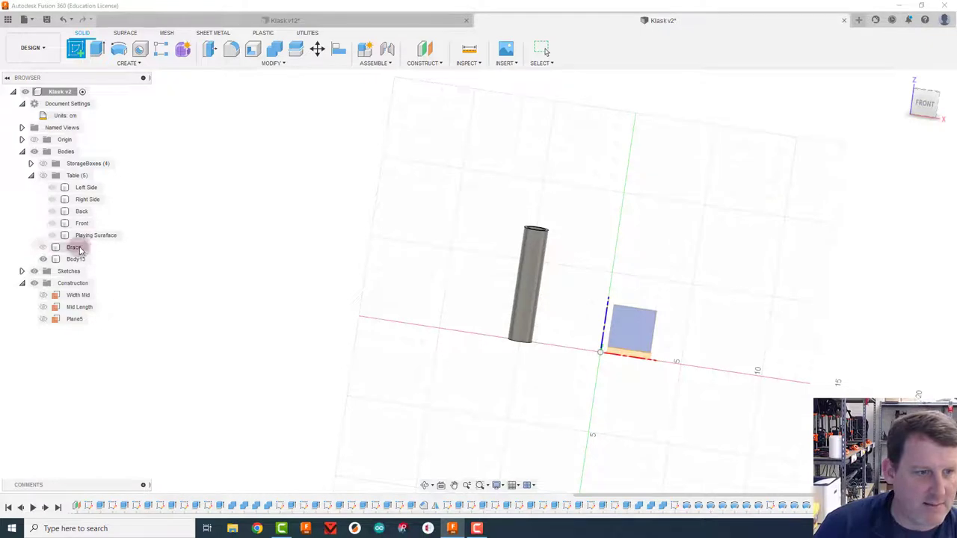
{"action": "left_click", "coordinate": [43, 247]}
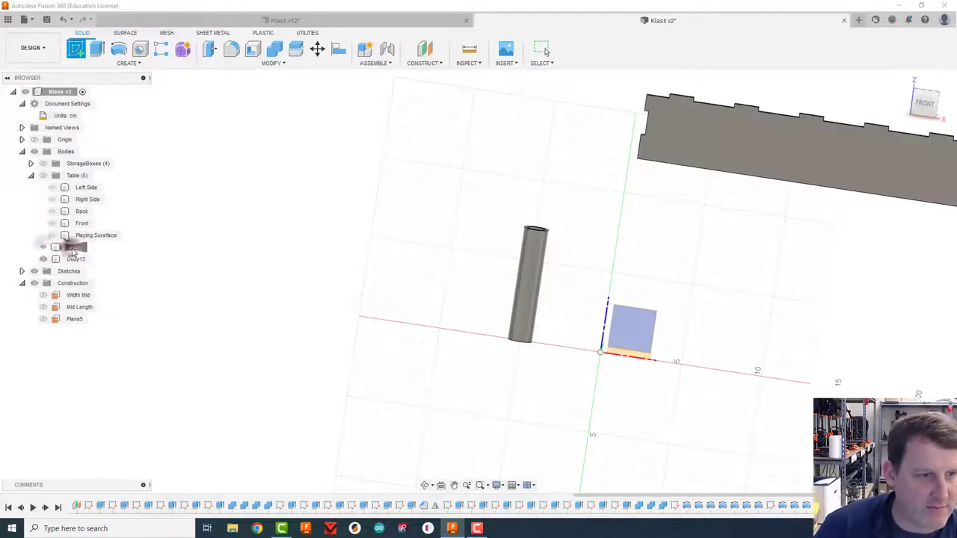
{"action": "mouse_move", "coordinate": [72, 253]}
{"action": "left_mouse_down"}
{"action": "mouse_move", "coordinate": [78, 175]}
{"action": "mouse_move", "coordinate": [108, 247]}
{"action": "mouse_move", "coordinate": [67, 255]}
{"action": "left_mouse_up"}
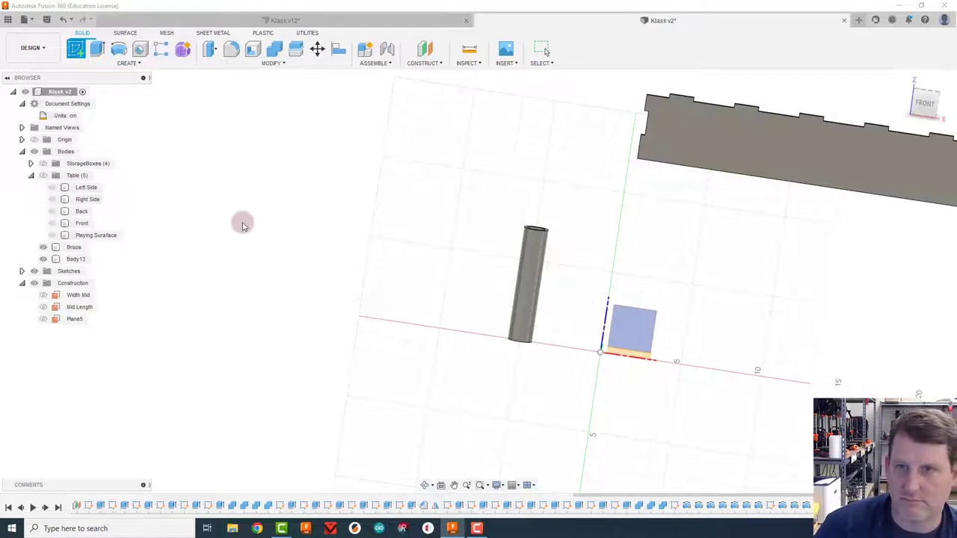
{"action": "key", "text": "s"}
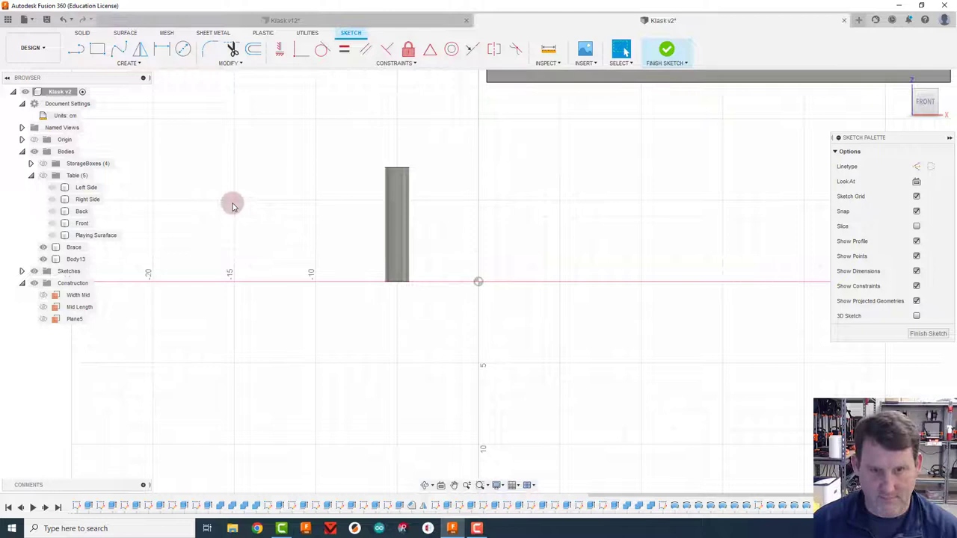
{"action": "key", "text": "ctrl+z"}
{"action": "key", "text": "ctrl+z"}
{"action": "key", "text": "ctrl+z"}
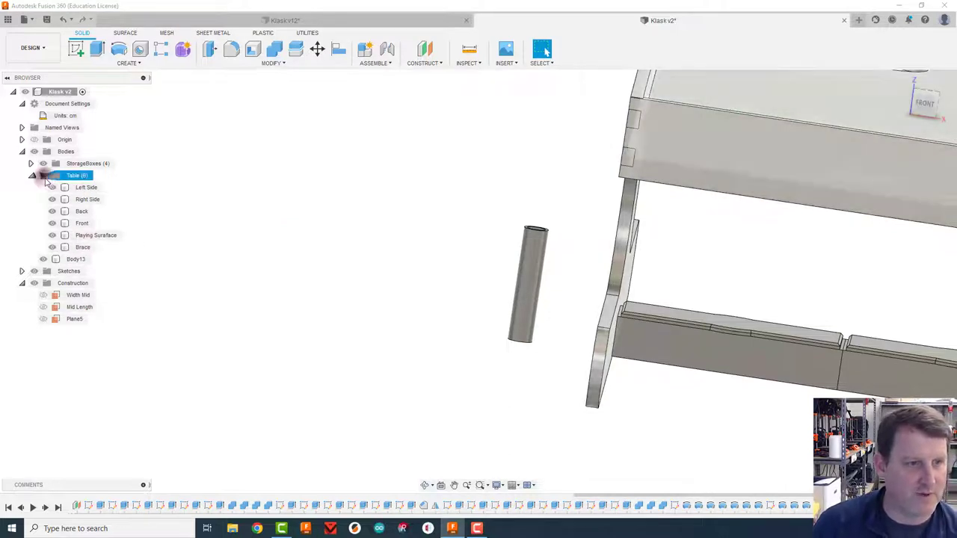
- Hide the Table and StorageBoxes body groups and start a sketch on the front (XZ) origin plane
{"action": "left_click", "coordinate": [43, 175]}
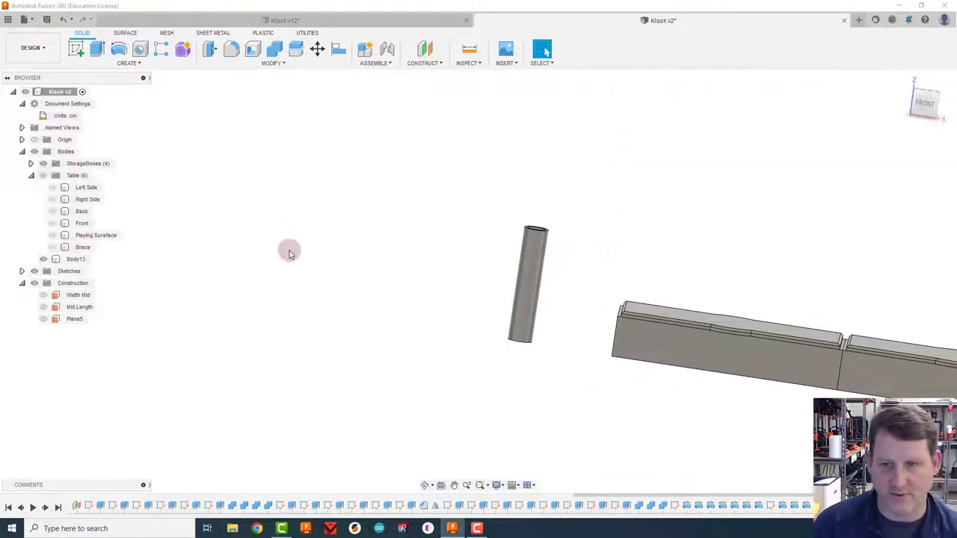
{"action": "left_click", "coordinate": [43, 163]}
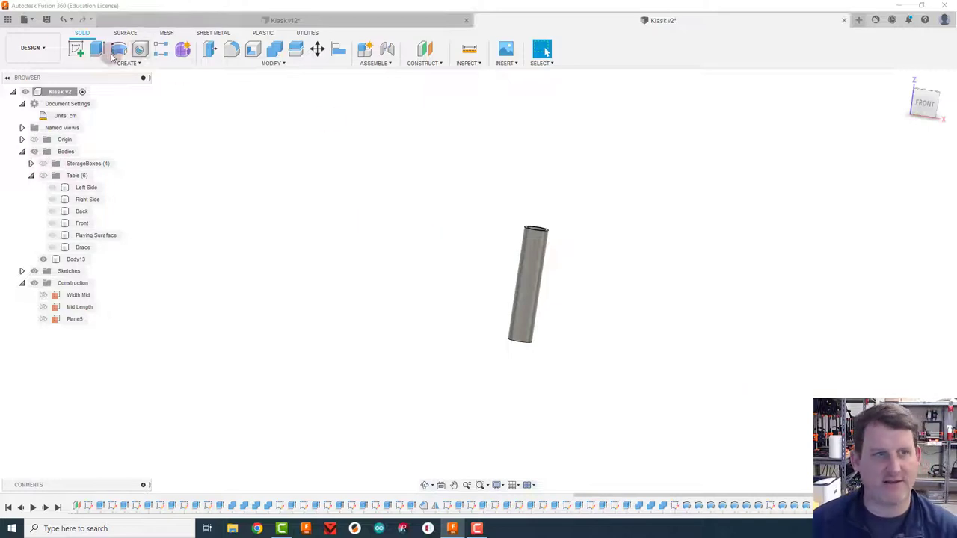
{"action": "left_click", "coordinate": [76, 49]}
{"action": "left_click", "coordinate": [643, 323]}
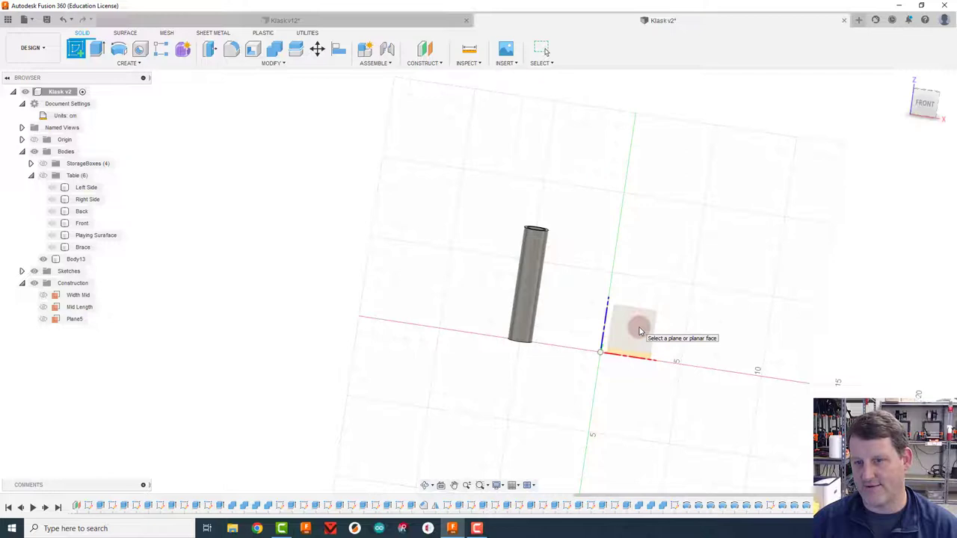
{"action": "left_click", "coordinate": [638, 328]}
{"action": "mouse_move", "coordinate": [248, 391]}
{"action": "middle_mouse_down"}
{"action": "mouse_move", "coordinate": [282, 376]}
{"action": "mouse_move", "coordinate": [519, 355]}
{"action": "middle_mouse_up"}
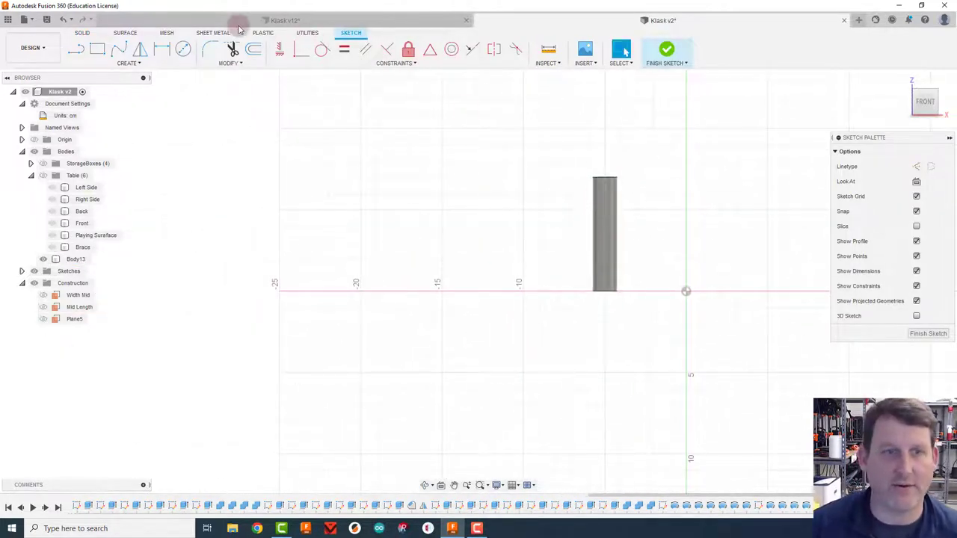
{"action": "left_click", "coordinate": [97, 49]}
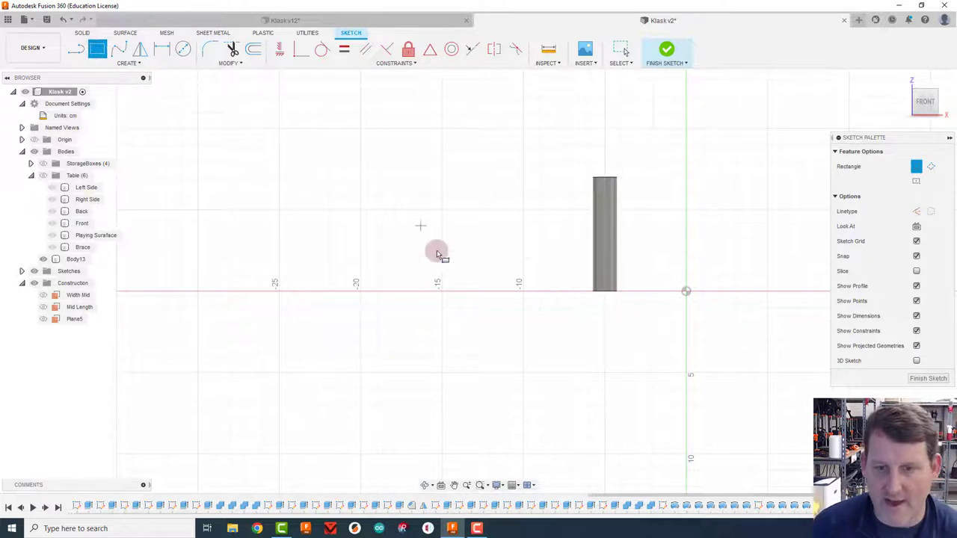
{"action": "left_click", "coordinate": [474, 291]}
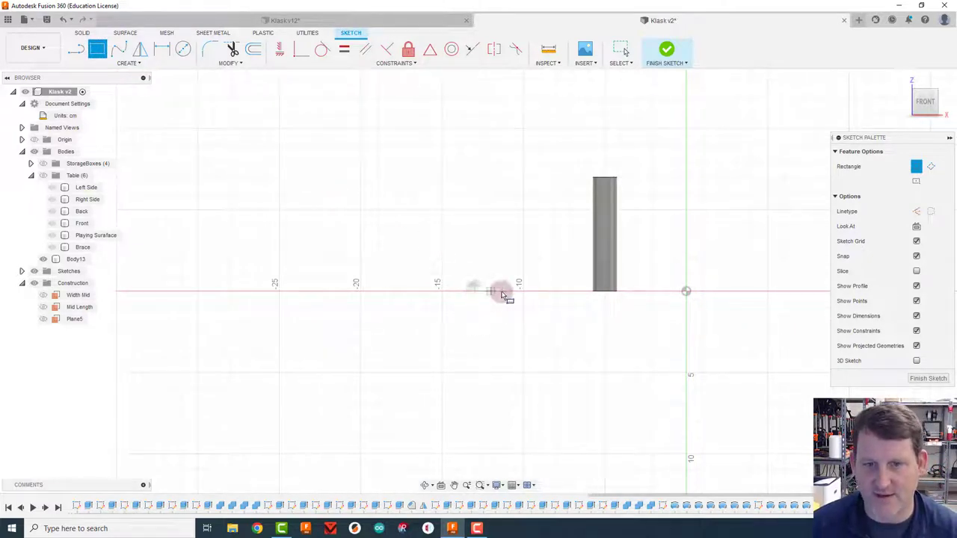
{"action": "key", "text": "Escape"}
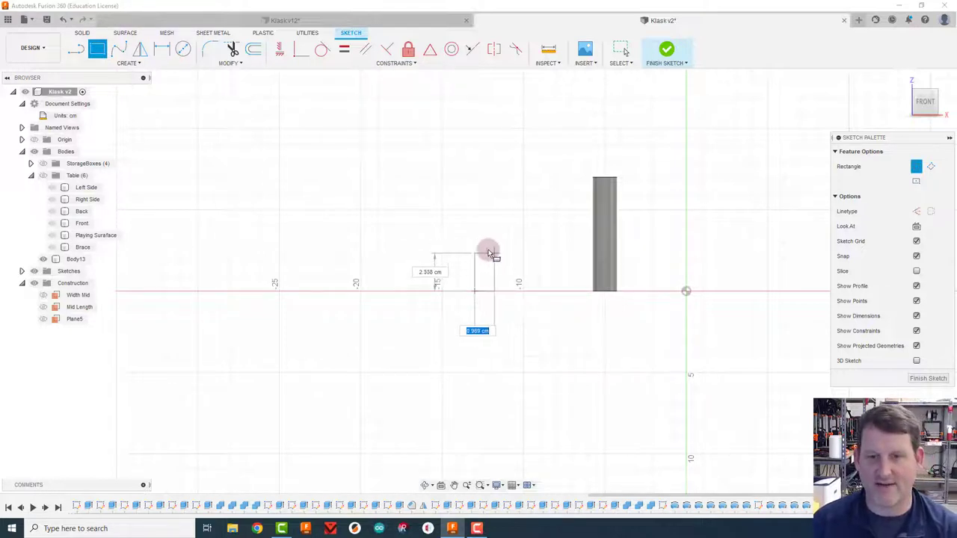
{"action": "key", "text": "Escape"}
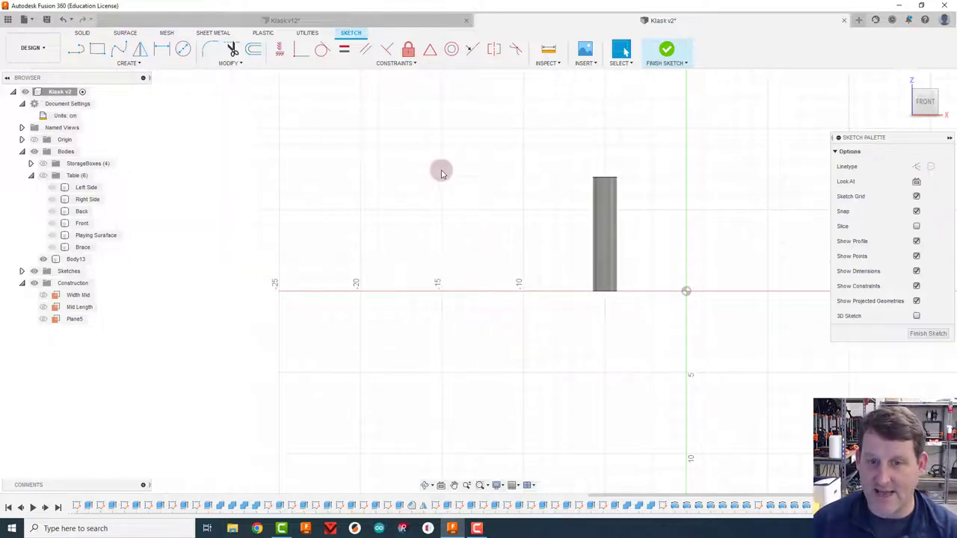
- Try sketching the paddle's half profile as connected lines: 1 cm base, vertical side, short inward slope, and tapering stem about 5.1 cm long
{"action": "left_click", "coordinate": [77, 49]}
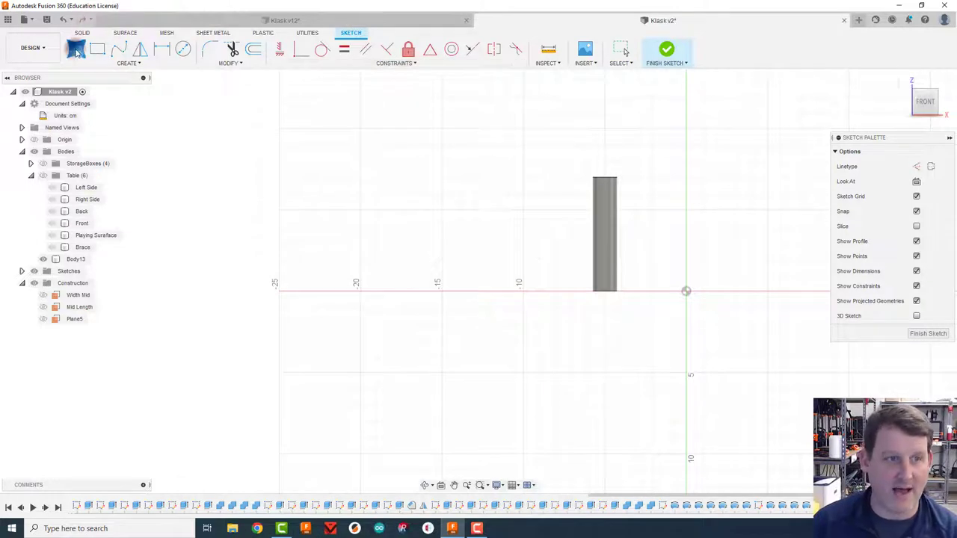
{"action": "left_click", "coordinate": [474, 291]}
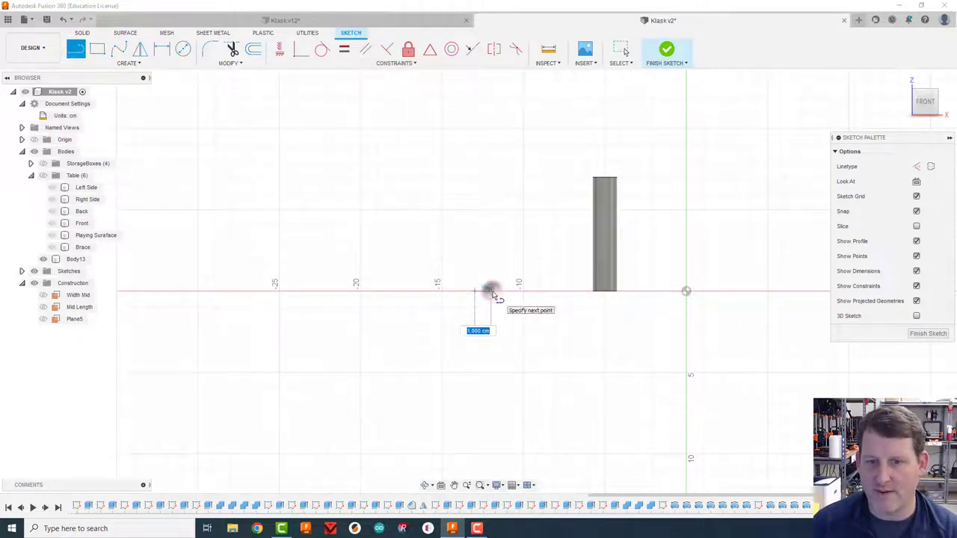
{"action": "left_click", "coordinate": [490, 291]}
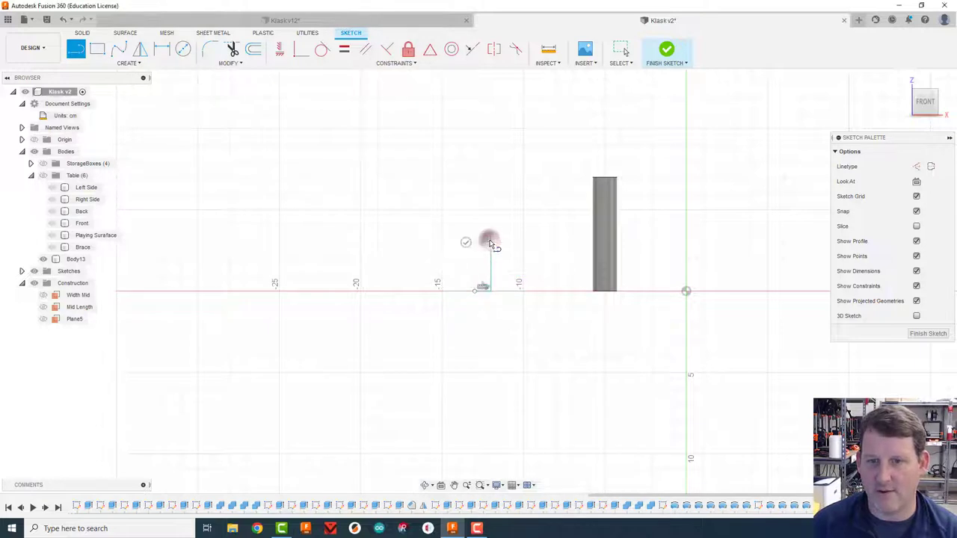
{"action": "left_click", "coordinate": [490, 243]}
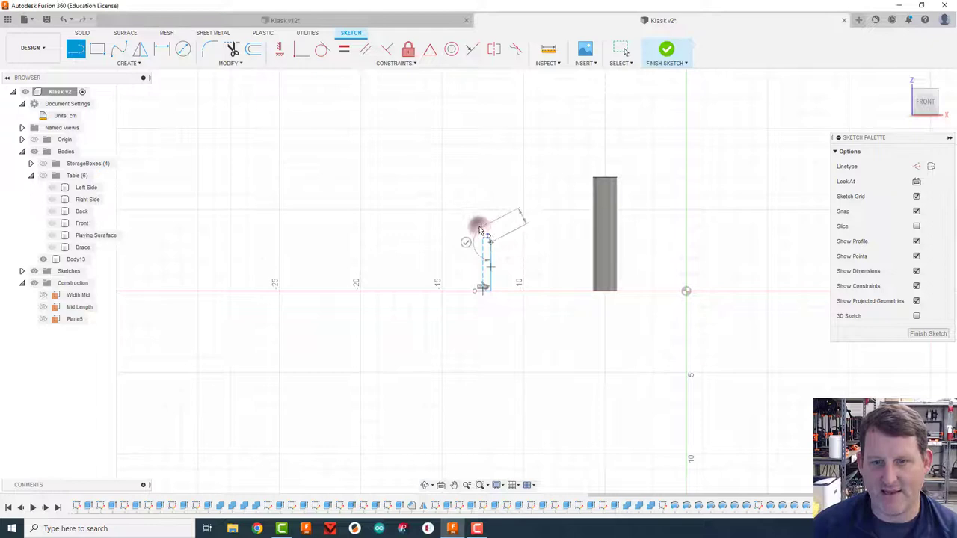
{"action": "left_click_drag", "start_coordinate": [481, 229], "coordinate": [479, 146]}
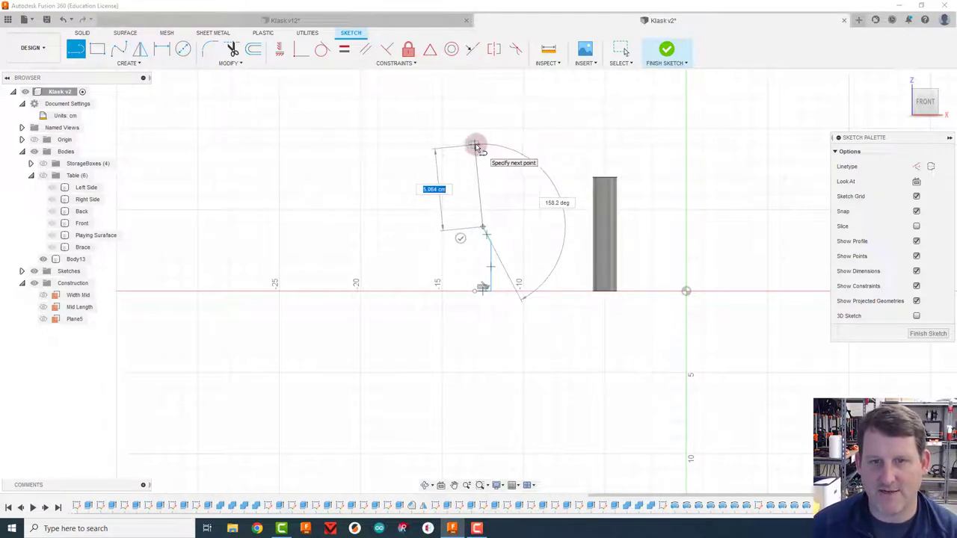
{"action": "left_click", "coordinate": [476, 145]}
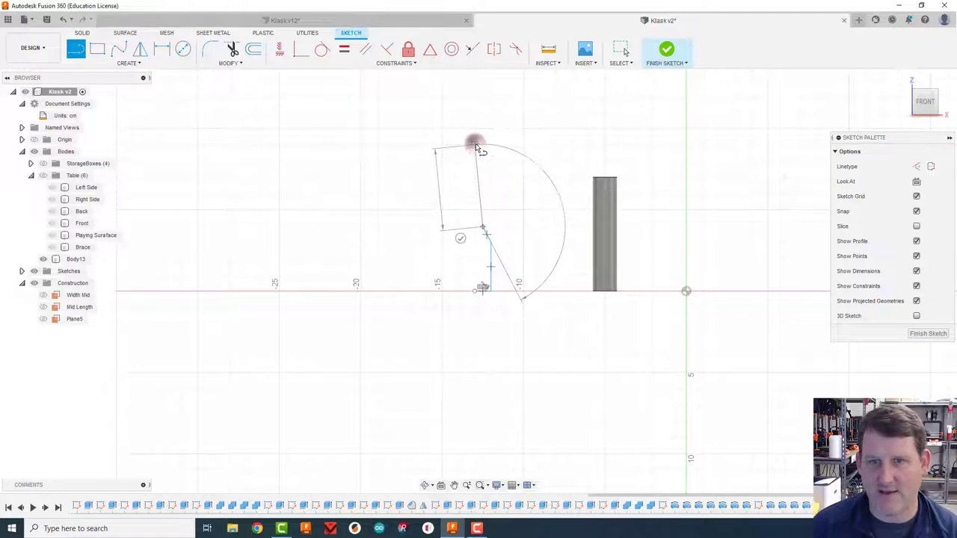
{"action": "left_click_drag", "start_coordinate": [323, 80], "coordinate": [368, 103]}
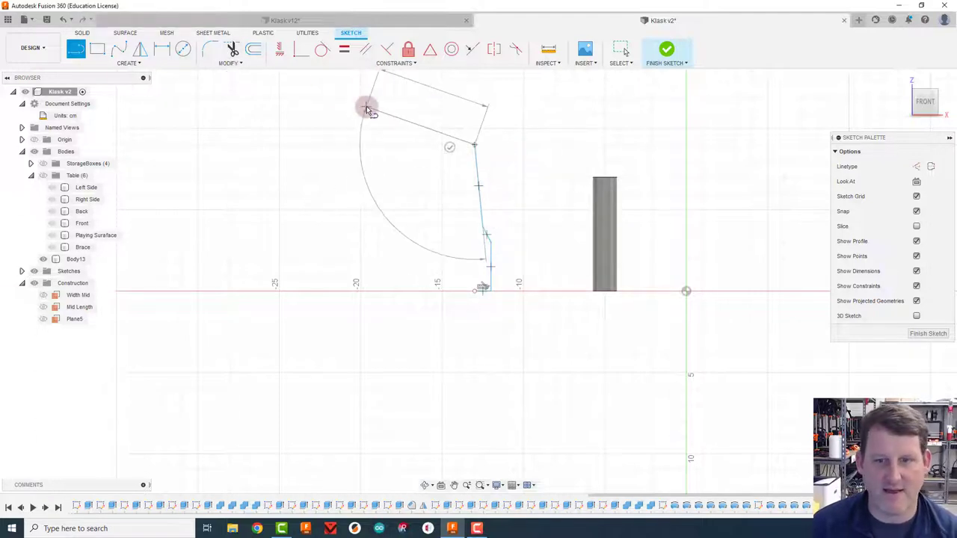
{"action": "key", "text": "Escape"}
- Sketch a 0.7 cm diameter circle just above the stem line's upper end for the paddle's ball
{"action": "left_click", "coordinate": [183, 50]}
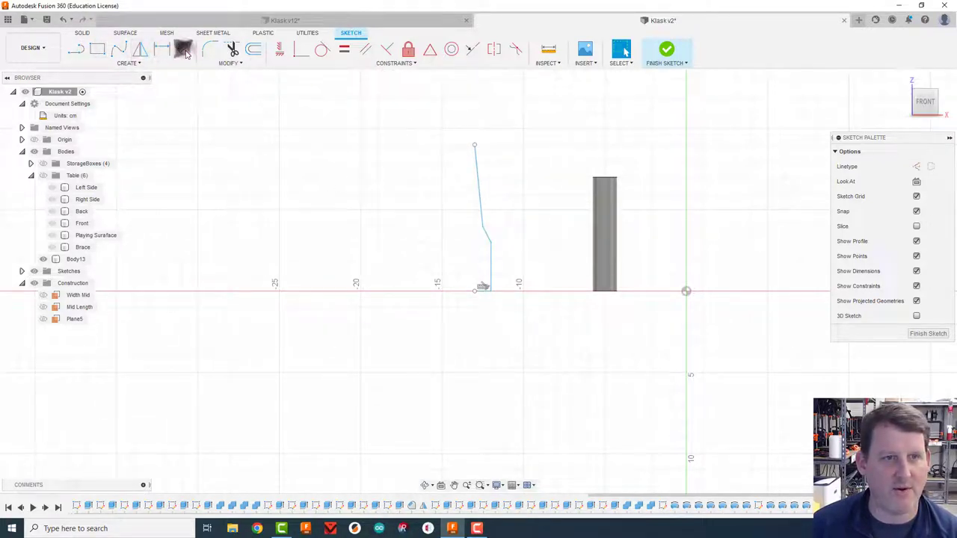
{"action": "left_click", "coordinate": [458, 128]}
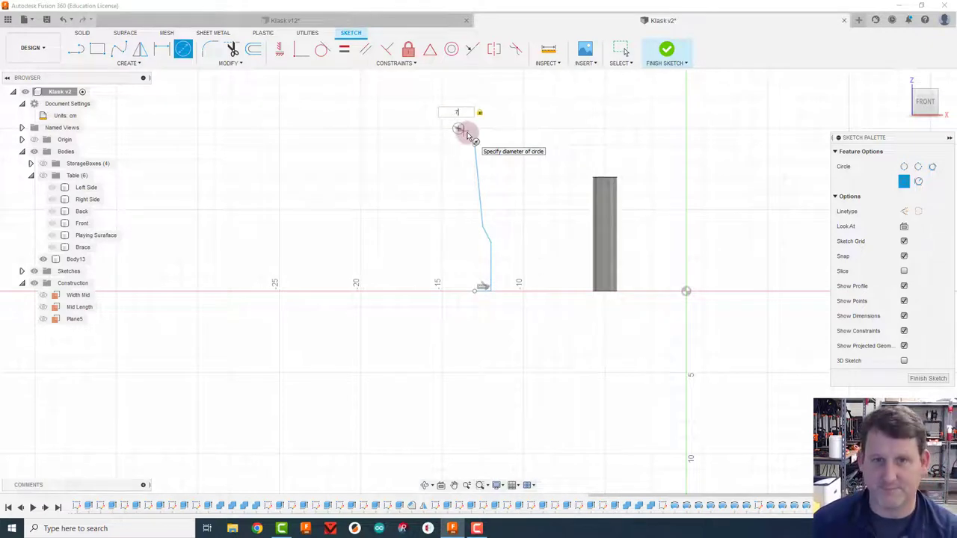
{"action": "key", "text": "Return"}
{"action": "key", "text": "Escape"}
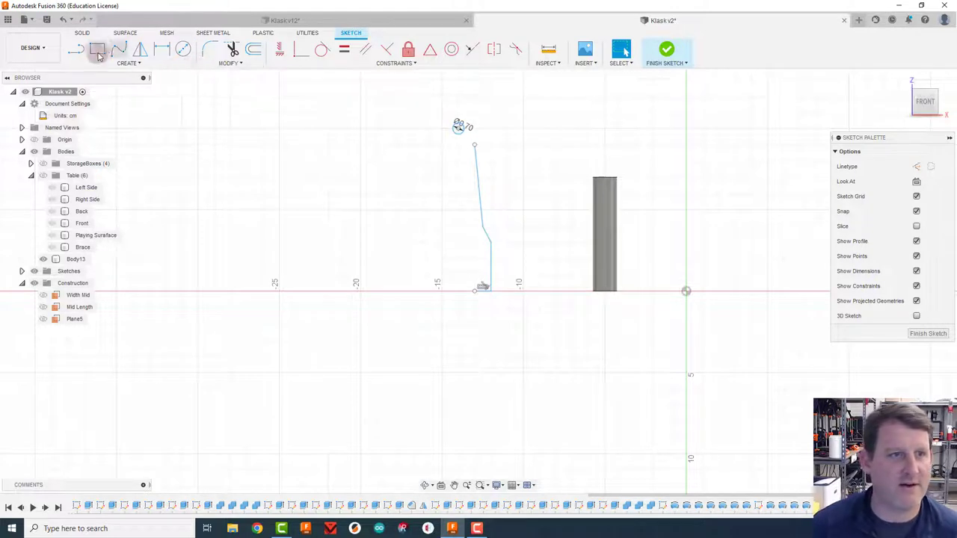
- Try a vertical line up from the base line's open end, and undo the whole paddle profile
{"action": "left_click", "coordinate": [75, 49]}
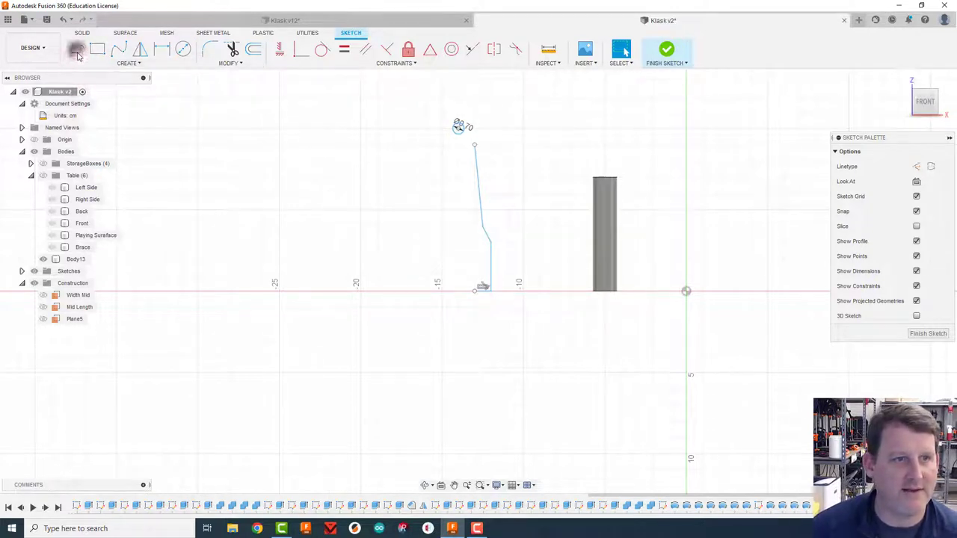
{"action": "left_click", "coordinate": [474, 290]}
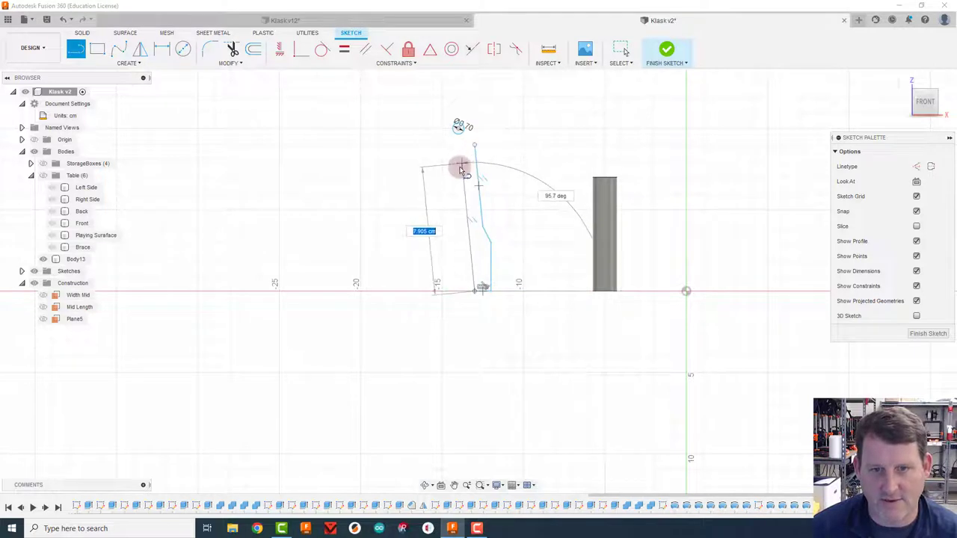
{"action": "left_click", "coordinate": [475, 240]}
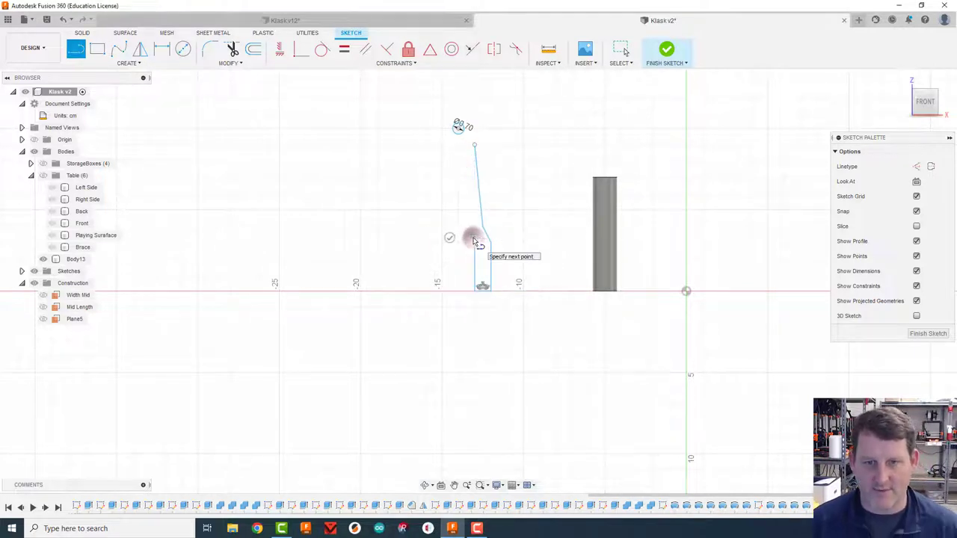
{"action": "key", "text": "Escape"}
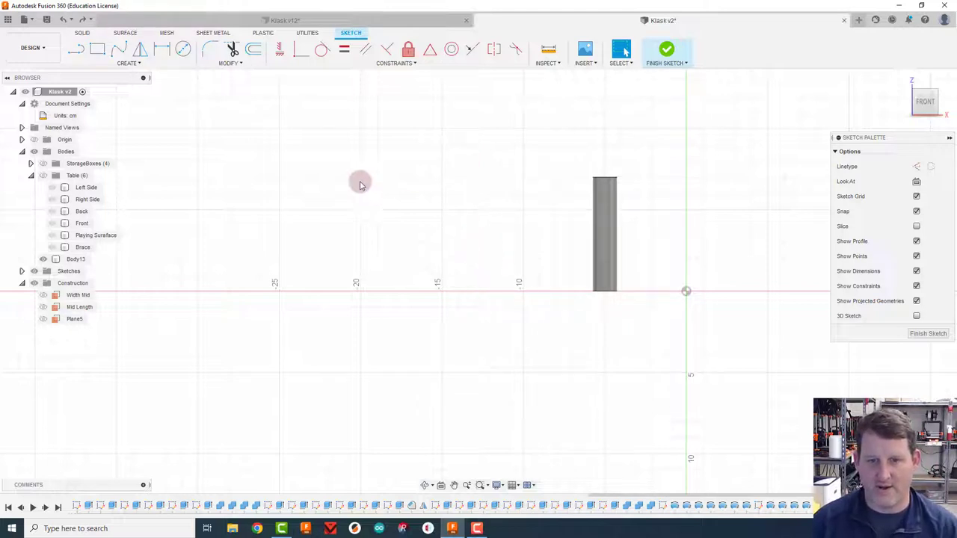
- Sketch a 7 cm vertical line upward from the horizontal axis, beside the existing body, as the paddle's centre line
{"action": "left_click", "coordinate": [75, 48]}
{"action": "left_click", "coordinate": [464, 291]}
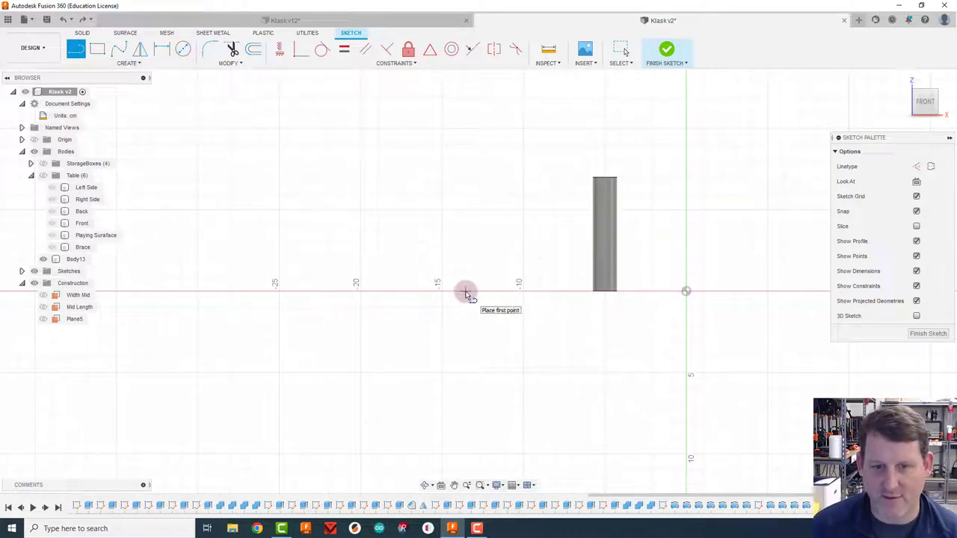
{"action": "left_click", "coordinate": [459, 292]}
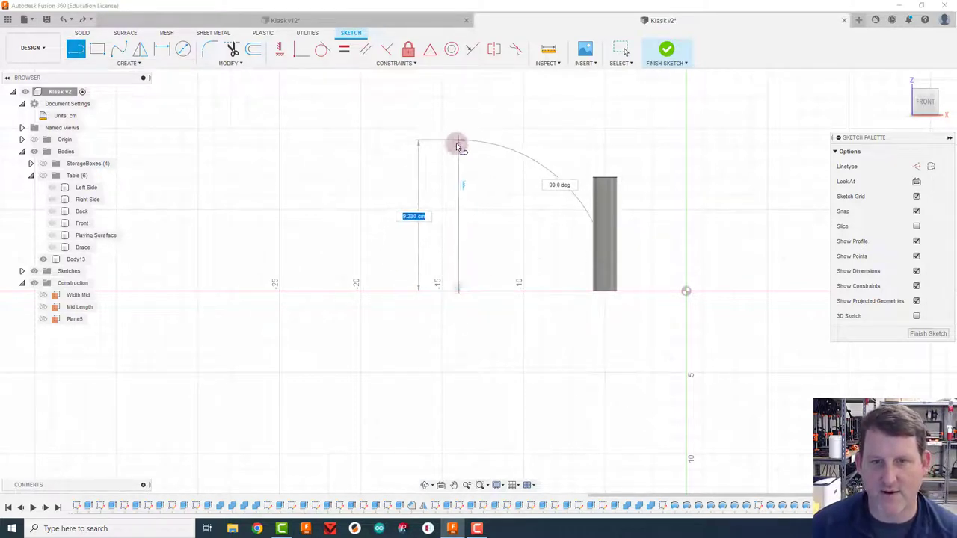
{"action": "type", "text": "7"}
{"action": "key", "text": "Tab"}
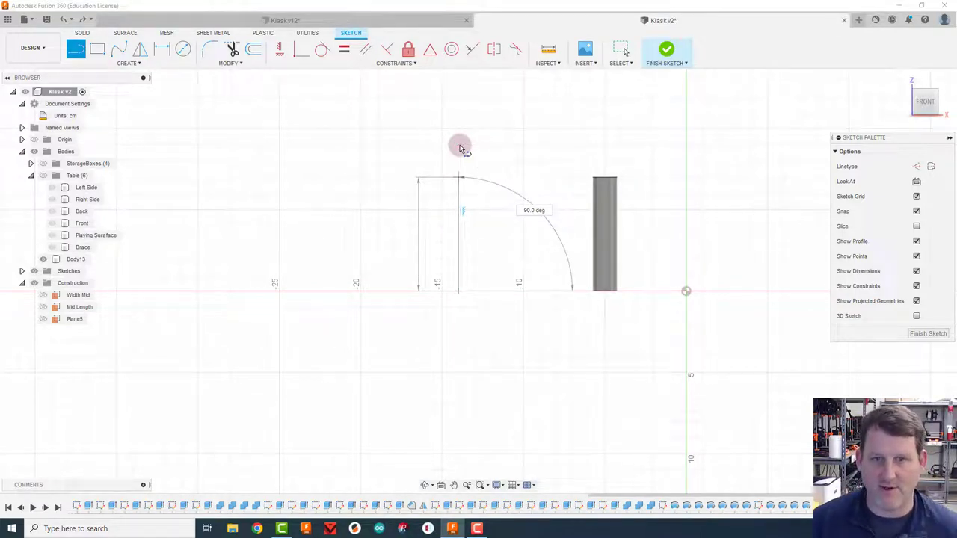
{"action": "key", "text": "Escape"}
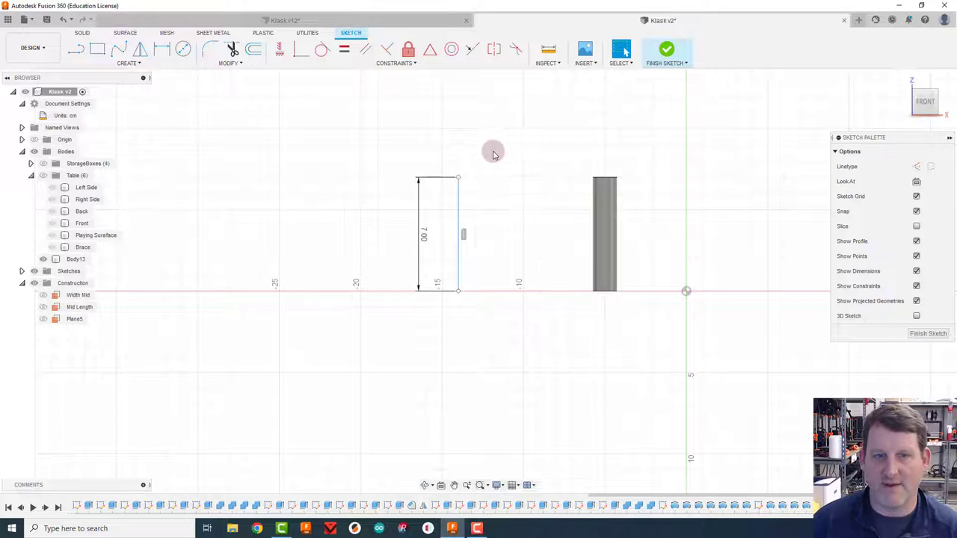
- Sketch a 0.7 cm diameter circle centred on the upper end of the vertical line
{"action": "left_click", "coordinate": [183, 50]}
{"action": "left_click", "coordinate": [459, 178]}
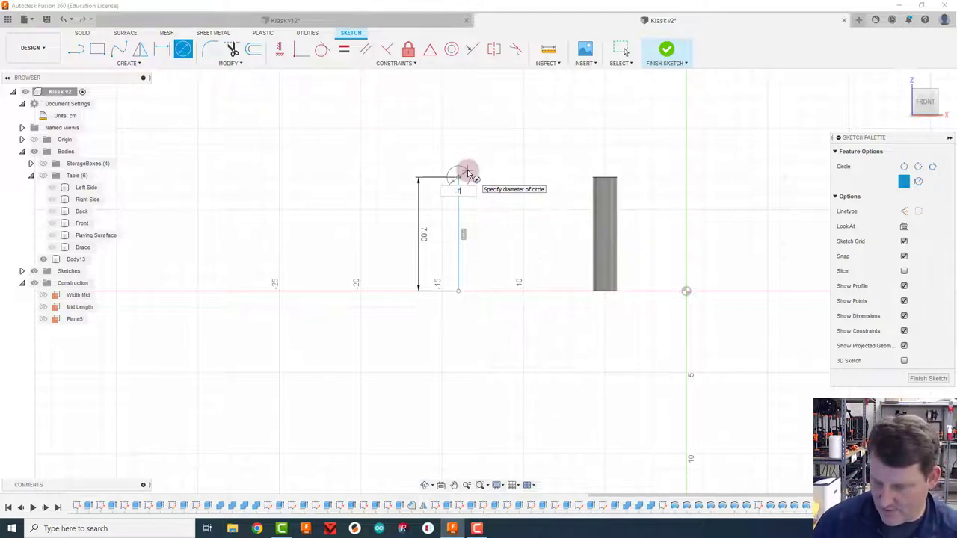
{"action": "type", "text": ".7"}
{"action": "key", "text": "Return"}
{"action": "key", "text": "Escape"}
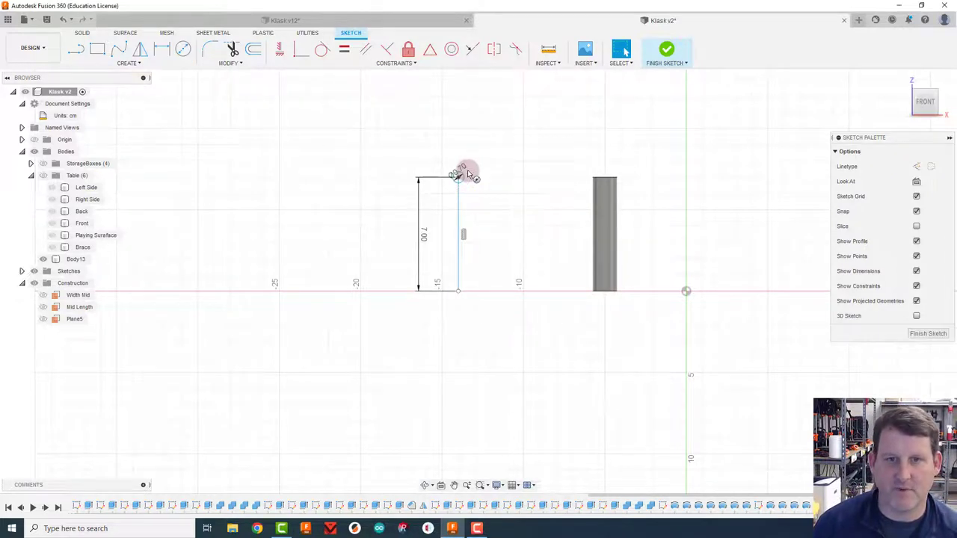
- Extend the centre line with a 0.35 cm vertical line from the circle's centre to its uppermost point
{"action": "scroll", "coordinate": [459, 166], "scroll_direction": "up", "scroll_amount": 3}
{"action": "scroll", "coordinate": [459, 166], "scroll_direction": "up", "scroll_amount": 2}
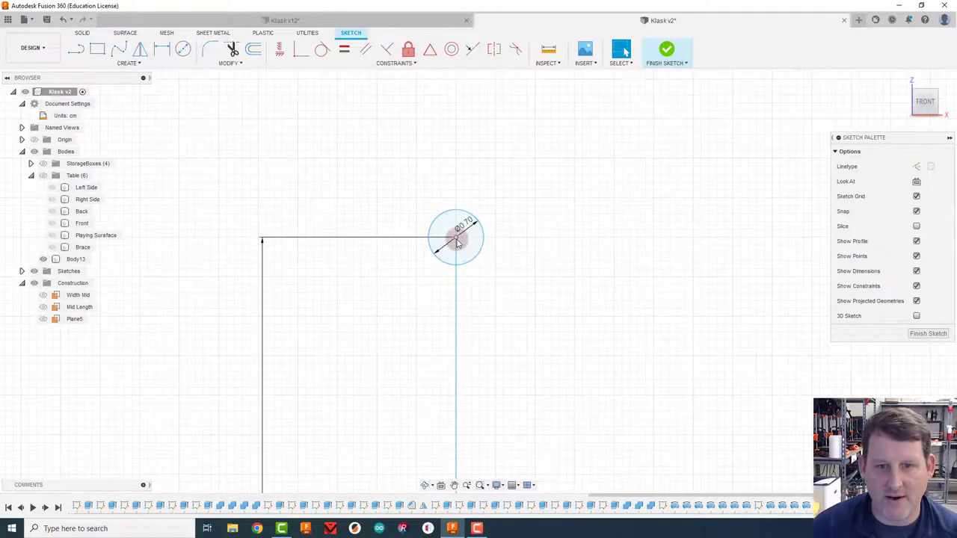
{"action": "left_click", "coordinate": [76, 49]}
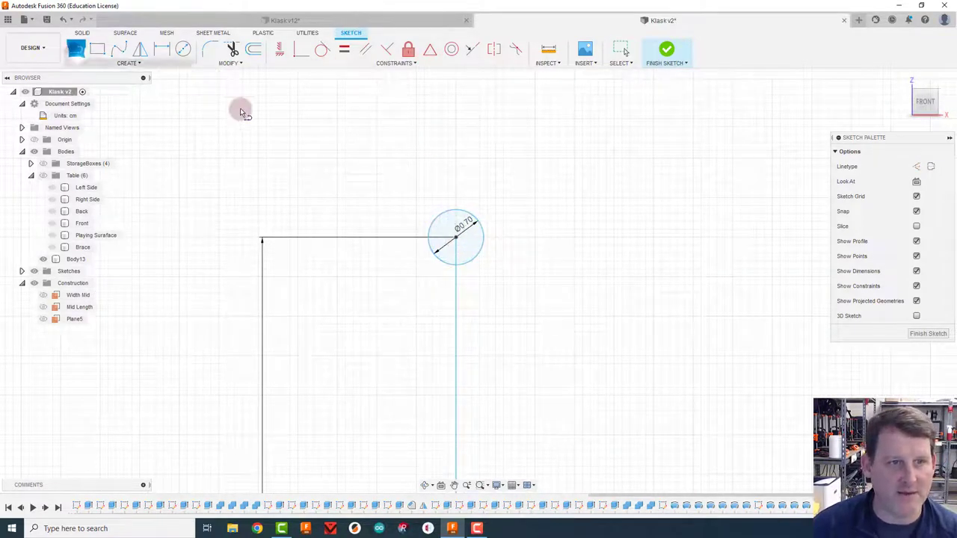
{"action": "left_click", "coordinate": [455, 238]}
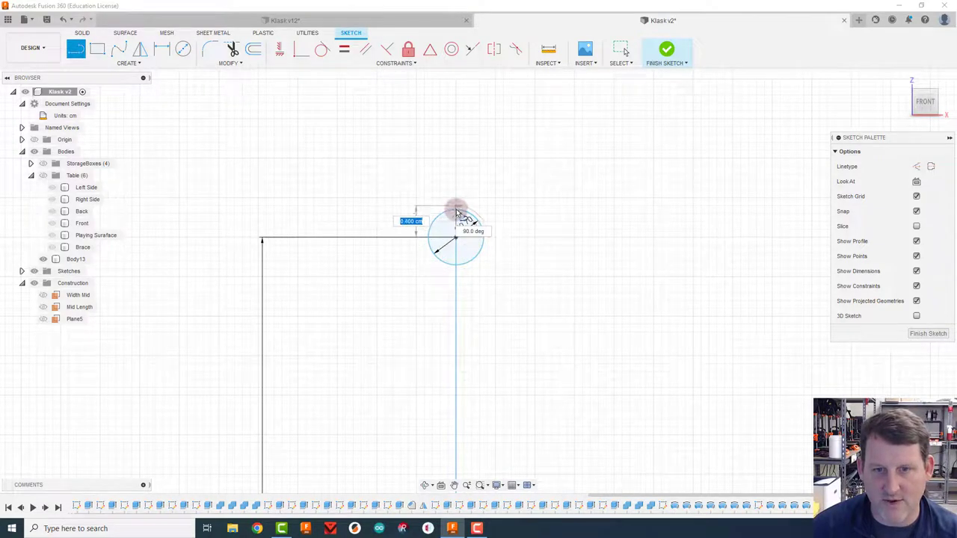
{"action": "scroll", "coordinate": [458, 214], "scroll_direction": "up", "scroll_amount": 5}
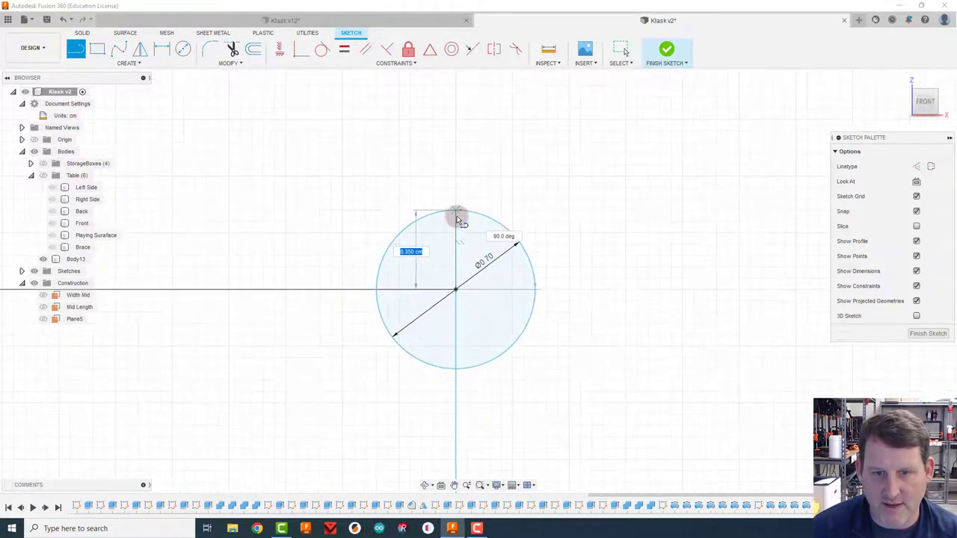
{"action": "left_click", "coordinate": [456, 211]}
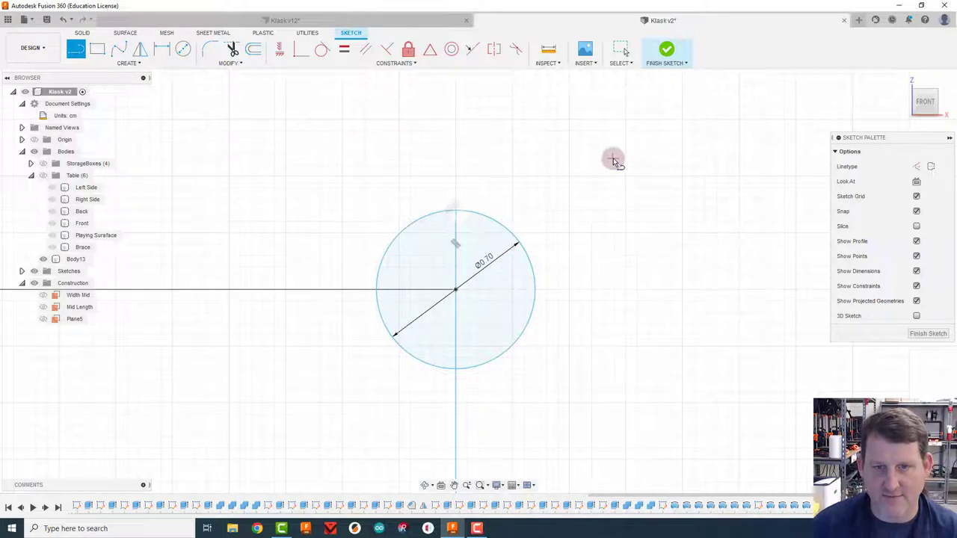
- Sketch a 0.8 cm horizontal base line outward from the lower end of the centre line
{"action": "scroll", "coordinate": [616, 161], "scroll_direction": "down", "scroll_amount": 1}
{"action": "scroll", "coordinate": [633, 240], "scroll_direction": "down", "scroll_amount": 10}
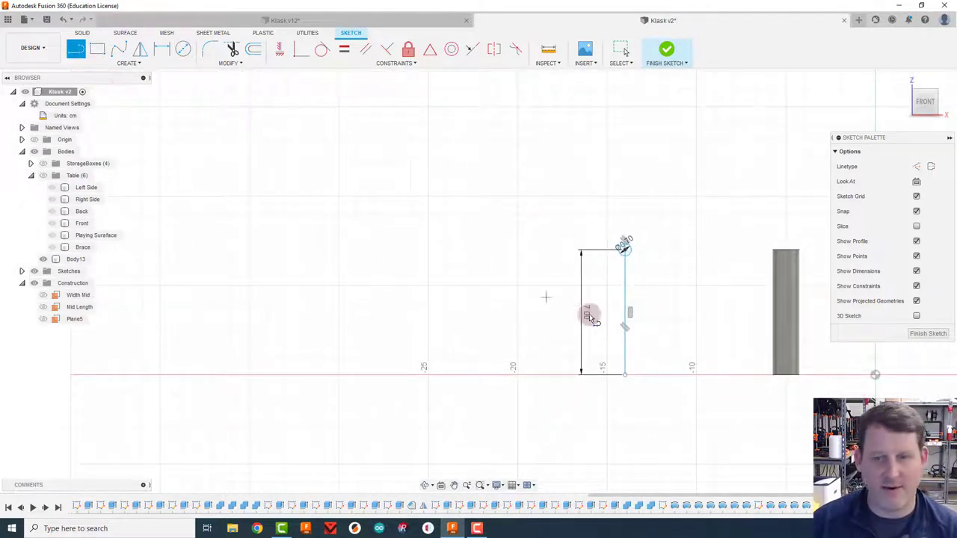
{"action": "left_click", "coordinate": [625, 372]}
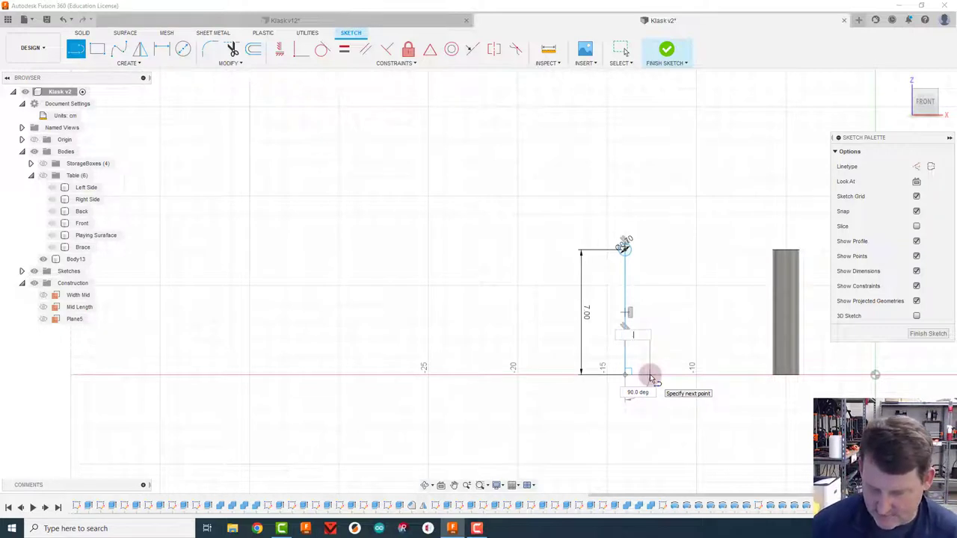
{"action": "type", "text": "4"}
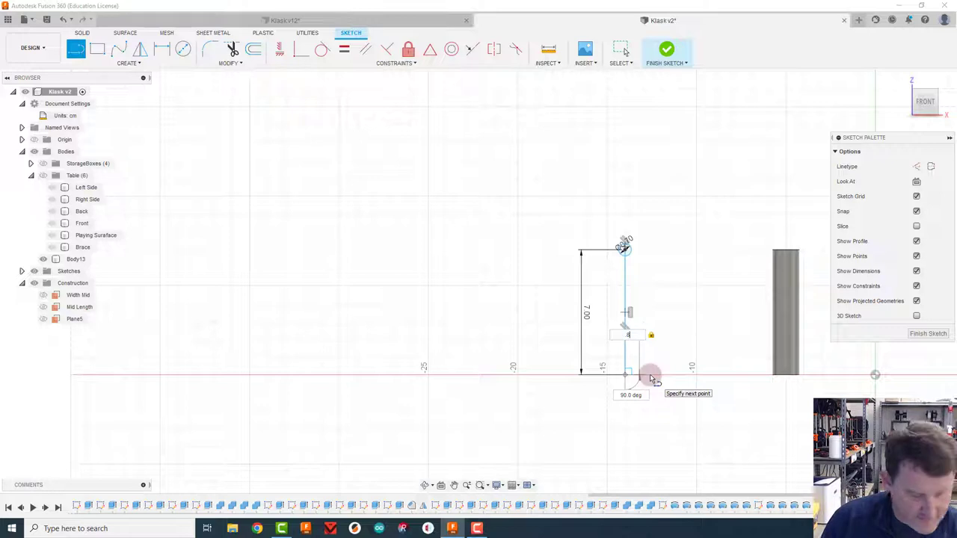
{"action": "key", "text": "Escape"}
- Sketch a 1.3 cm vertical side line up from the outer end of the base line
{"action": "scroll", "coordinate": [650, 374], "scroll_direction": "down", "scroll_amount": 2}
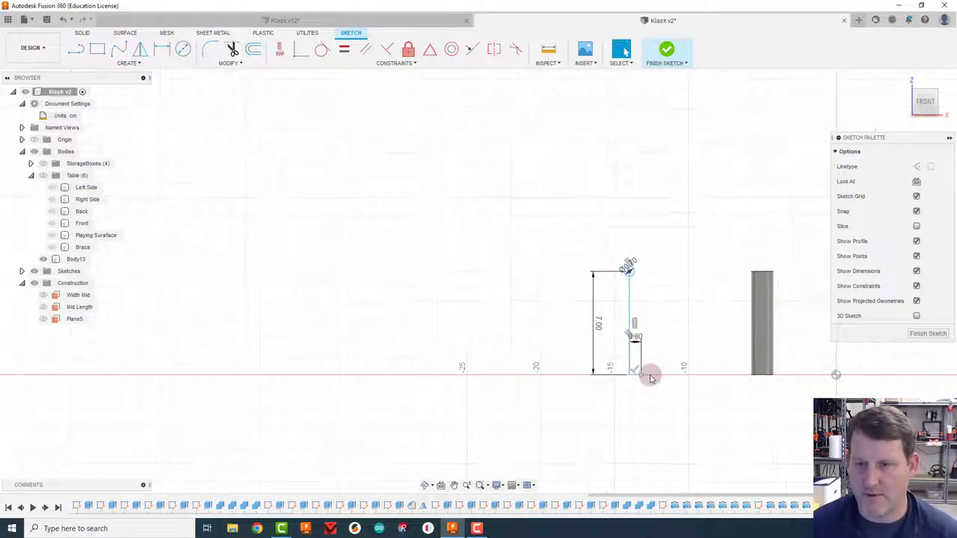
{"action": "left_click", "coordinate": [76, 49]}
{"action": "scroll", "coordinate": [636, 318], "scroll_direction": "up", "scroll_amount": 2}
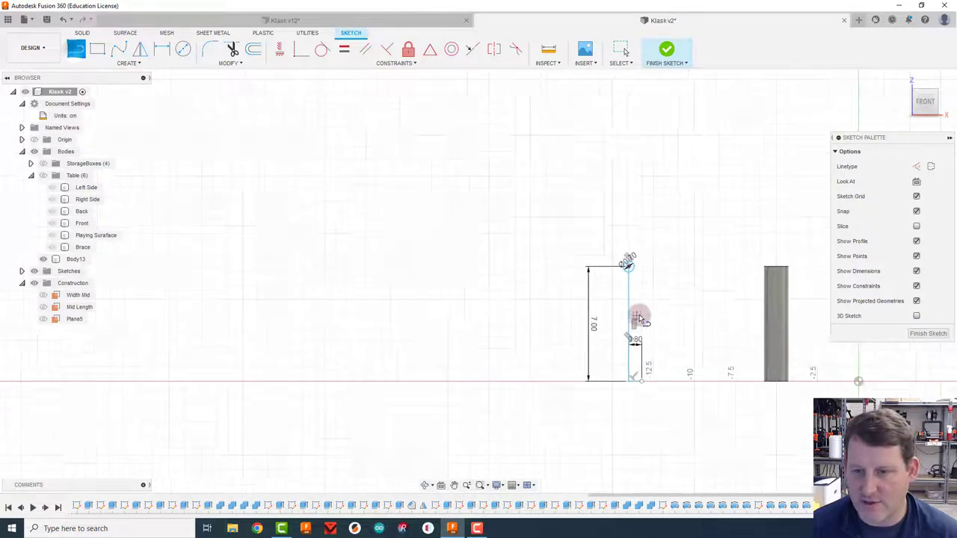
{"action": "middle_click_drag", "start_coordinate": [662, 390], "coordinate": [626, 331]}
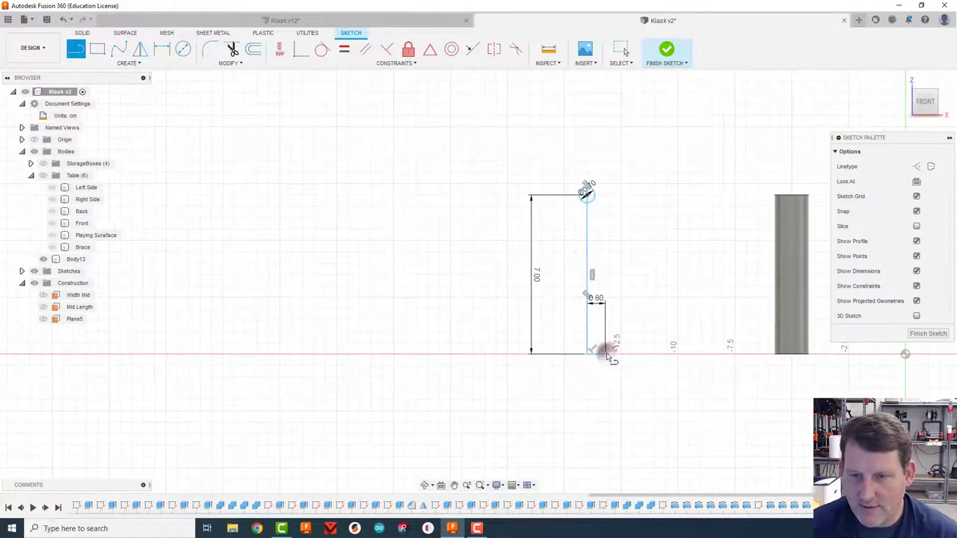
{"action": "left_click", "coordinate": [607, 355]}
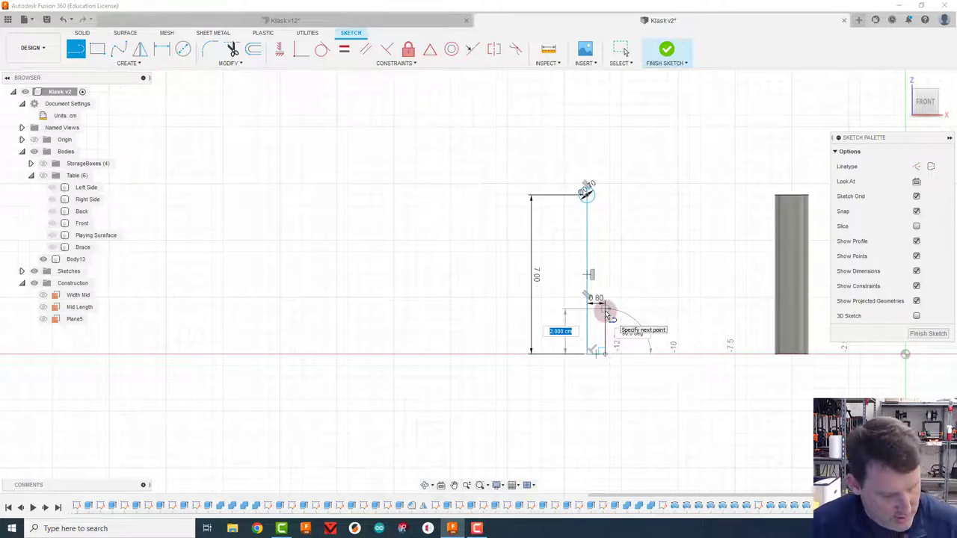
{"action": "type", "text": "1.3"}
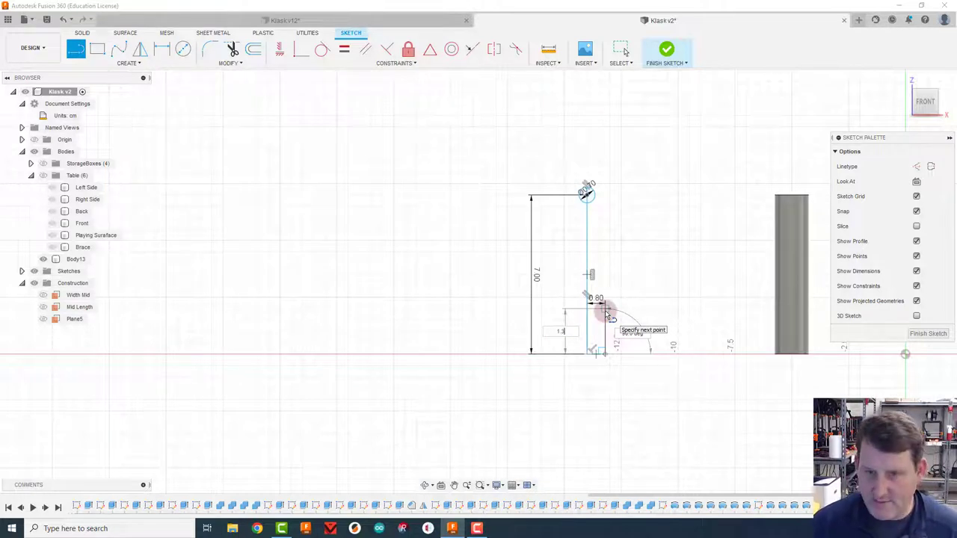
{"action": "key", "text": "Return"}
{"action": "key", "text": "Escape"}
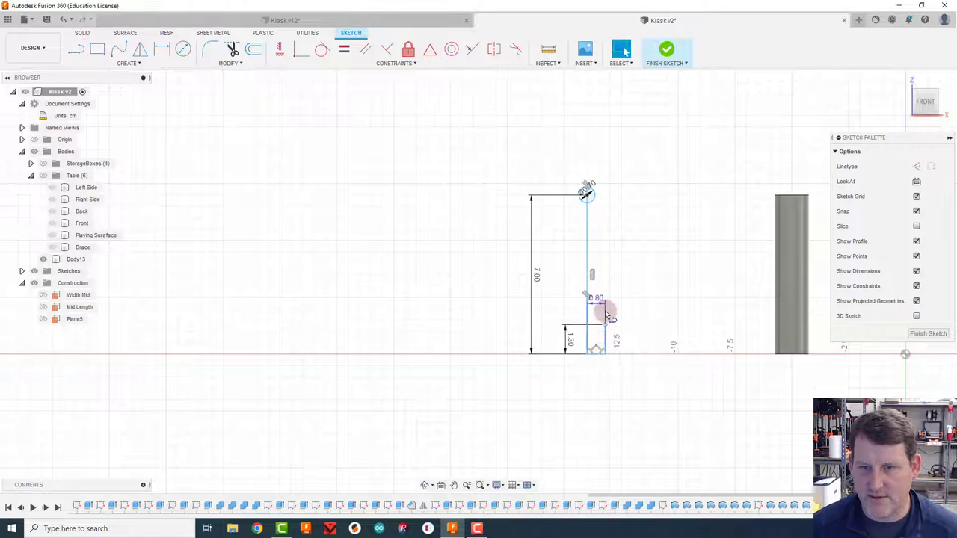
- Join the side line's upper end to the circle's lower edge with a slanted line and shift its endpoint slightly outward along the circle
{"action": "left_click", "coordinate": [76, 49]}
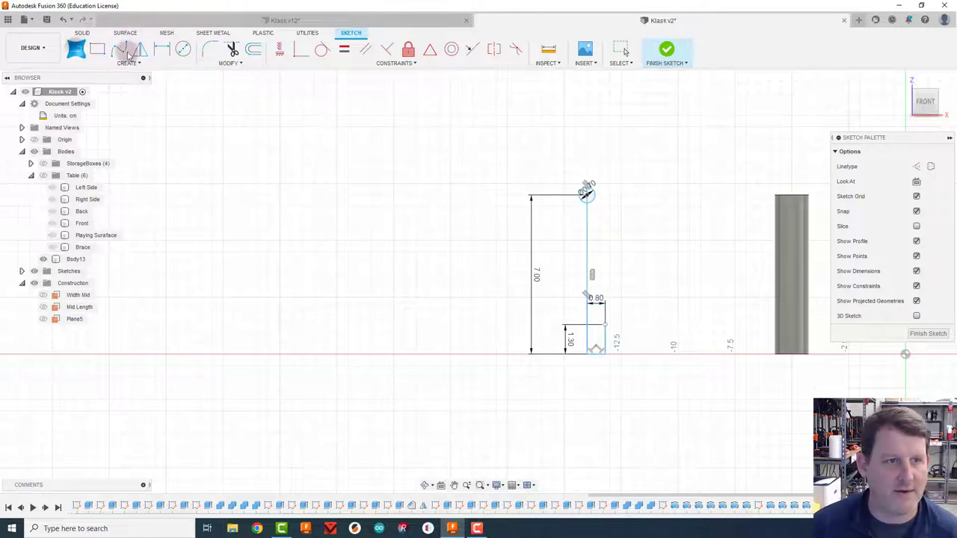
{"action": "left_click", "coordinate": [605, 324]}
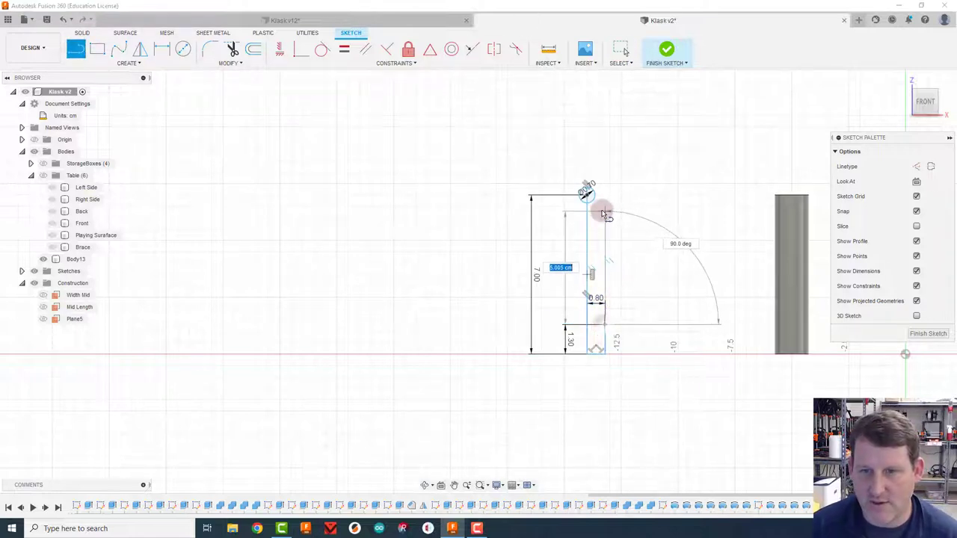
{"action": "double_click", "coordinate": [588, 193]}
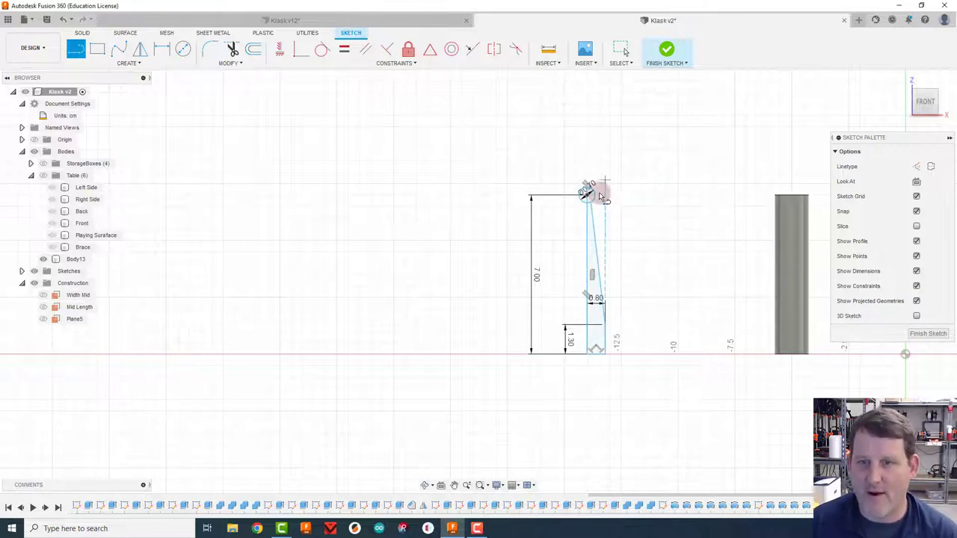
{"action": "scroll", "coordinate": [606, 206], "scroll_direction": "up", "scroll_amount": 1}
{"action": "scroll", "coordinate": [606, 206], "scroll_direction": "up", "scroll_amount": 3}
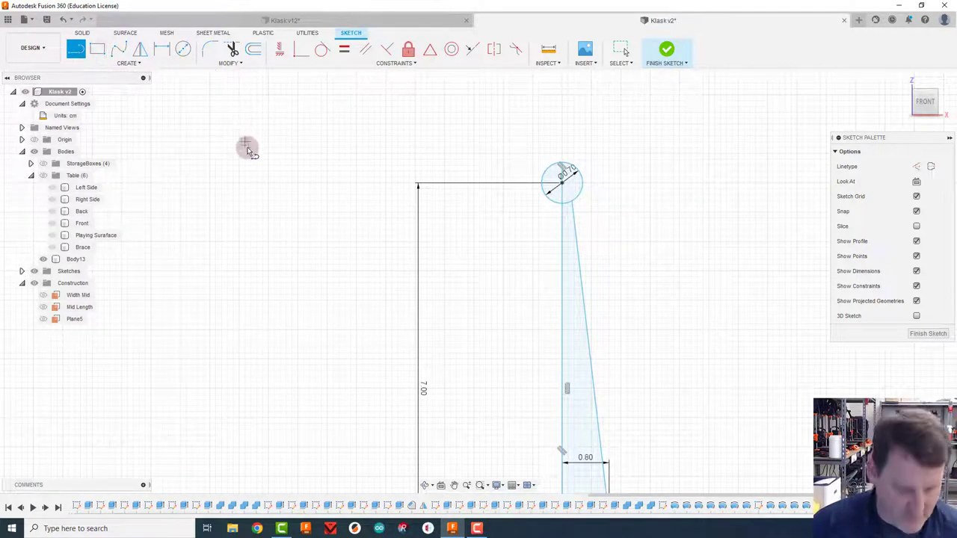
{"action": "key", "text": "Escape"}
{"action": "left_click", "coordinate": [573, 209]}
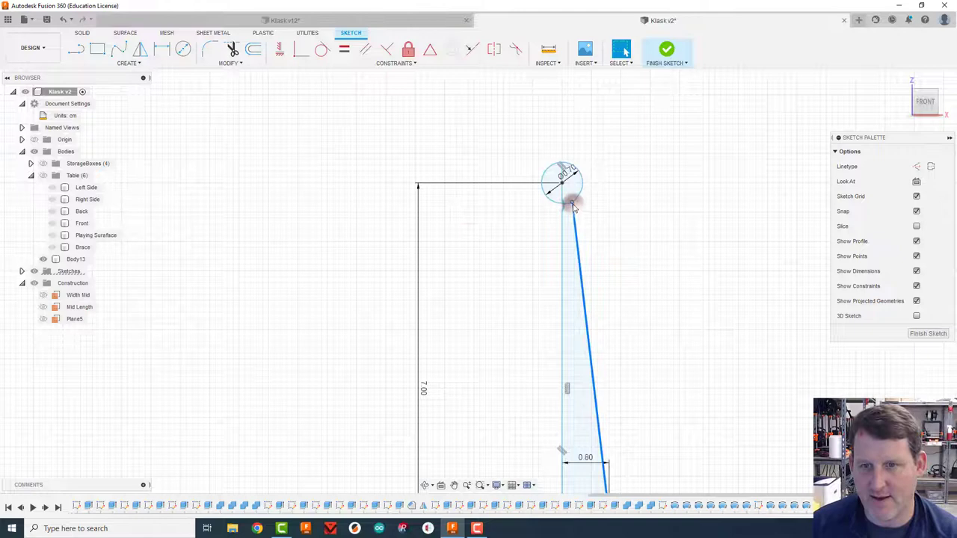
{"action": "left_click_drag", "start_coordinate": [573, 205], "coordinate": [577, 200]}
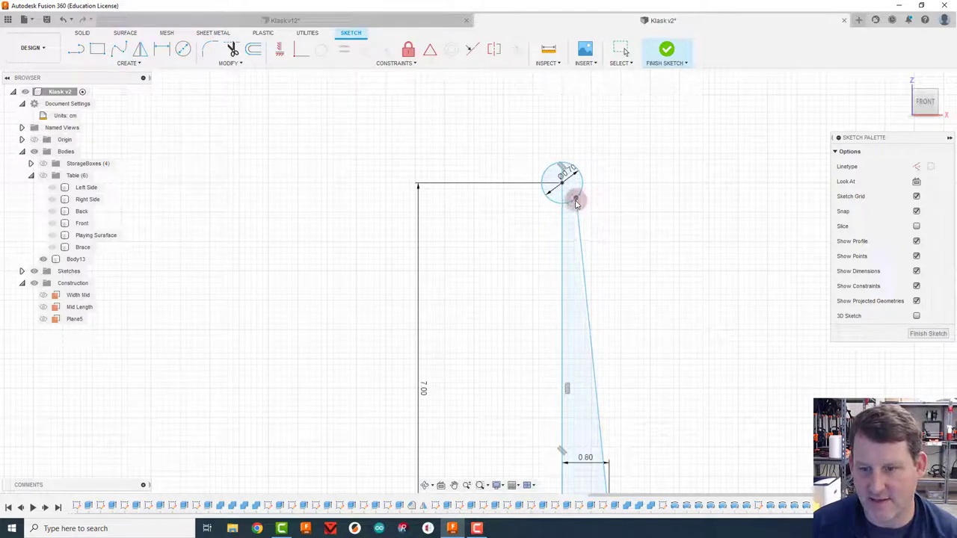
{"action": "left_click", "coordinate": [575, 201]}
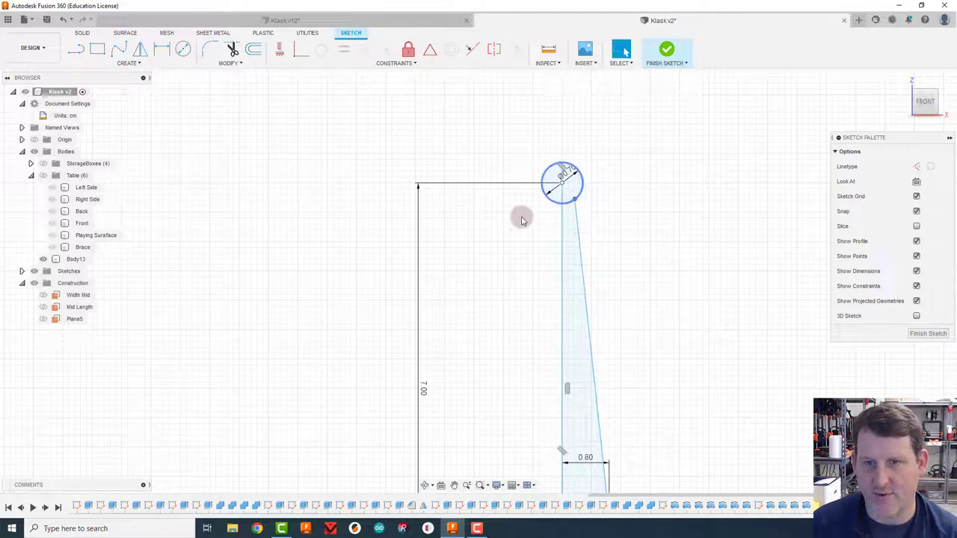
- Set the height dimension of the paddle's centre line to 5 cm
{"action": "scroll", "coordinate": [661, 292], "scroll_direction": "down", "scroll_amount": 3}
{"action": "mouse_move", "coordinate": [685, 296]}
{"action": "middle_mouse_down"}
{"action": "mouse_move", "coordinate": [653, 165]}
{"action": "mouse_move", "coordinate": [627, 215]}
{"action": "middle_mouse_up"}
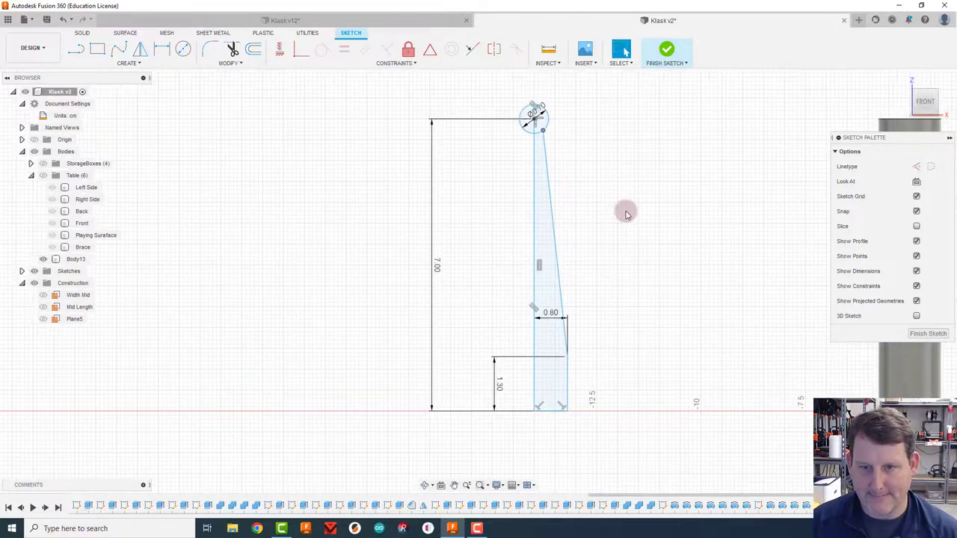
{"action": "left_click", "coordinate": [436, 263]}
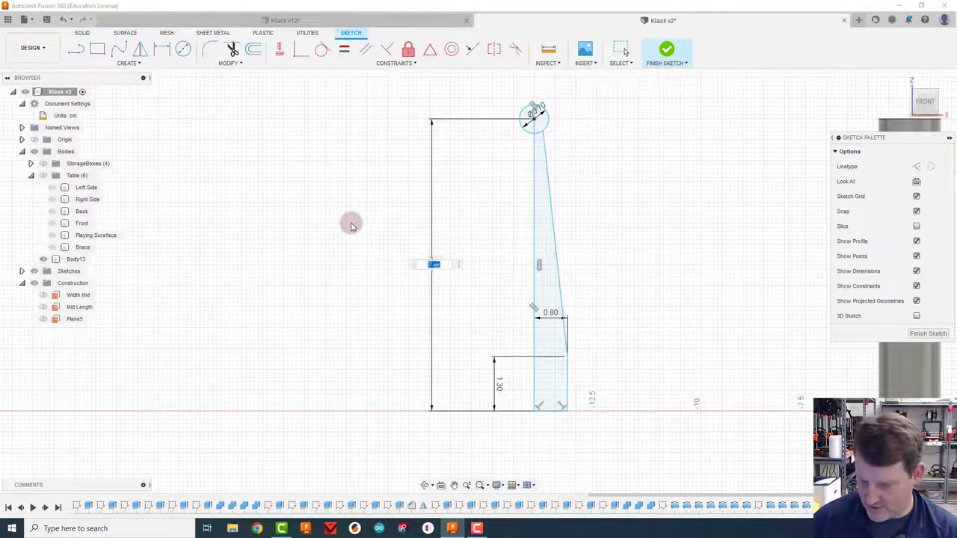
{"action": "key", "text": "Return"}
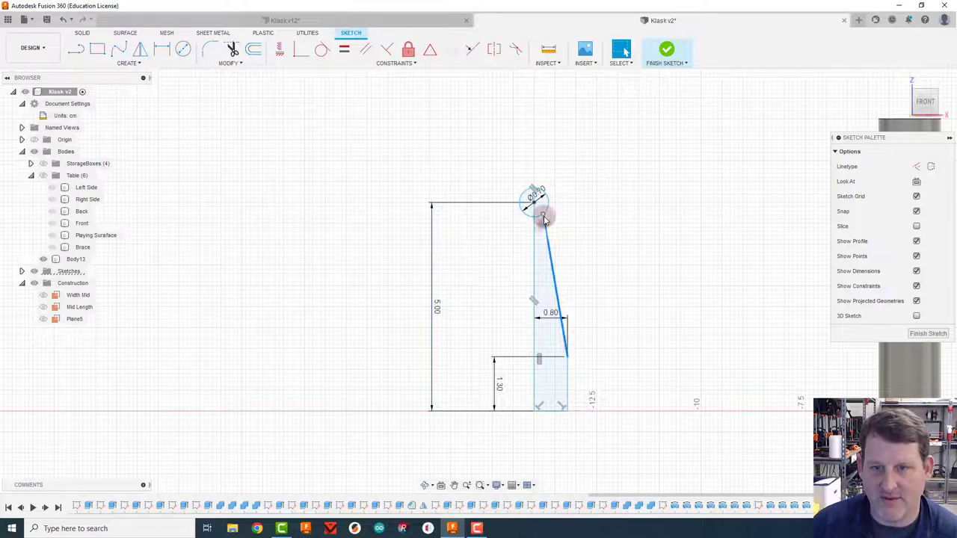
- Try moving the slanted line's upper endpoint a little farther along the circle
{"action": "left_click_drag", "start_coordinate": [547, 215], "coordinate": [550, 216]}
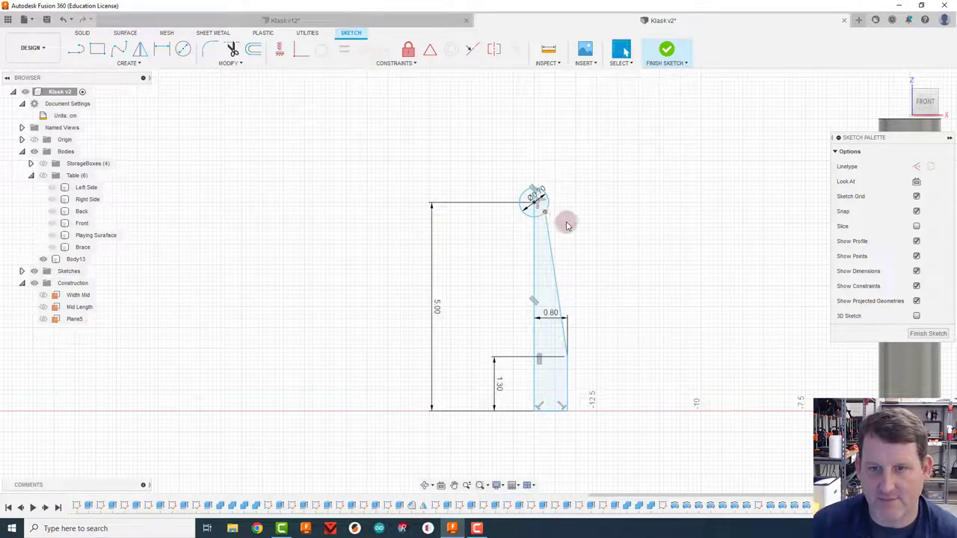
{"action": "left_click", "coordinate": [547, 221]}
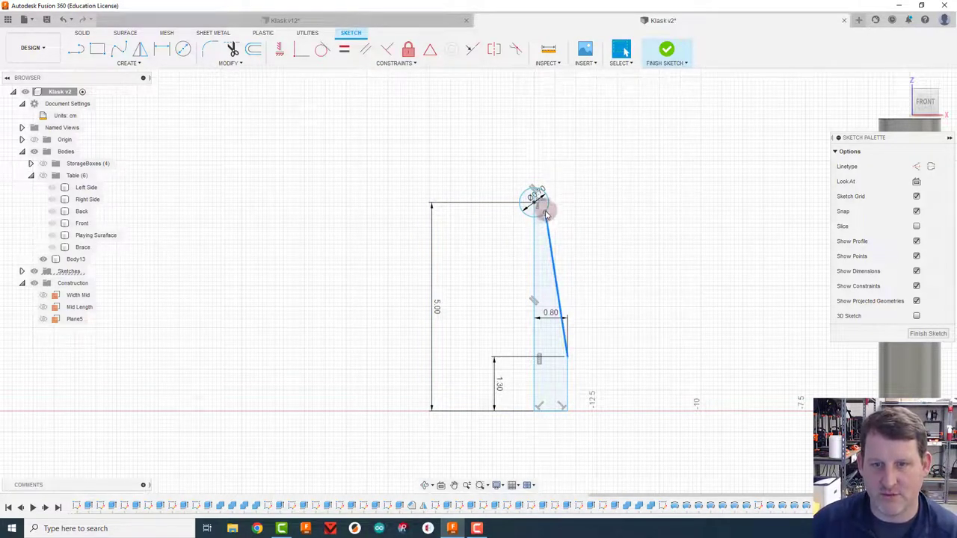
{"action": "left_click", "coordinate": [573, 220]}
{"action": "left_click", "coordinate": [681, 254]}
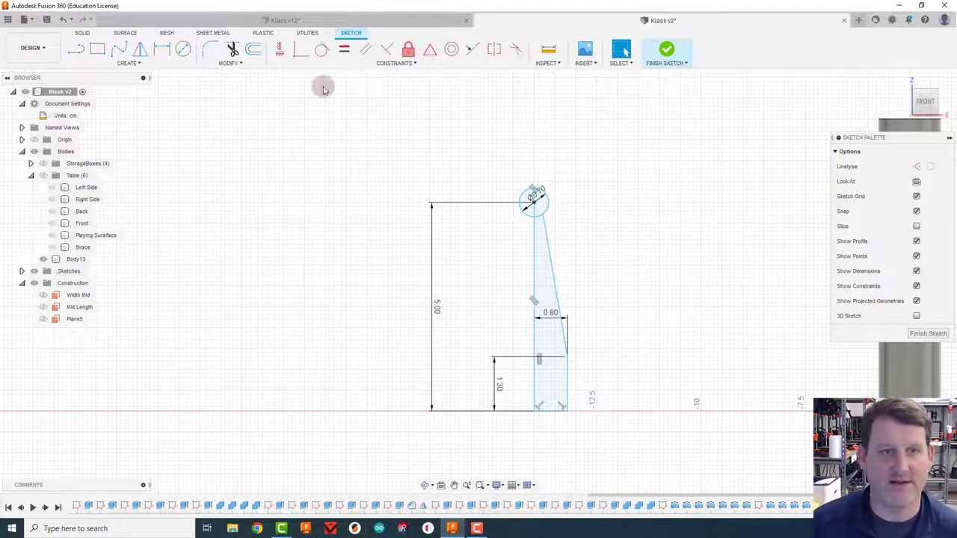
- Finish the sketch and revolve the side profile and adjoining half circle 360 degrees around the centre line as a new body
{"action": "left_click", "coordinate": [666, 50]}
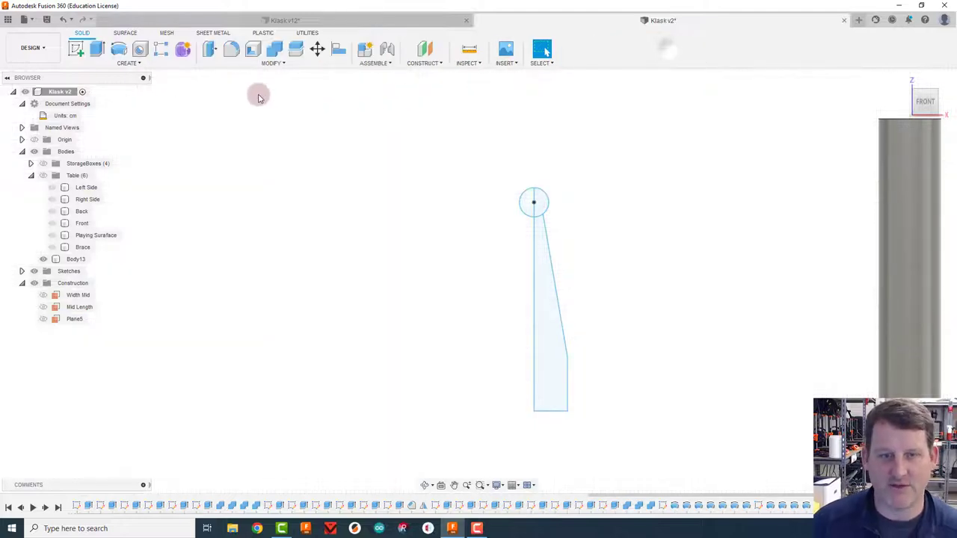
{"action": "left_click", "coordinate": [120, 50]}
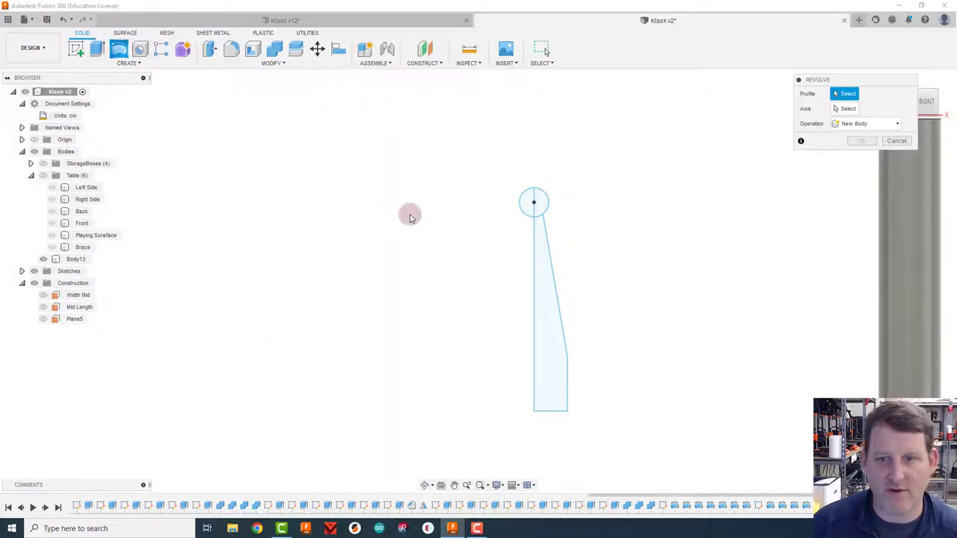
{"action": "left_click", "coordinate": [540, 204]}
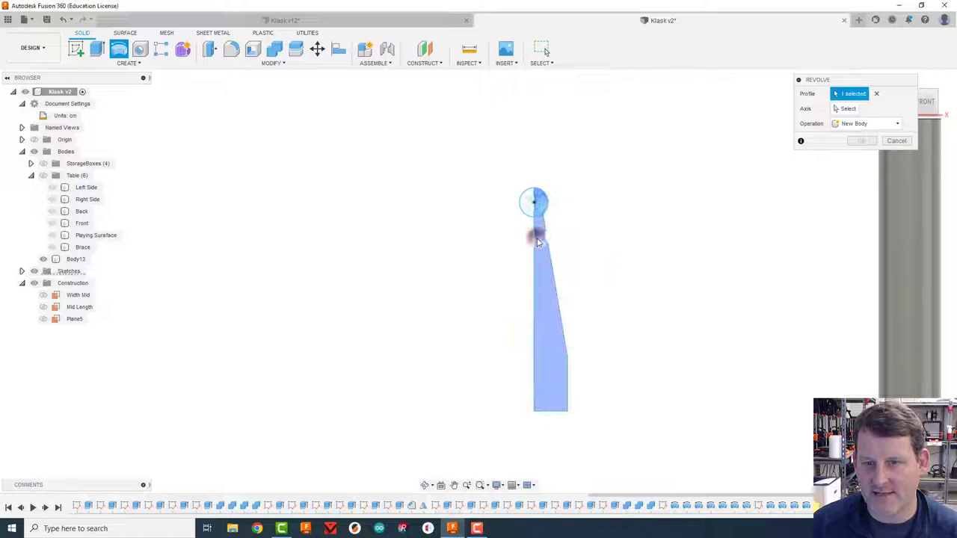
{"action": "left_click", "coordinate": [534, 232]}
{"action": "left_click", "coordinate": [847, 109]}
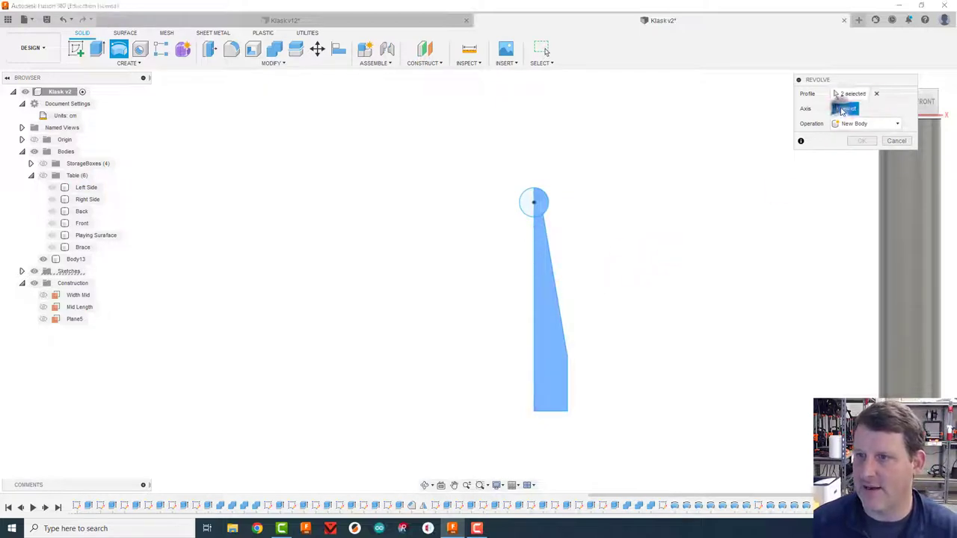
{"action": "left_click", "coordinate": [534, 254]}
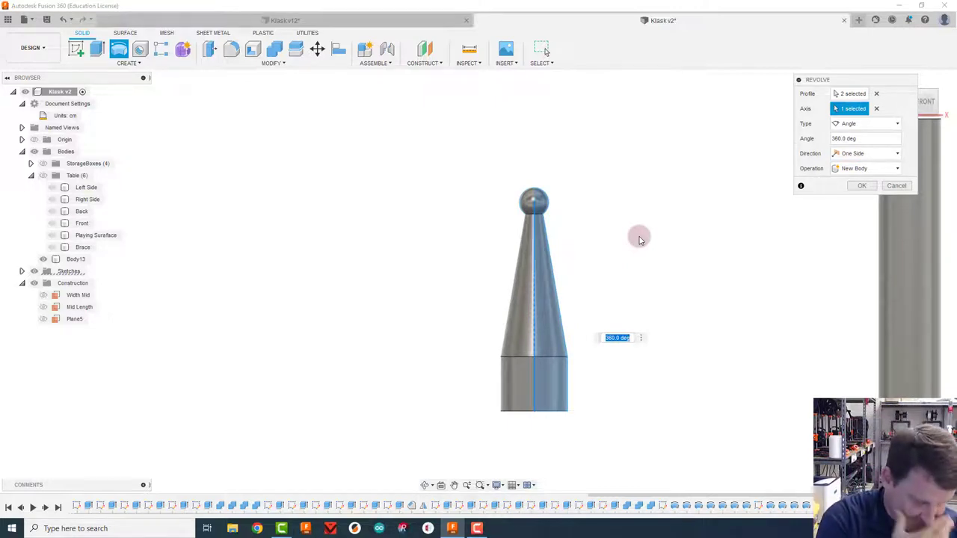
{"action": "scroll", "coordinate": [640, 239], "scroll_direction": "down", "scroll_amount": 4}
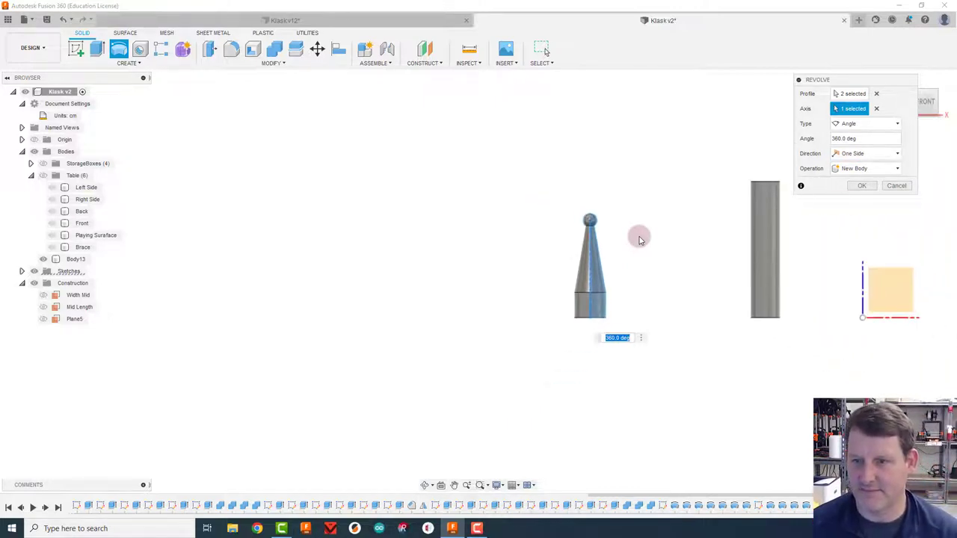
{"action": "left_click", "coordinate": [861, 186]}
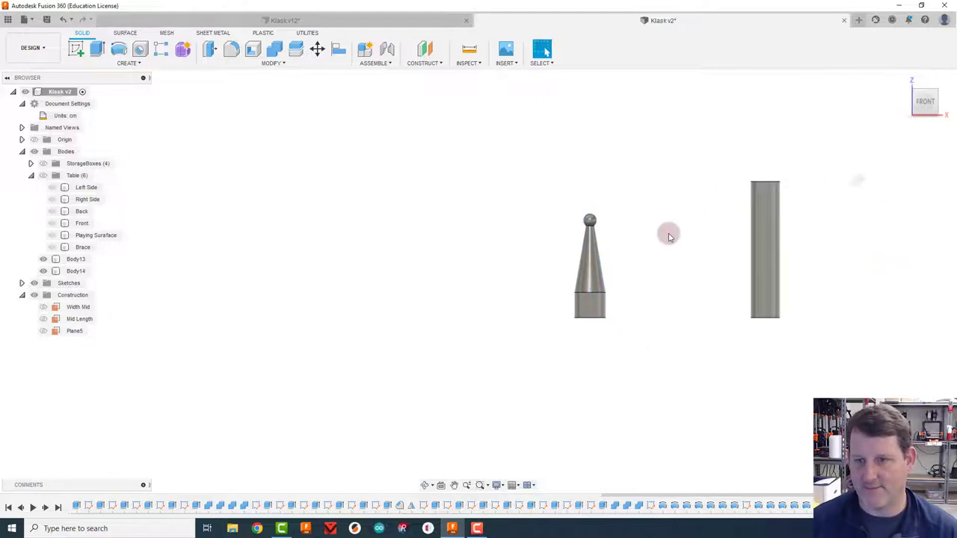
- Reopen the paddle's profile sketch and delete the slanted line between the side line and the circle
{"action": "scroll", "coordinate": [661, 263], "scroll_direction": "down", "scroll_amount": 2}
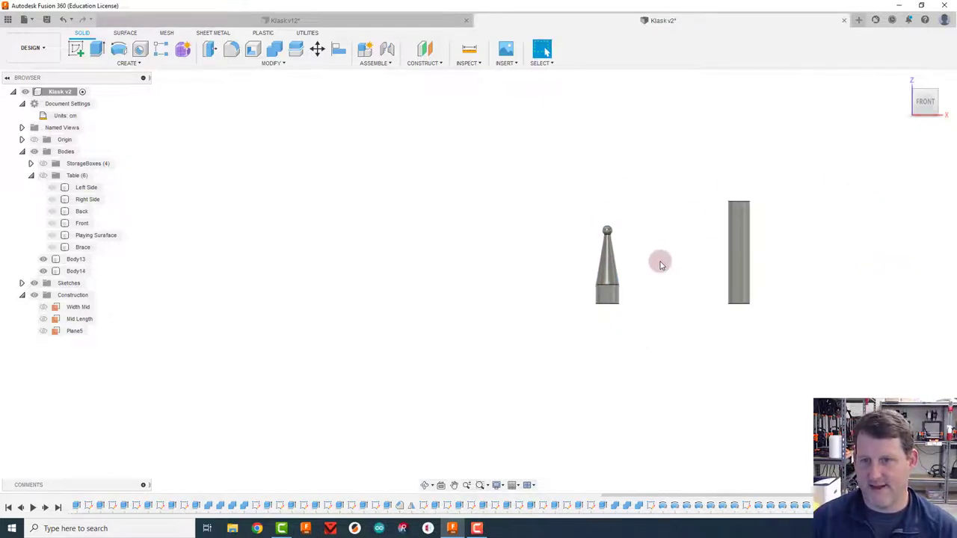
{"action": "scroll", "coordinate": [660, 263], "scroll_direction": "up", "scroll_amount": 1}
{"action": "scroll", "coordinate": [660, 263], "scroll_direction": "up", "scroll_amount": 1}
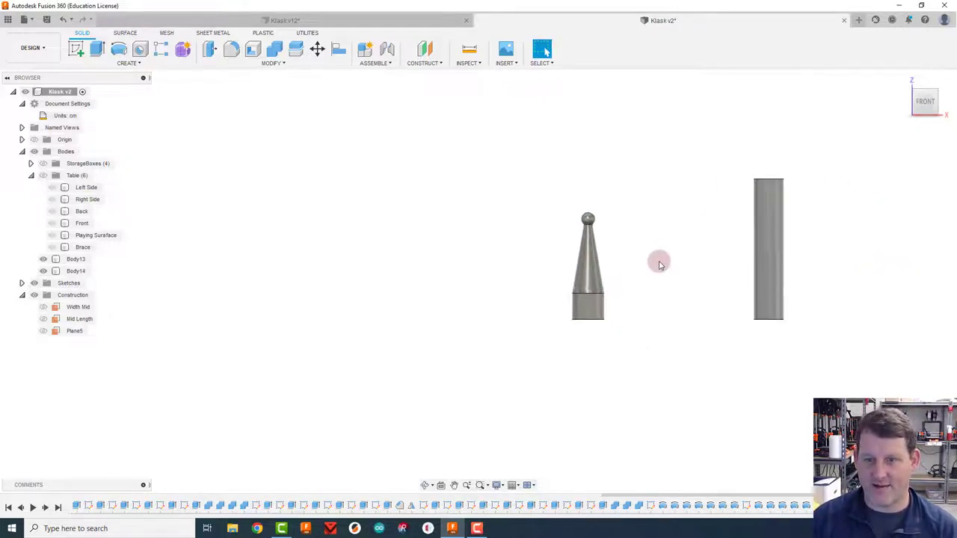
{"action": "left_click", "coordinate": [597, 275]}
{"action": "left_click", "coordinate": [354, 80]}
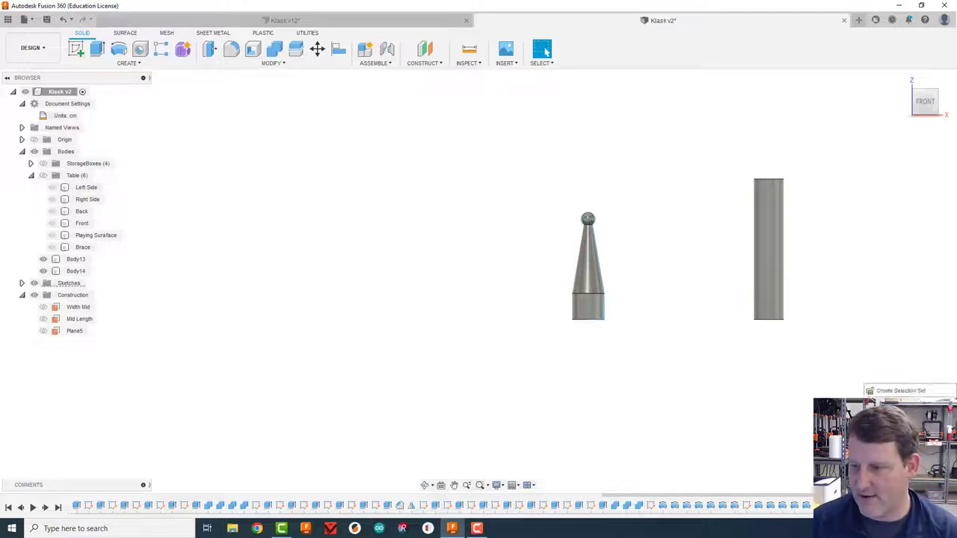
{"action": "left_click", "coordinate": [894, 405]}
{"action": "scroll", "coordinate": [618, 272], "scroll_direction": "up", "scroll_amount": 4}
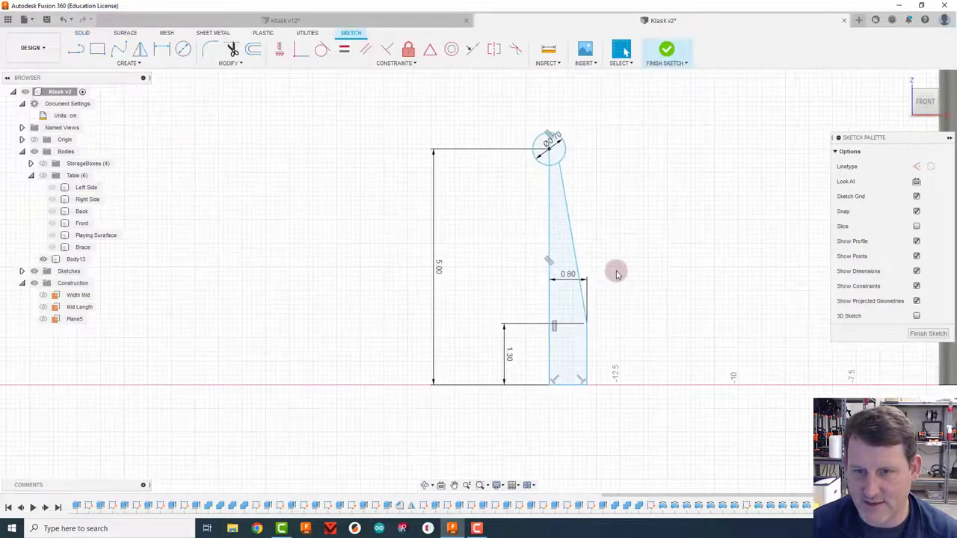
{"action": "left_click_drag", "start_coordinate": [559, 162], "coordinate": [576, 187]}
{"action": "left_click", "coordinate": [567, 209]}
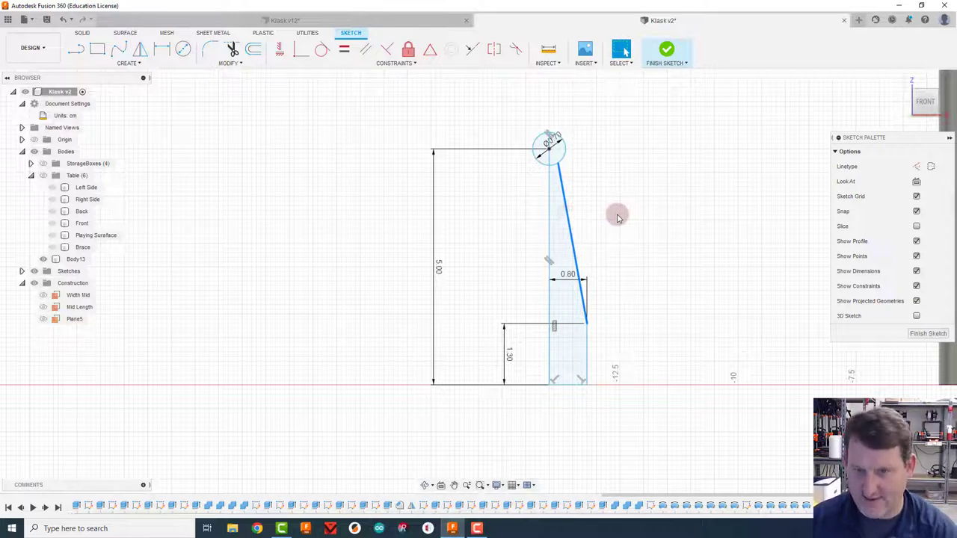
{"action": "key", "text": "Delete"}
- Draw a short slanted shoulder from the side line's upper end, continue with a long steep line to the circle's lower edge, and finish the sketch
{"action": "left_click", "coordinate": [76, 49]}
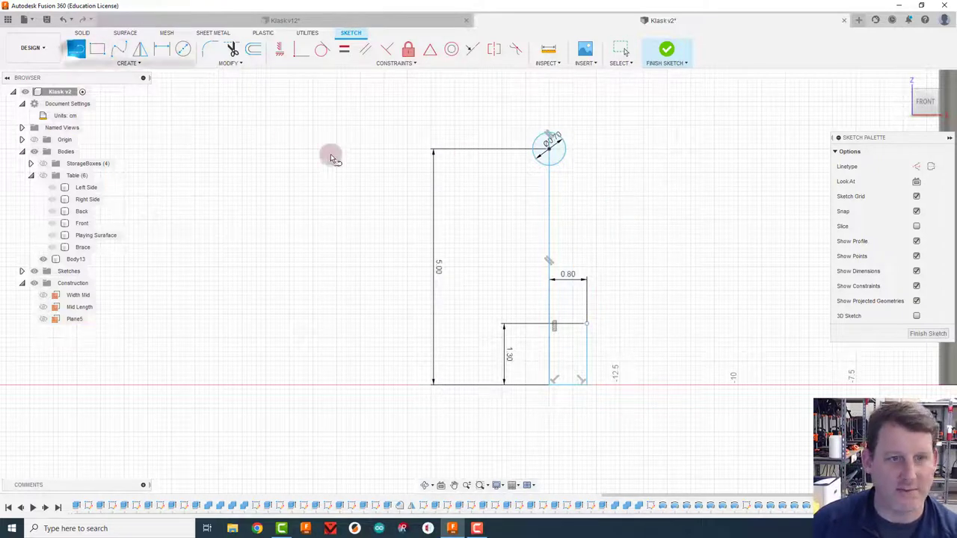
{"action": "left_click", "coordinate": [587, 324]}
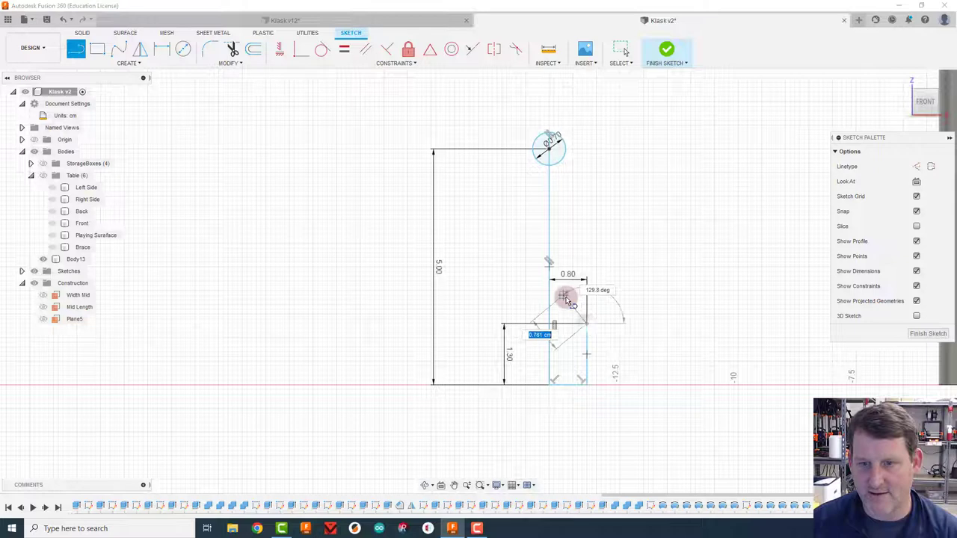
{"action": "left_click", "coordinate": [569, 291]}
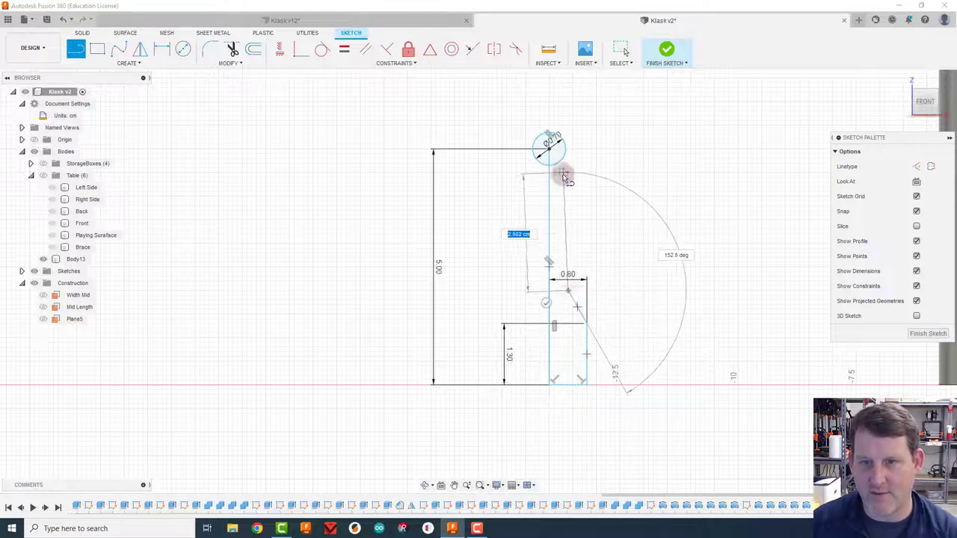
{"action": "double_click", "coordinate": [563, 162]}
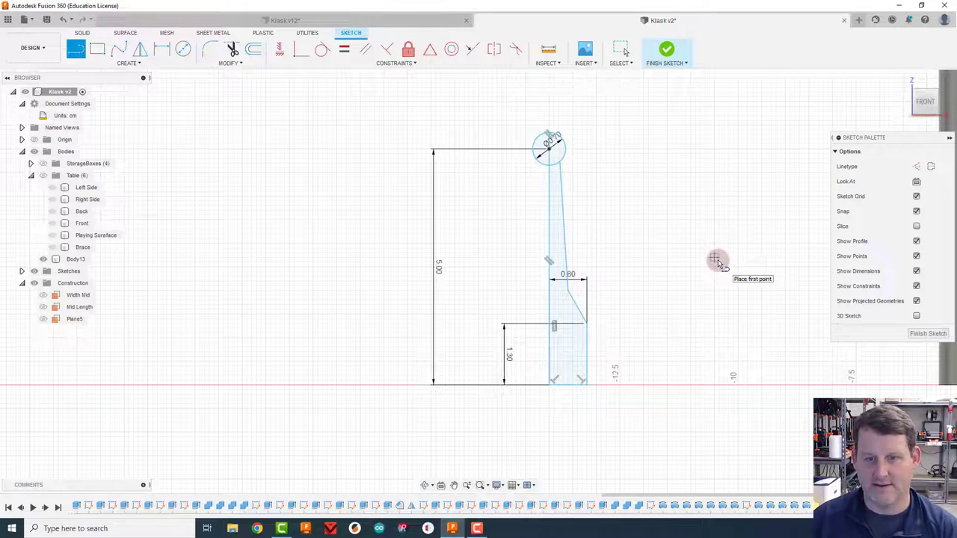
{"action": "left_click", "coordinate": [665, 50]}
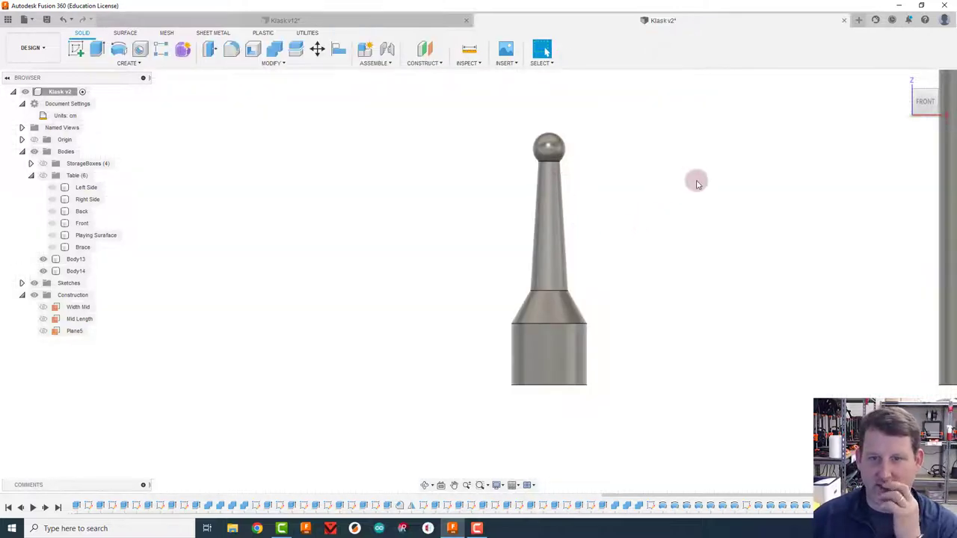
{"action": "scroll", "coordinate": [685, 230], "scroll_direction": "down", "scroll_amount": 3}
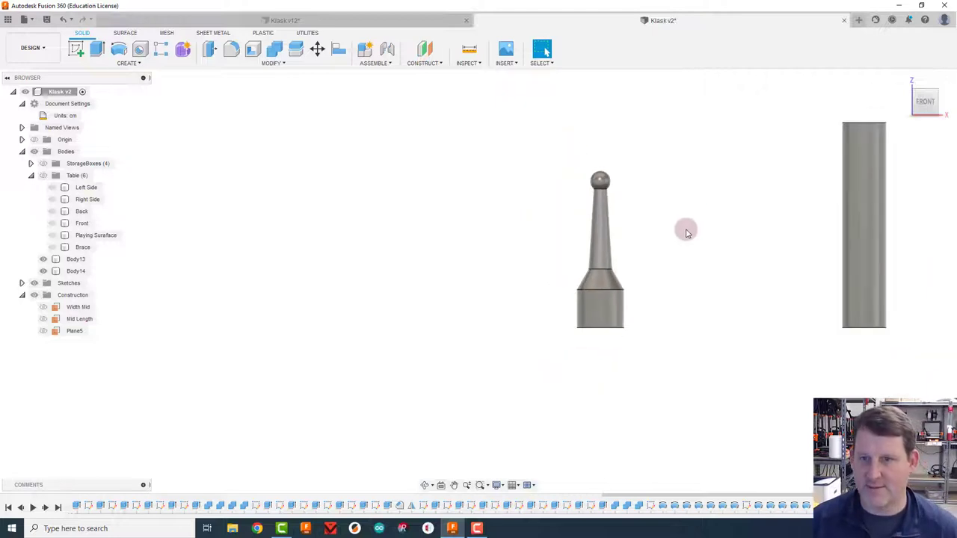
{"action": "left_click", "coordinate": [609, 193]}
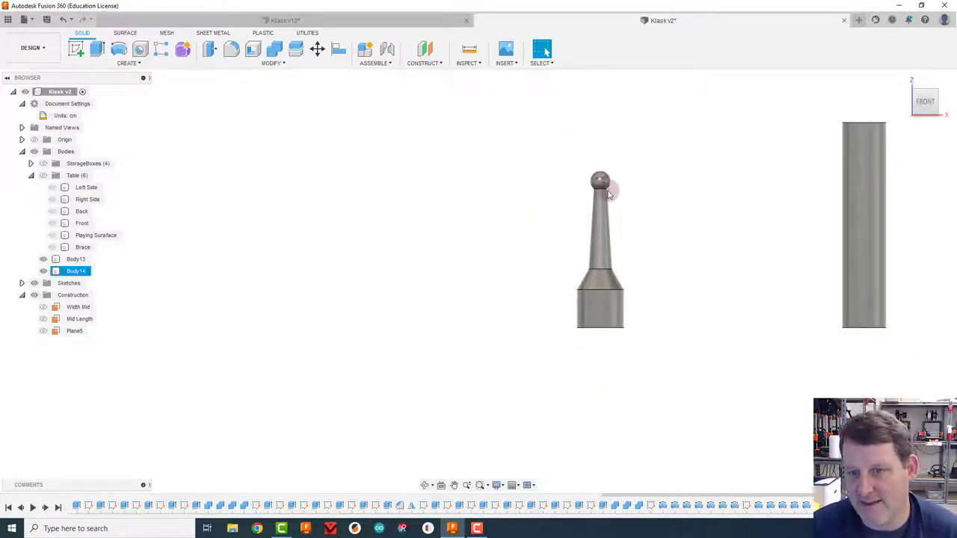
{"action": "left_click", "coordinate": [626, 200]}
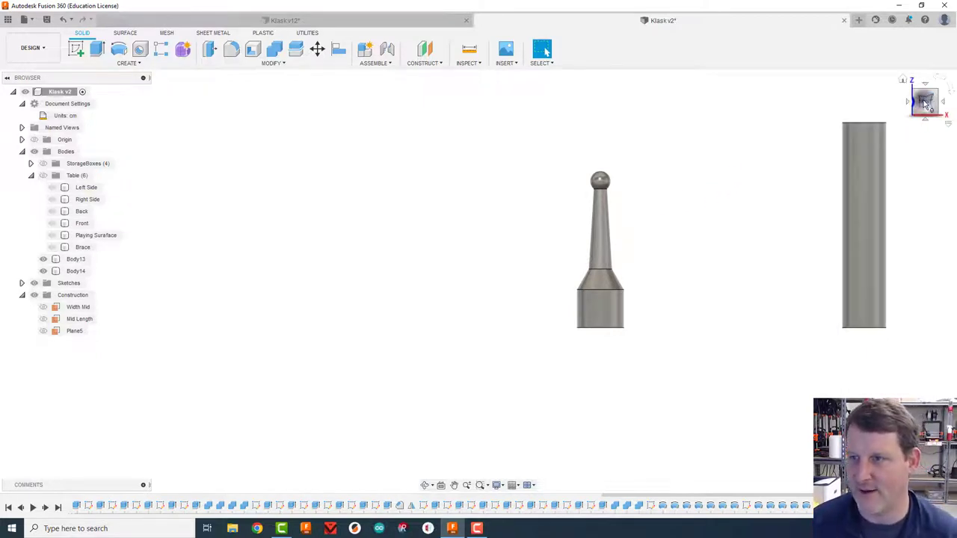
- Sketch a 1.15 cm diameter circle centred on the bottom face of the paddle body
{"action": "left_click_drag", "start_coordinate": [920, 96], "coordinate": [931, 60]}
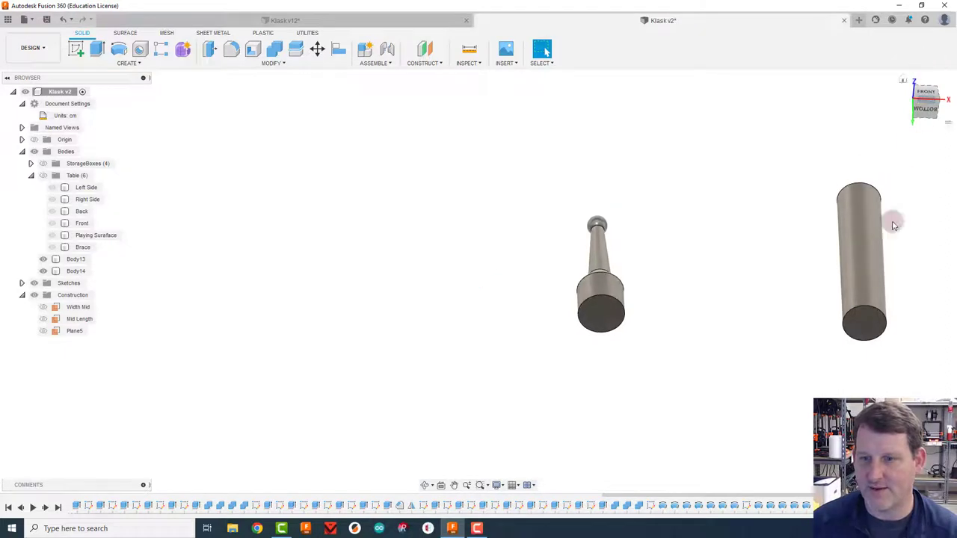
{"action": "left_click", "coordinate": [599, 294]}
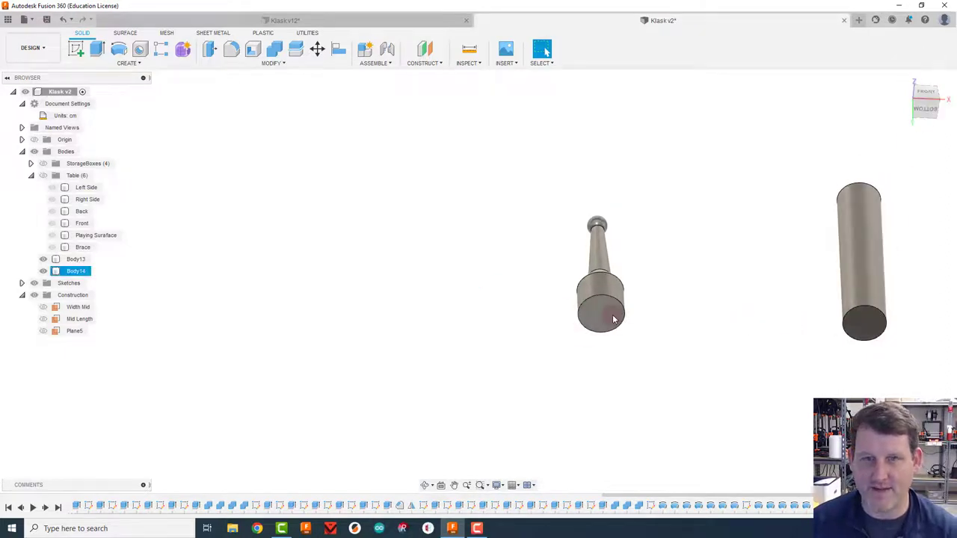
{"action": "left_click", "coordinate": [196, 128]}
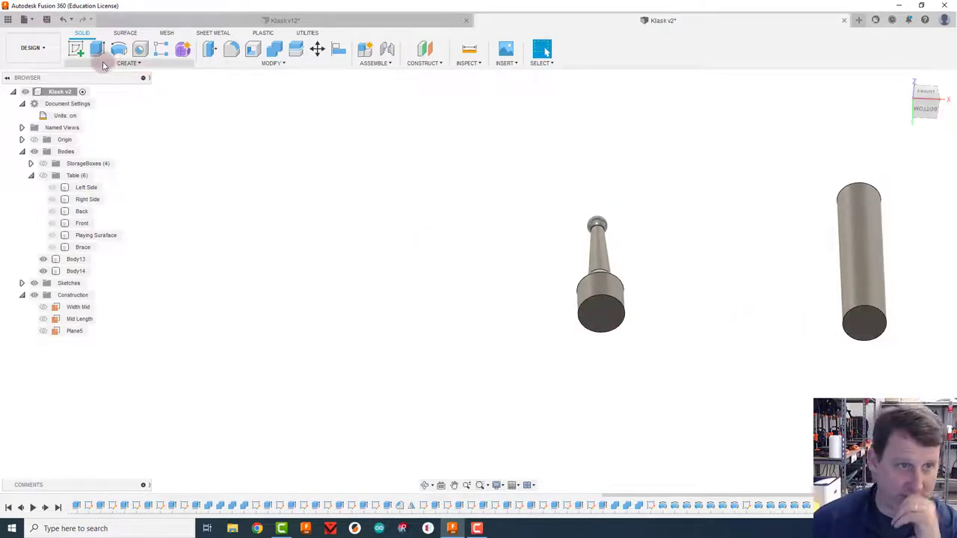
{"action": "left_click", "coordinate": [77, 51]}
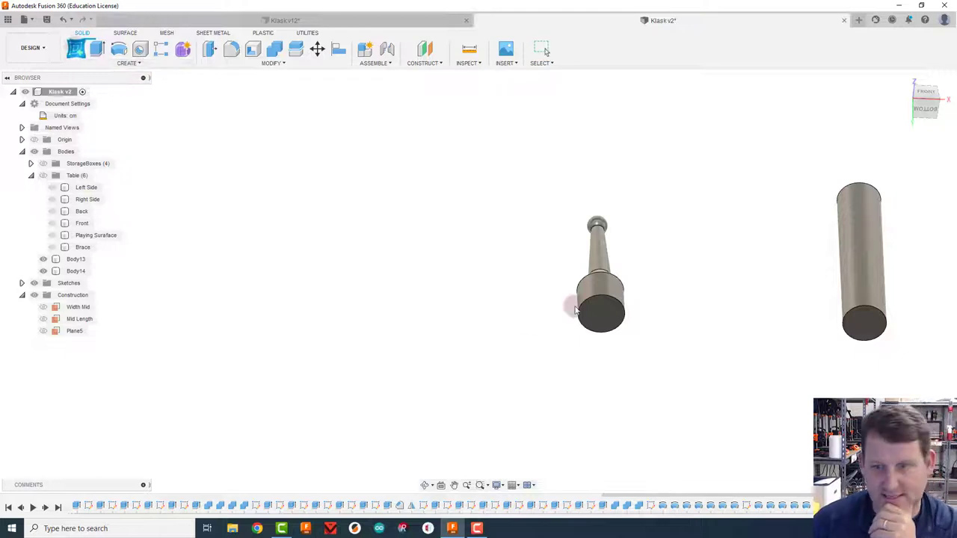
{"action": "left_click", "coordinate": [603, 314]}
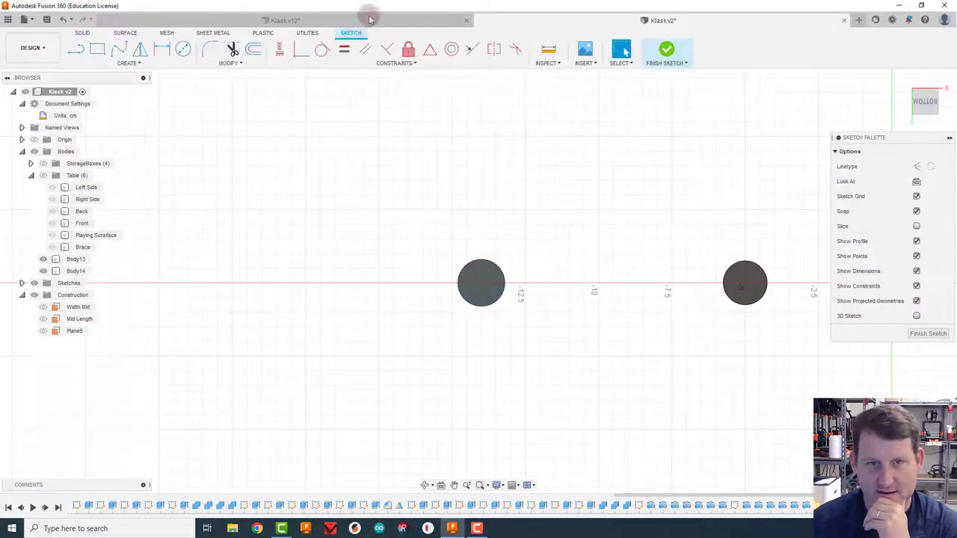
{"action": "left_click", "coordinate": [183, 49]}
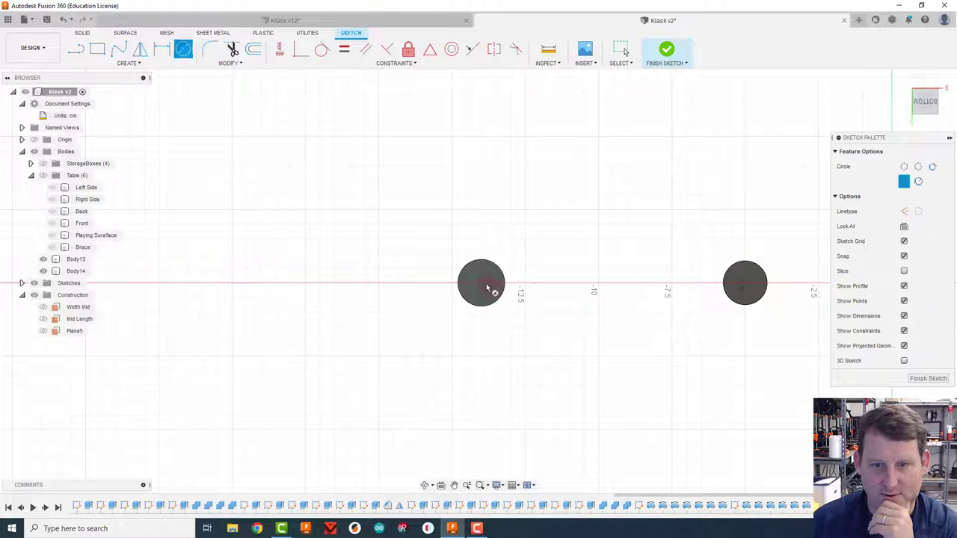
{"action": "left_click", "coordinate": [483, 285]}
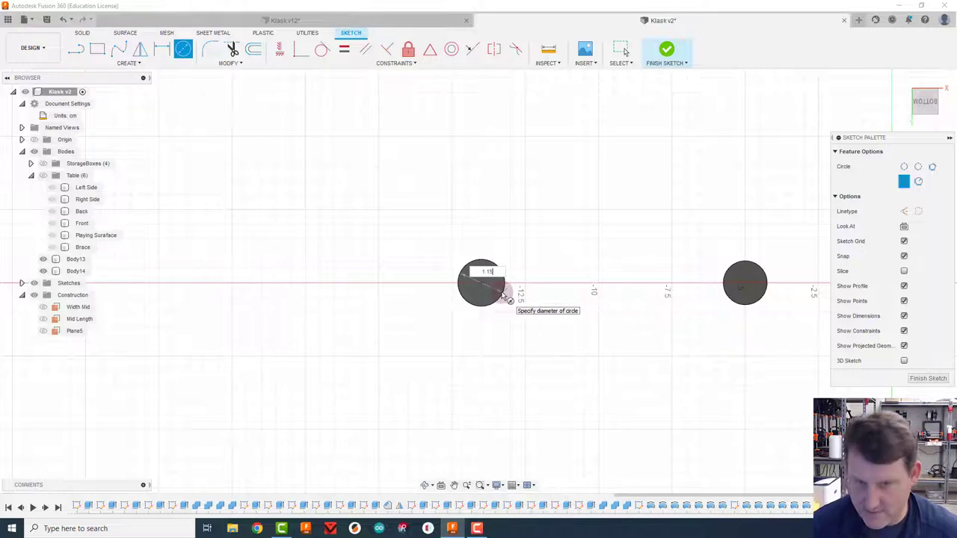
{"action": "type", "text": "1.15"}
{"action": "key", "text": "Return"}
{"action": "key", "text": "Escape"}
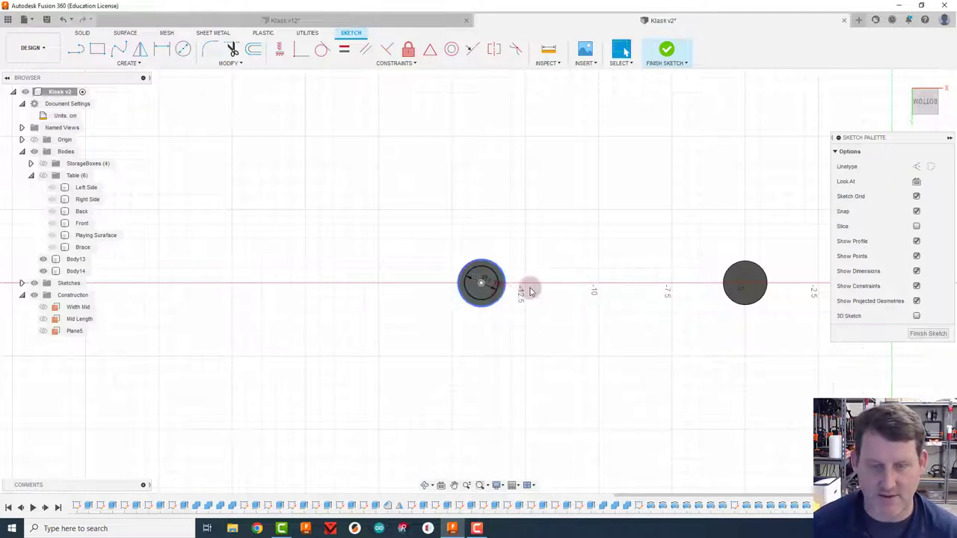
- Extrude the bottom circle -1.275 cm into the paddle's base to cut a round blind hole
{"action": "middle_click_drag", "start_coordinate": [546, 265], "coordinate": [501, 293], "text": "shift"}
{"action": "key", "text": "e"}
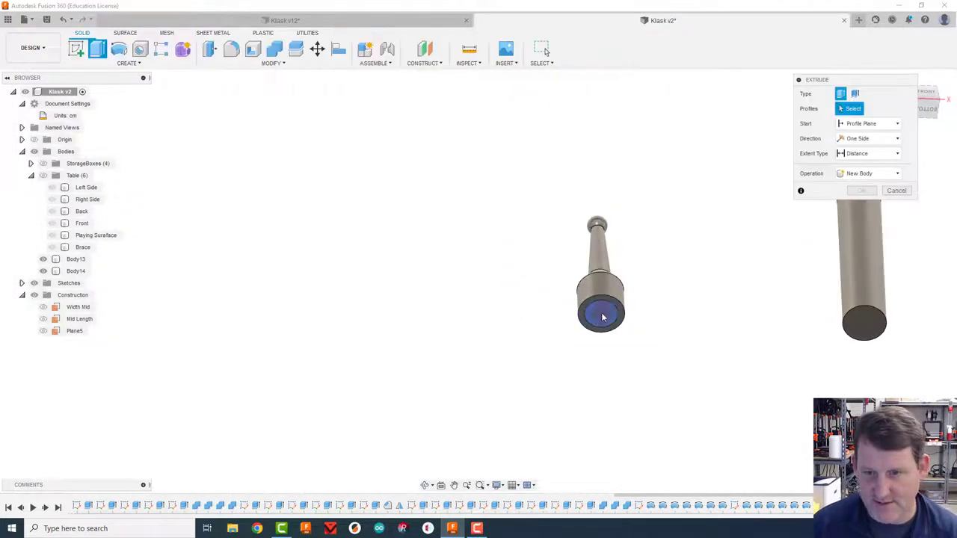
{"action": "left_click", "coordinate": [609, 313]}
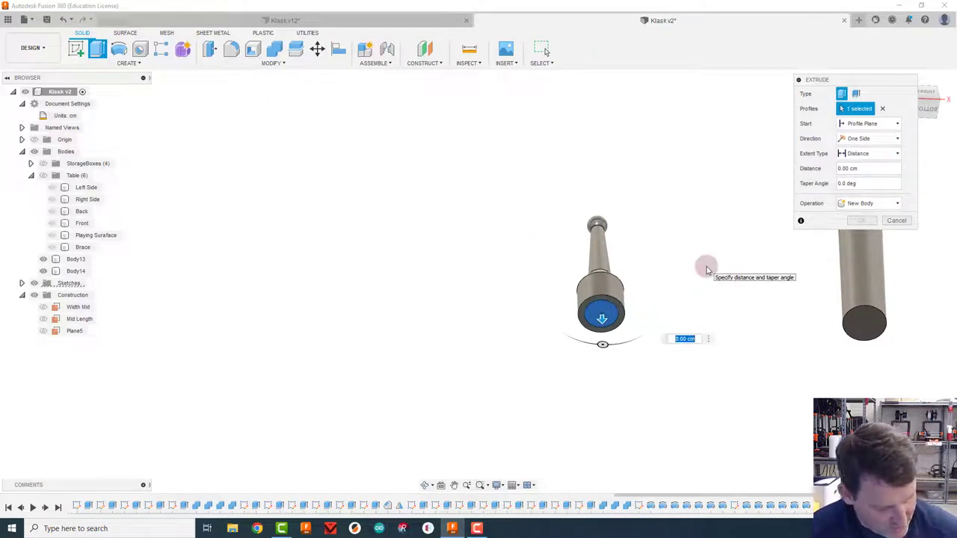
{"action": "type", "text": "1.2"}
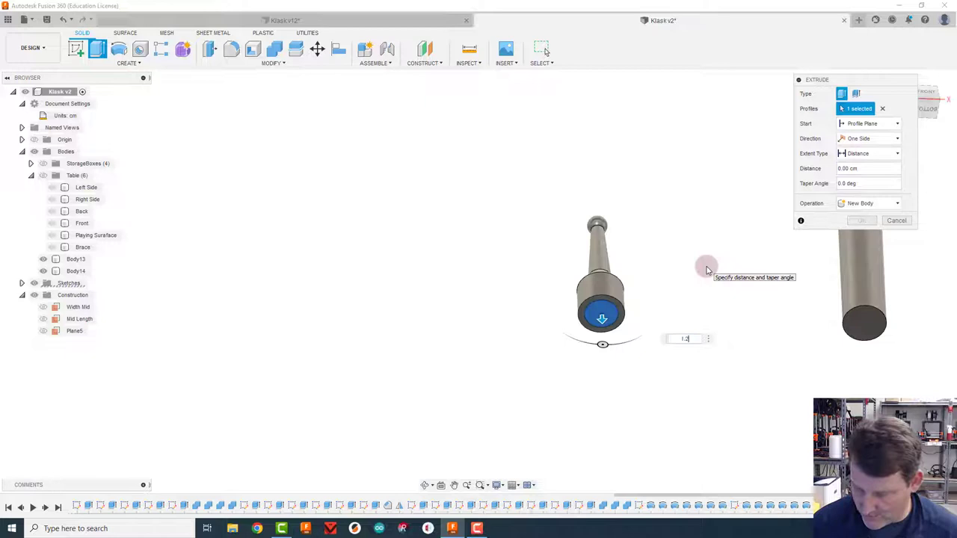
{"action": "type", "text": "75"}
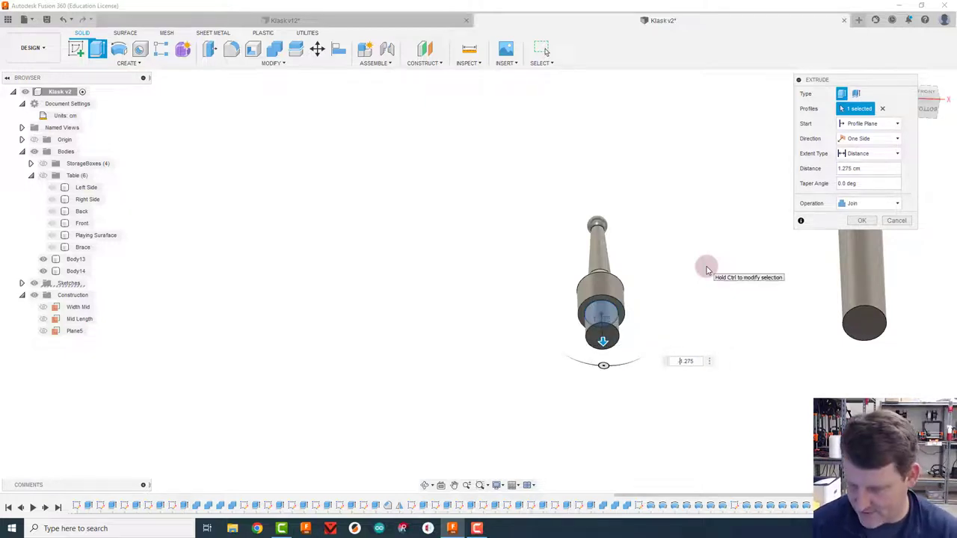
{"action": "key", "text": "Return"}
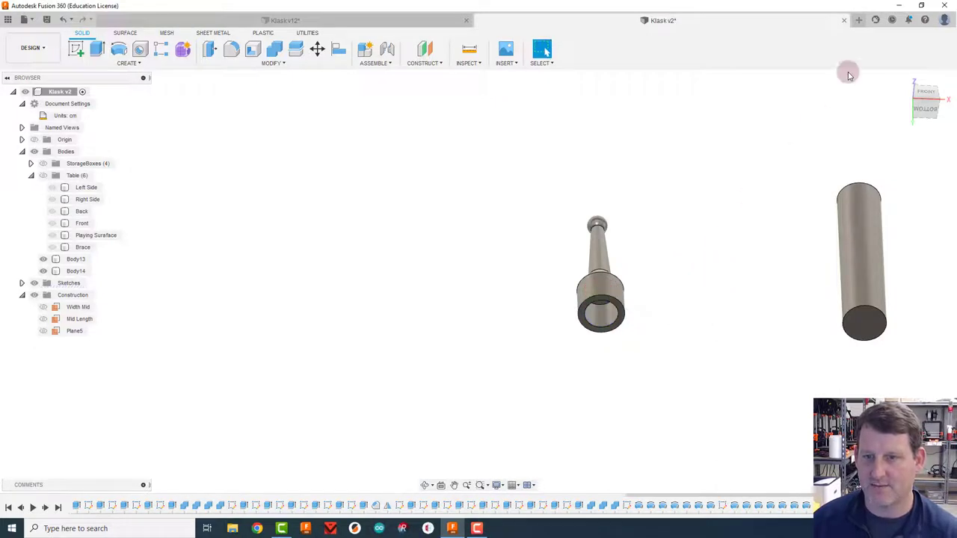
{"action": "left_click", "coordinate": [925, 103]}
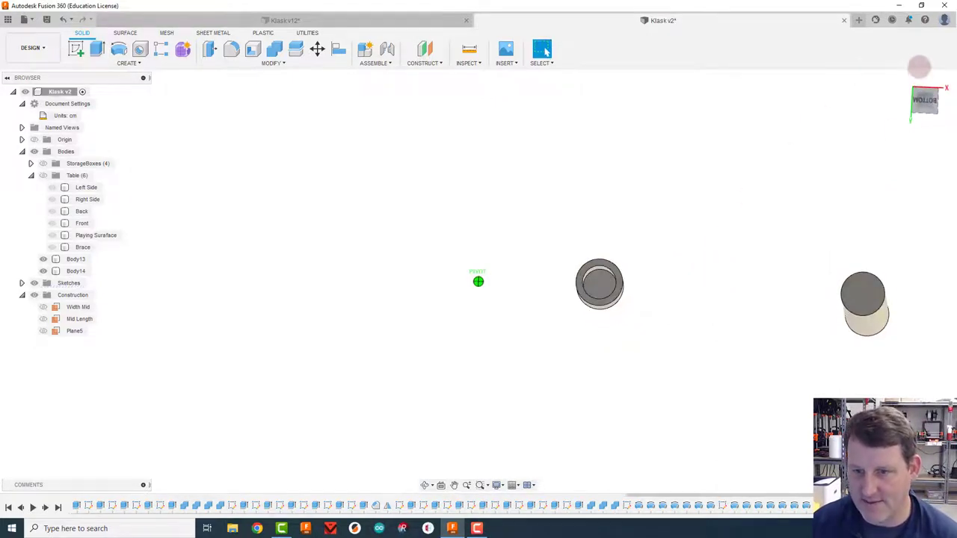
{"action": "left_click_drag", "start_coordinate": [919, 67], "coordinate": [928, 72]}
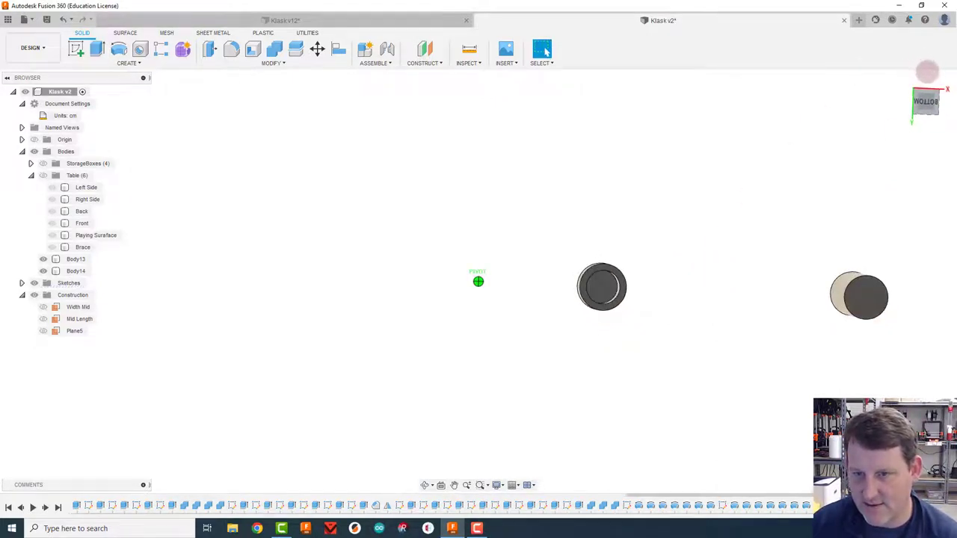
- Undo the blind-hole cut in the paddle's base together with the circle sketch on its bottom face
{"action": "mouse_move", "coordinate": [928, 71]}
{"action": "middle_mouse_down", "text": "shift"}
{"action": "mouse_move", "coordinate": [908, 75]}
{"action": "mouse_move", "coordinate": [911, 110]}
{"action": "mouse_move", "coordinate": [926, 74]}
{"action": "middle_mouse_up", "text": "shift"}
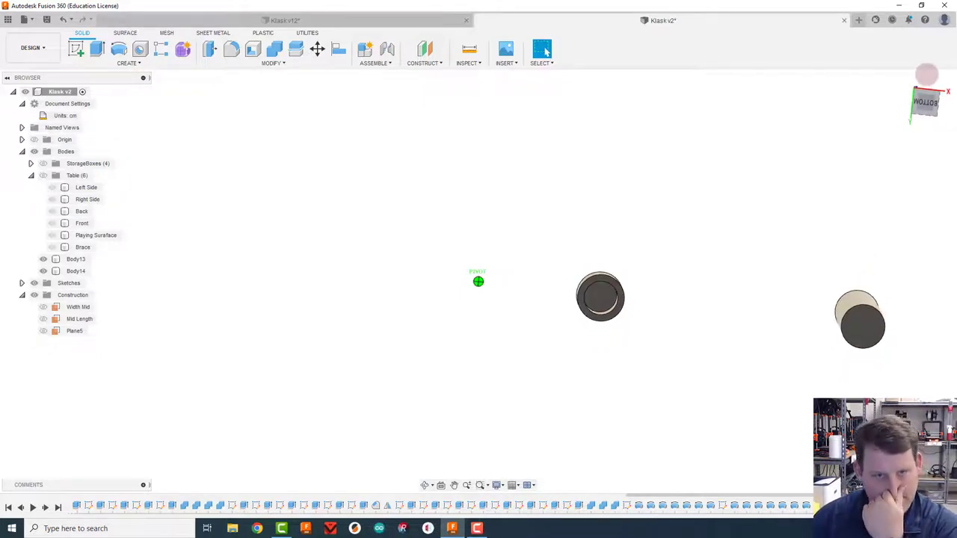
{"action": "middle_click_drag", "start_coordinate": [926, 76], "coordinate": [926, 114], "text": "shift"}
{"action": "left_click_drag", "start_coordinate": [920, 114], "coordinate": [921, 73]}
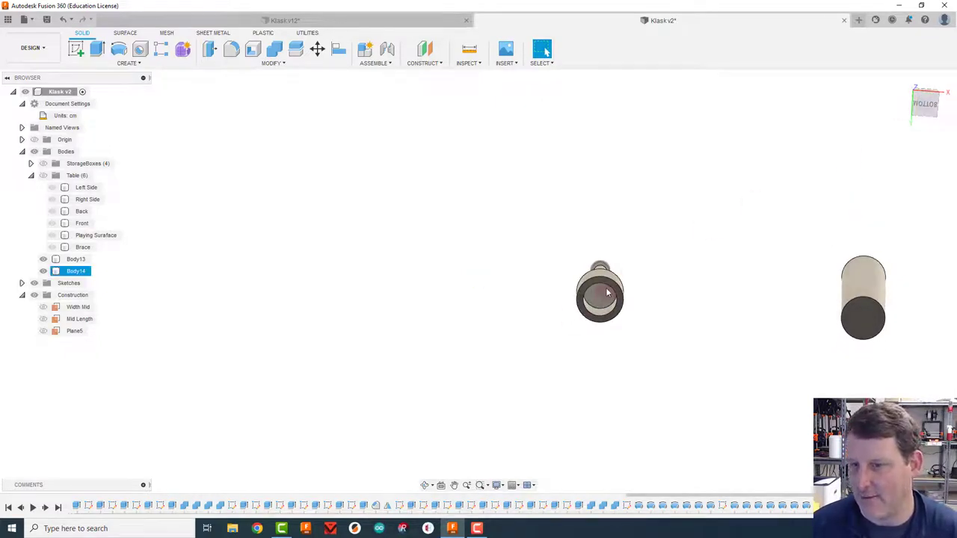
{"action": "left_click_drag", "start_coordinate": [928, 104], "coordinate": [922, 140]}
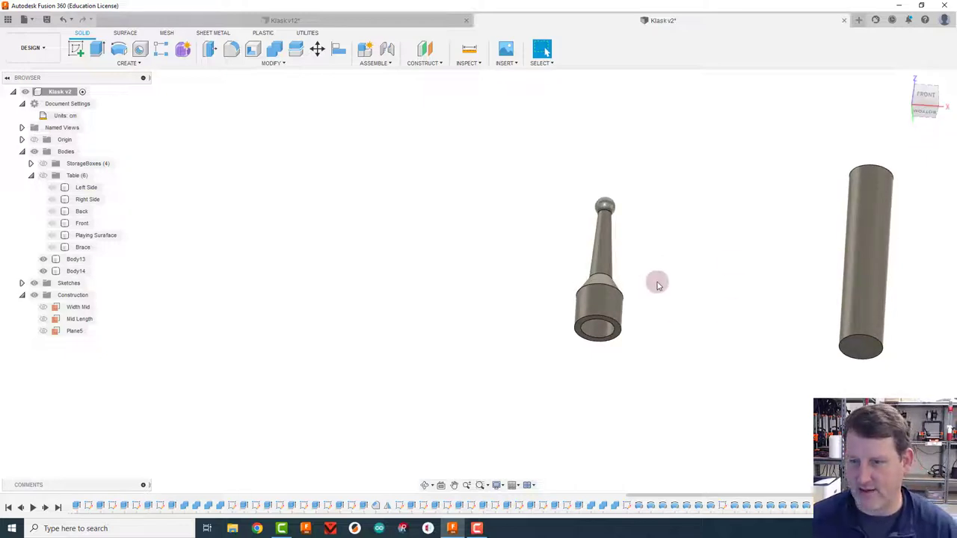
{"action": "key", "text": "ctrl+z"}
{"action": "key", "text": "ctrl+z"}
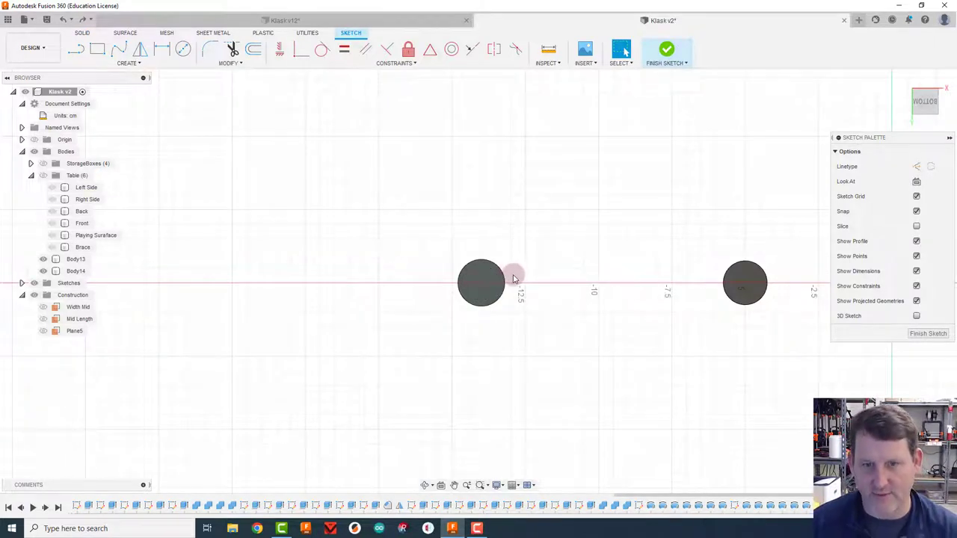
{"action": "key", "text": "ctrl+z"}
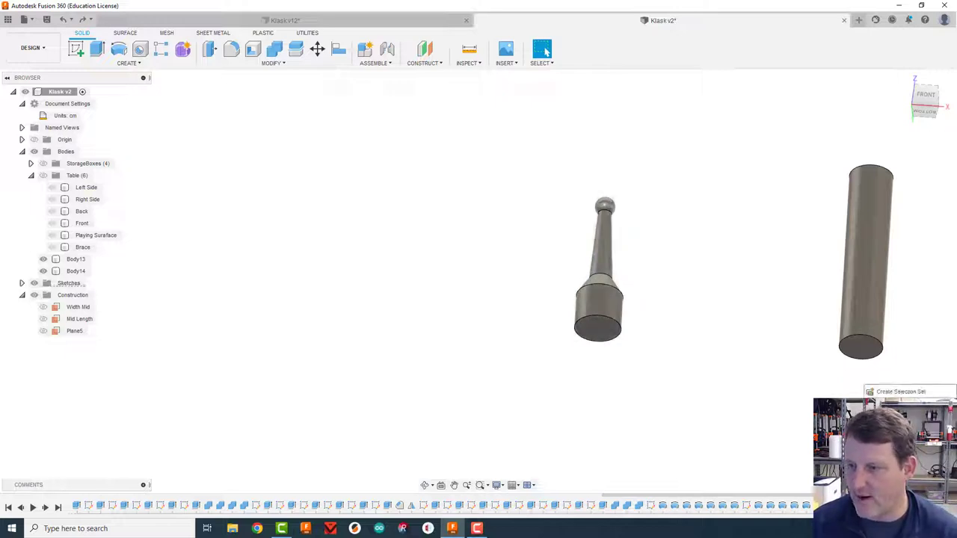
- Reopen the paddle's profile sketch, add a 0.575 cm wide, 1.275 cm high rectangle at the centre line's lower end, and finish the sketch
{"action": "key", "text": "ctrl+z"}
{"action": "key", "text": "ctrl+z"}
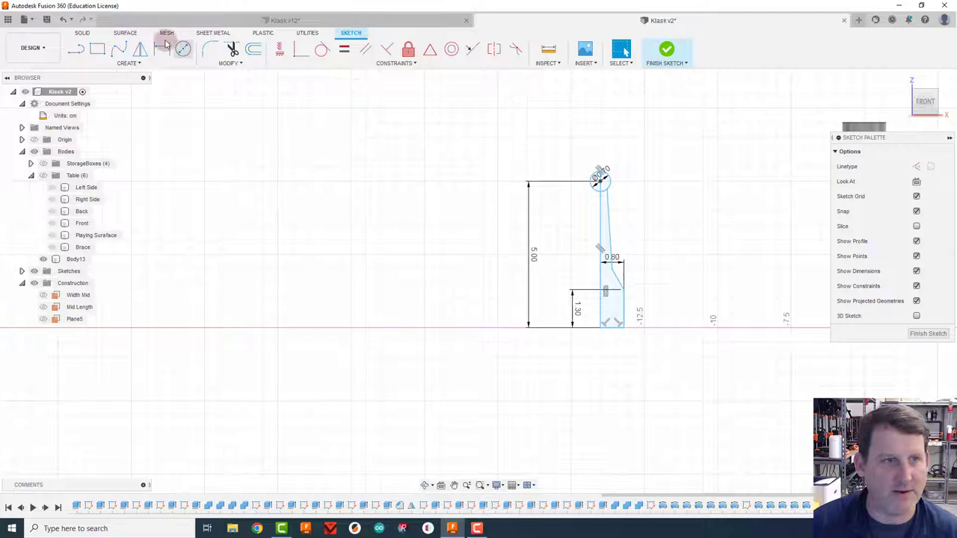
{"action": "left_click", "coordinate": [97, 48]}
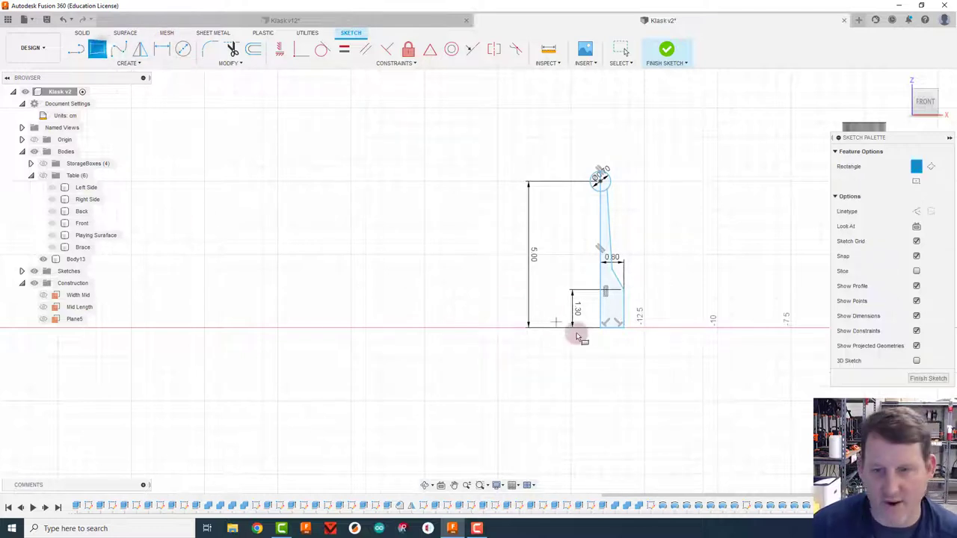
{"action": "left_click", "coordinate": [599, 326]}
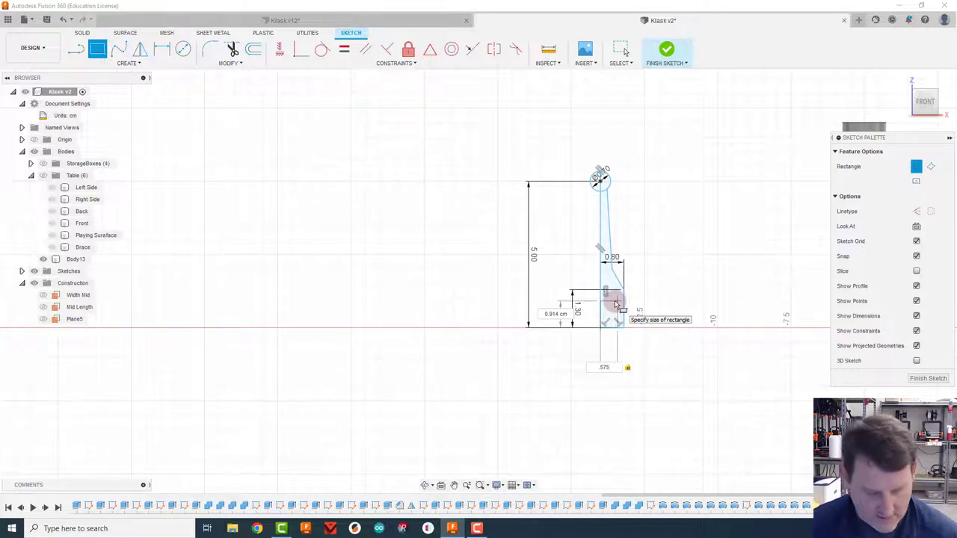
{"action": "key", "text": "Tab"}
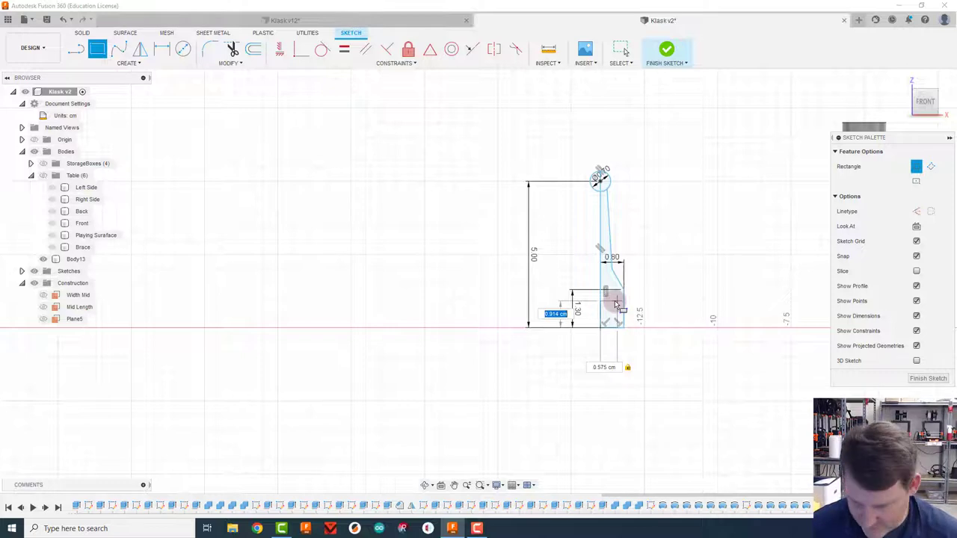
{"action": "key", "text": "Return"}
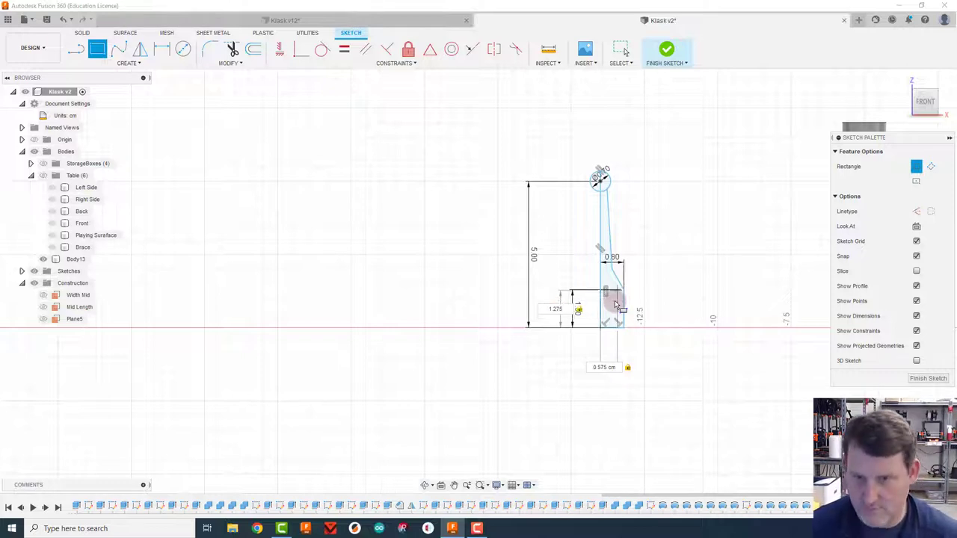
{"action": "key", "text": "Escape"}
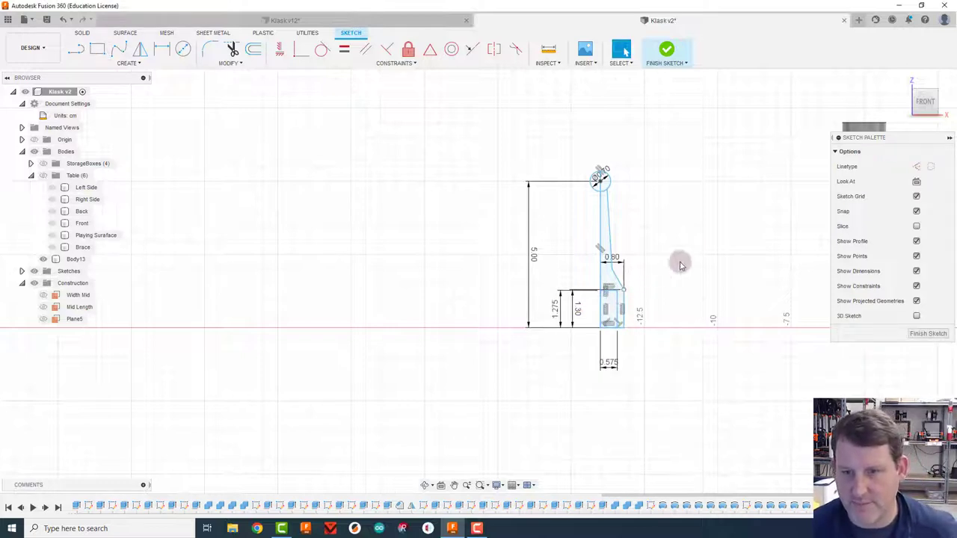
{"action": "scroll", "coordinate": [654, 253], "scroll_direction": "up", "scroll_amount": 3}
{"action": "scroll", "coordinate": [642, 267], "scroll_direction": "up", "scroll_amount": 2}
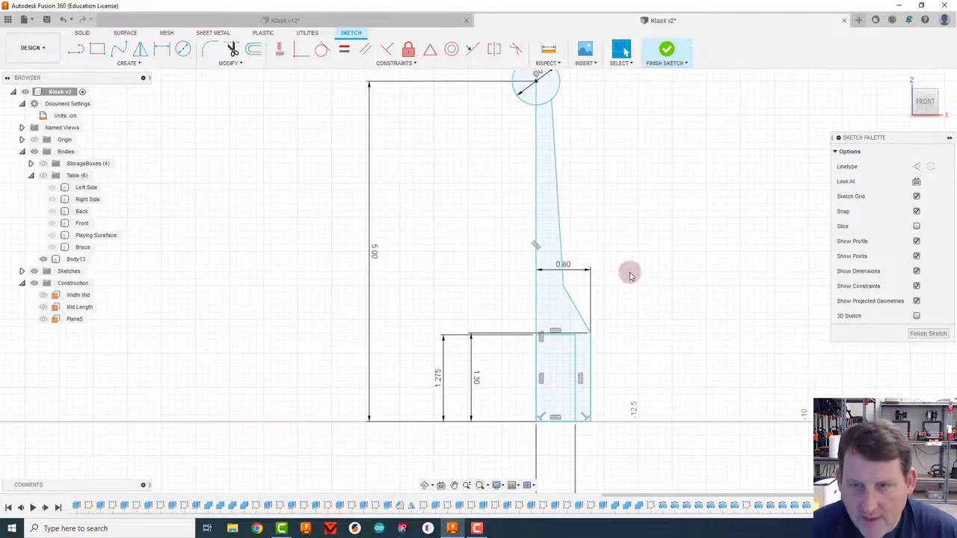
{"action": "left_click", "coordinate": [666, 50]}
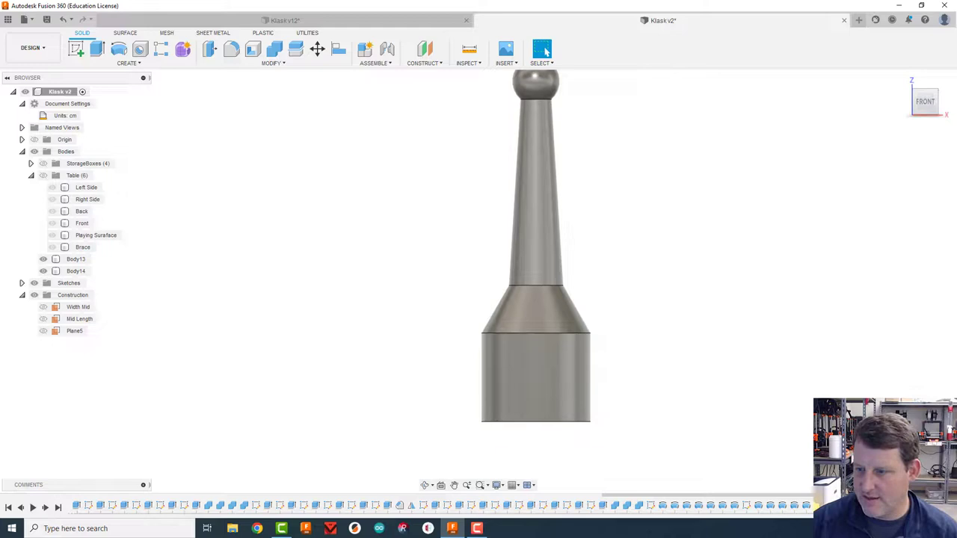
- Edit the paddle's revolve to use the body outline and the half circle without the rectangle, around the vertical centre line
{"action": "left_click", "coordinate": [76, 271]}
{"action": "left_click", "coordinate": [893, 418]}
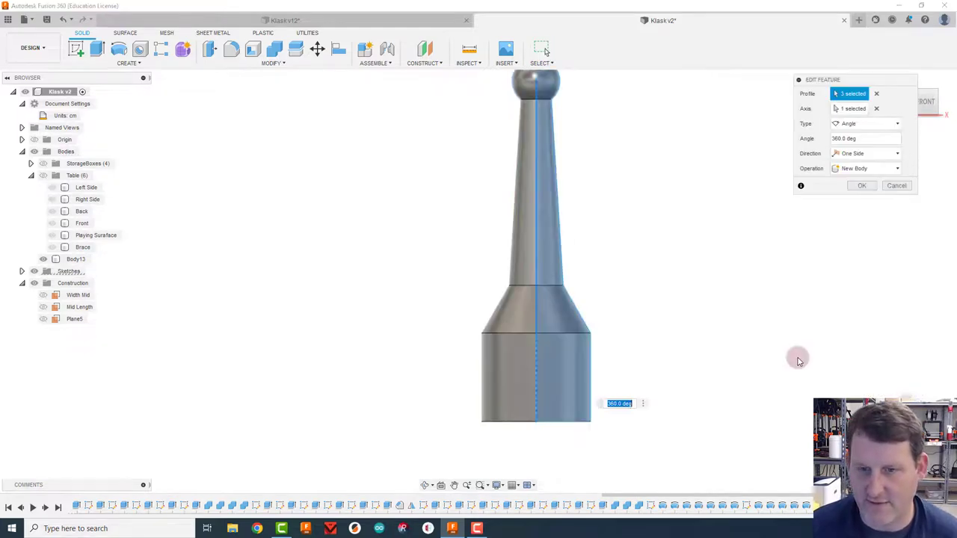
{"action": "left_click", "coordinate": [878, 108]}
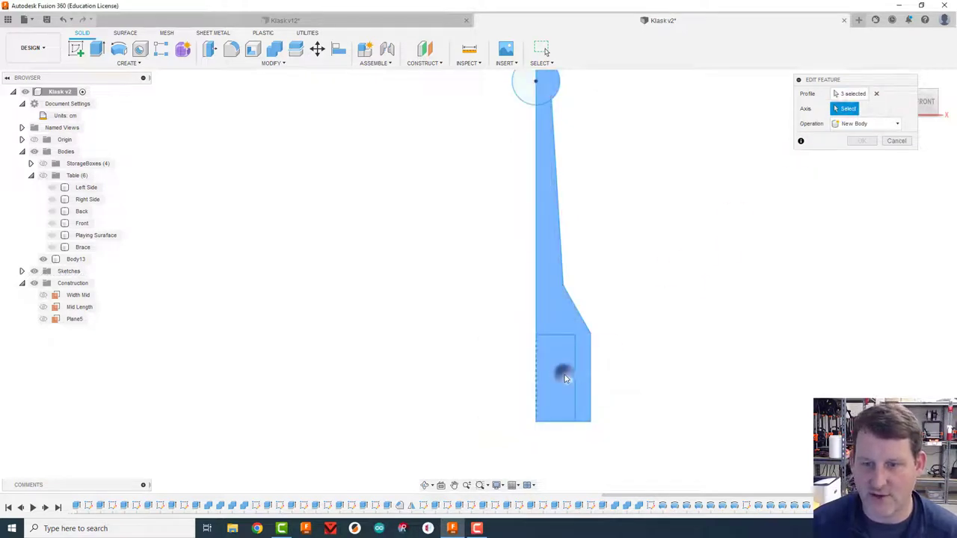
{"action": "left_click", "coordinate": [875, 92]}
{"action": "left_click", "coordinate": [568, 344]}
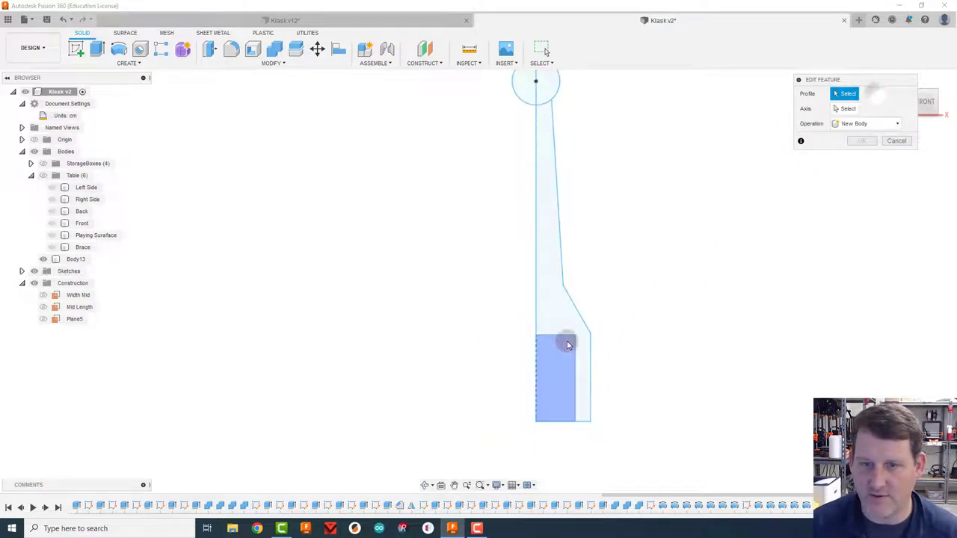
{"action": "left_click", "coordinate": [577, 352]}
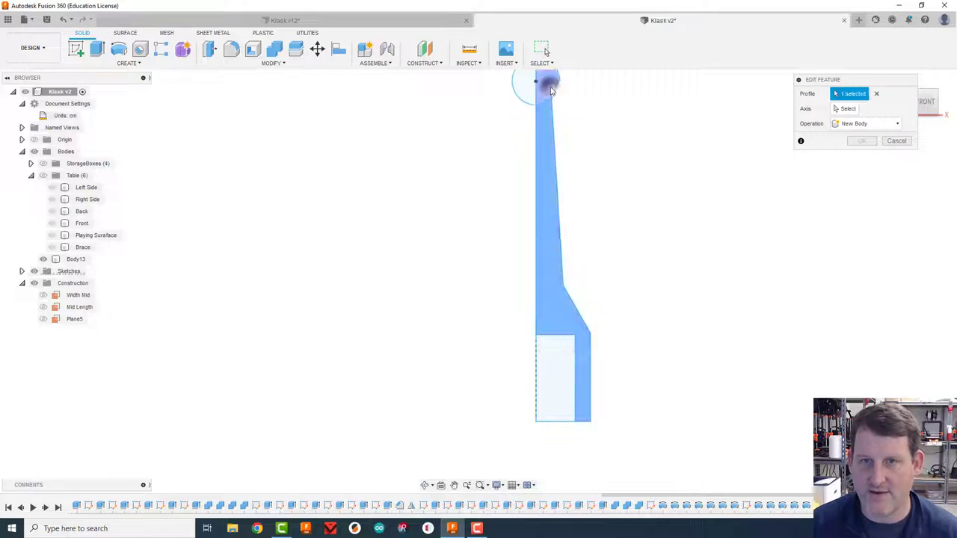
{"action": "left_click", "coordinate": [550, 83]}
{"action": "scroll", "coordinate": [794, 219], "scroll_direction": "down", "scroll_amount": 2}
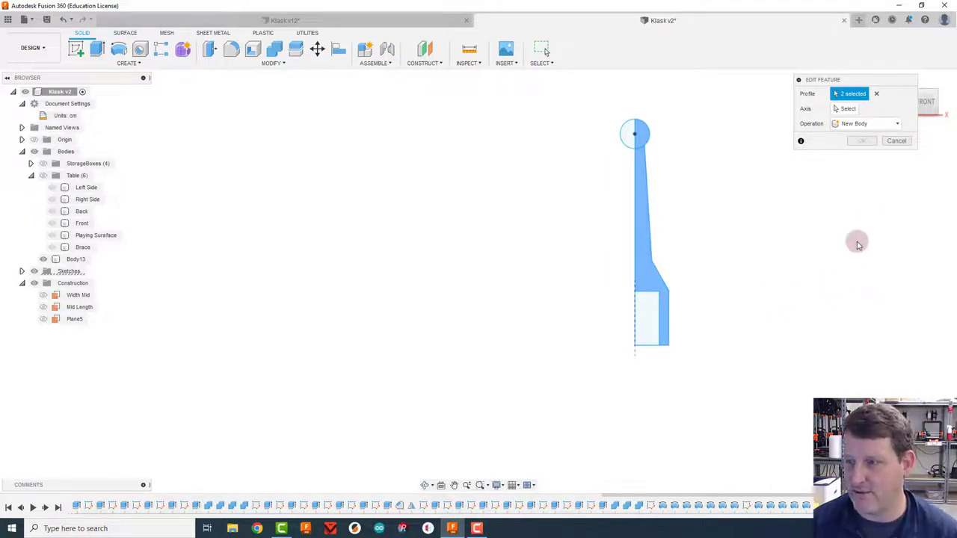
{"action": "left_click", "coordinate": [848, 111]}
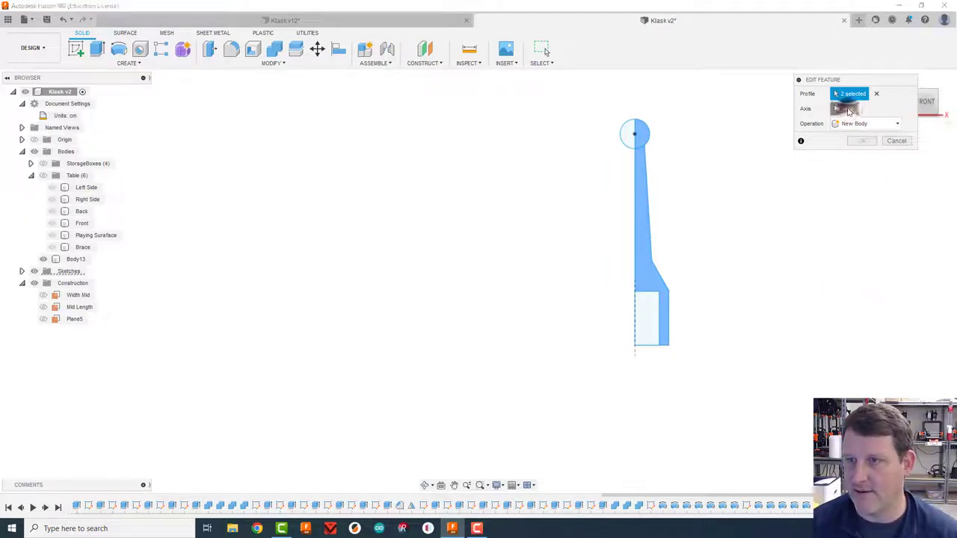
{"action": "left_click", "coordinate": [633, 310]}
{"action": "left_click", "coordinate": [861, 185]}
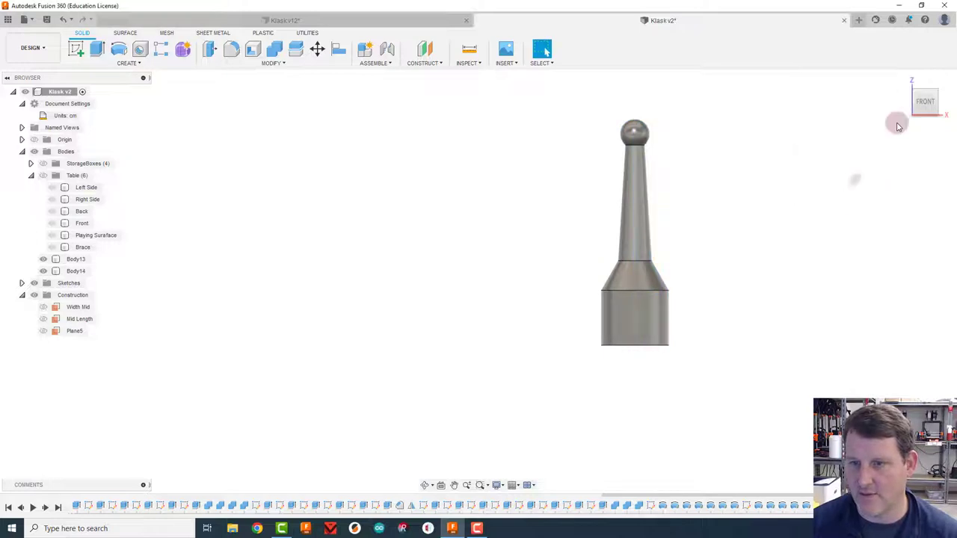
- Reopen the profile sketch, draw an about 0.8 cm slanted line from the rectangle's upper outer corner to the centre line, and finish the sketch
{"action": "left_click_drag", "start_coordinate": [925, 101], "coordinate": [926, 87]}
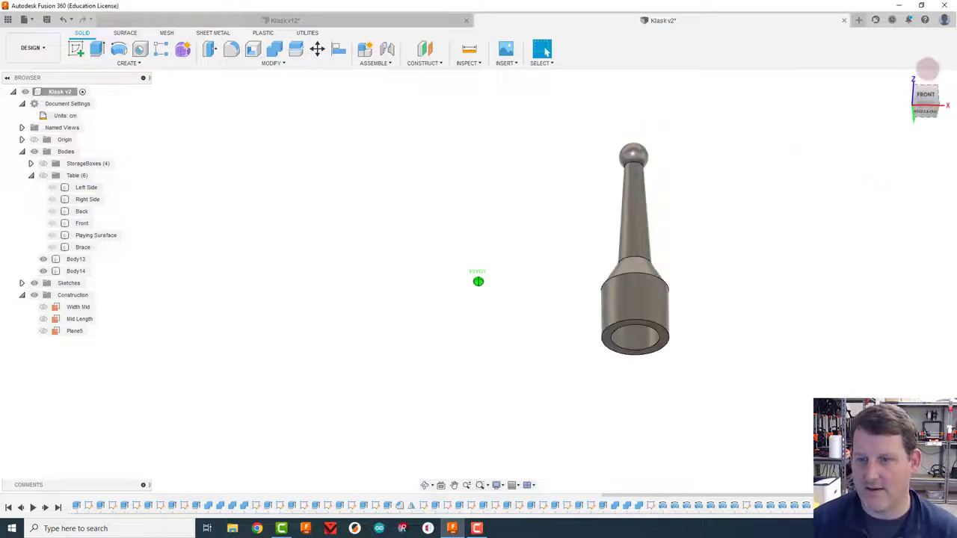
{"action": "left_click", "coordinate": [928, 69]}
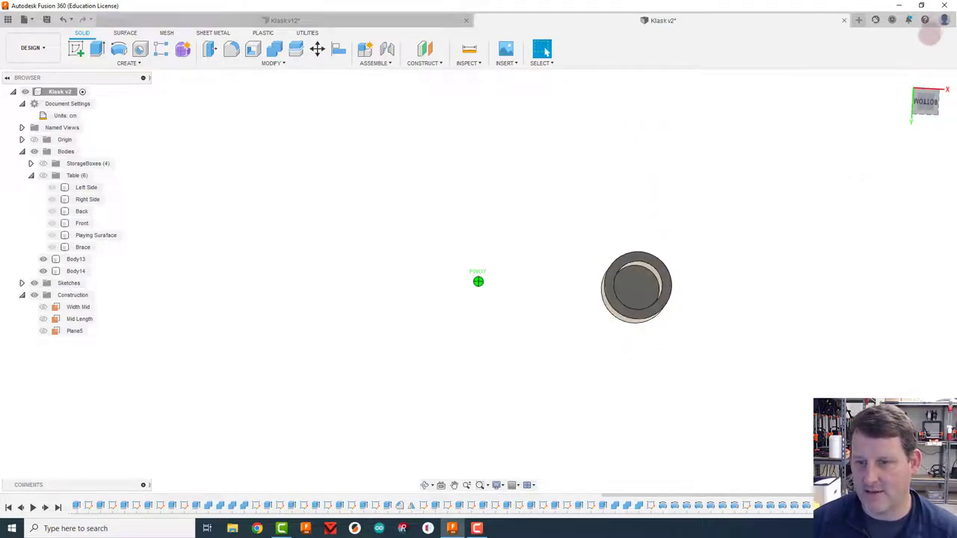
{"action": "left_click_drag", "start_coordinate": [930, 34], "coordinate": [937, 107]}
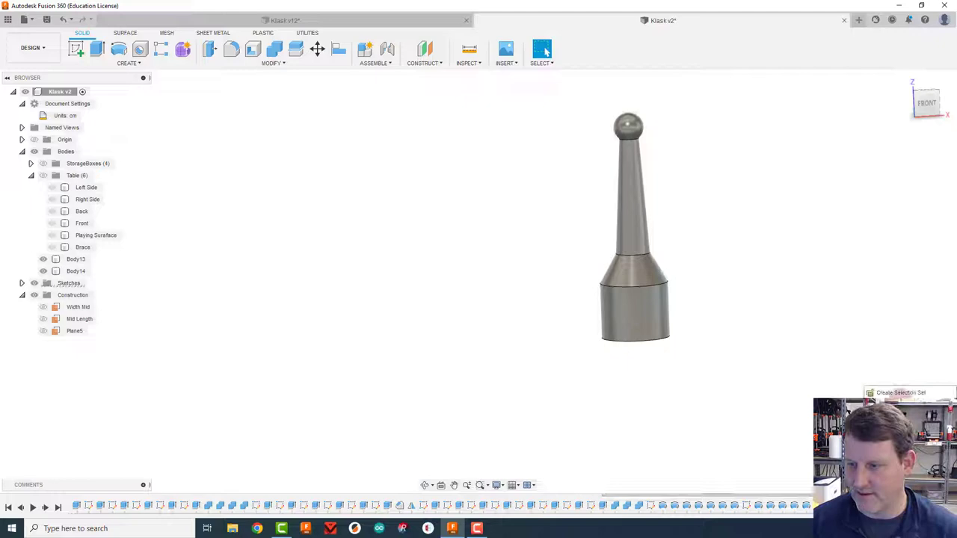
{"action": "left_click", "coordinate": [902, 404]}
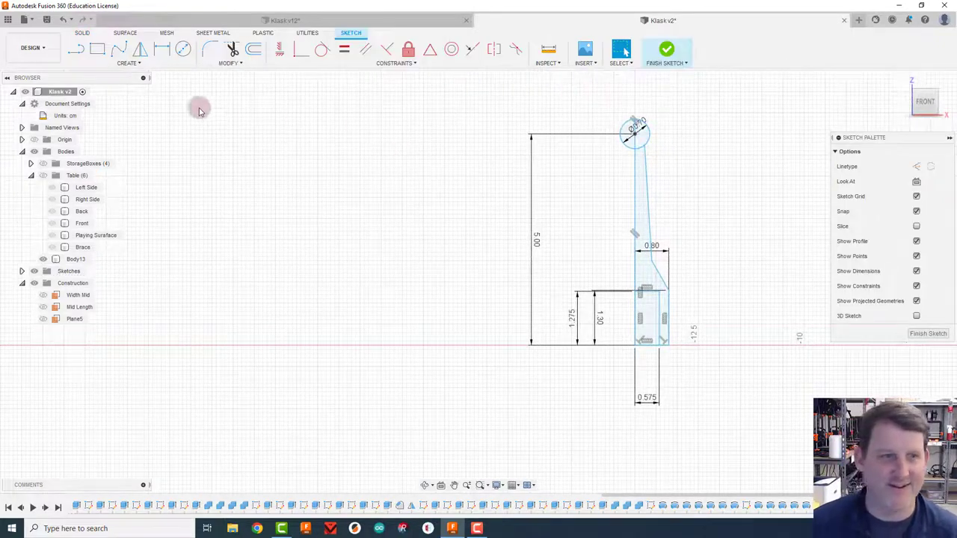
{"action": "left_click", "coordinate": [75, 48]}
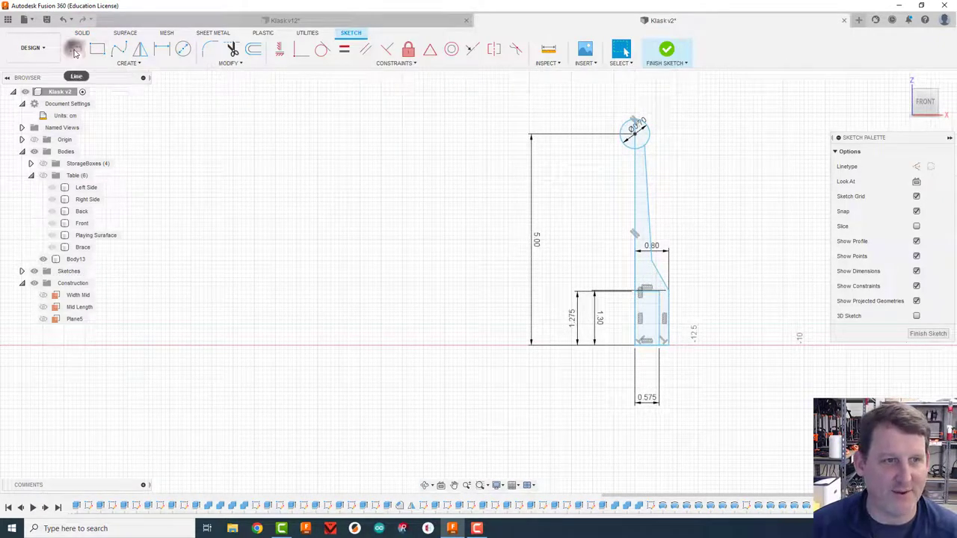
{"action": "left_click", "coordinate": [657, 293]}
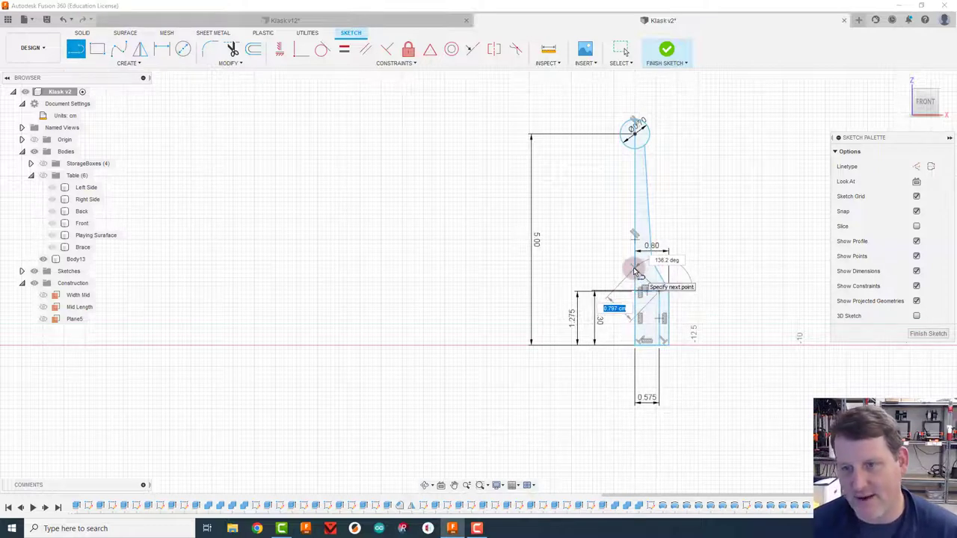
{"action": "left_click", "coordinate": [634, 270]}
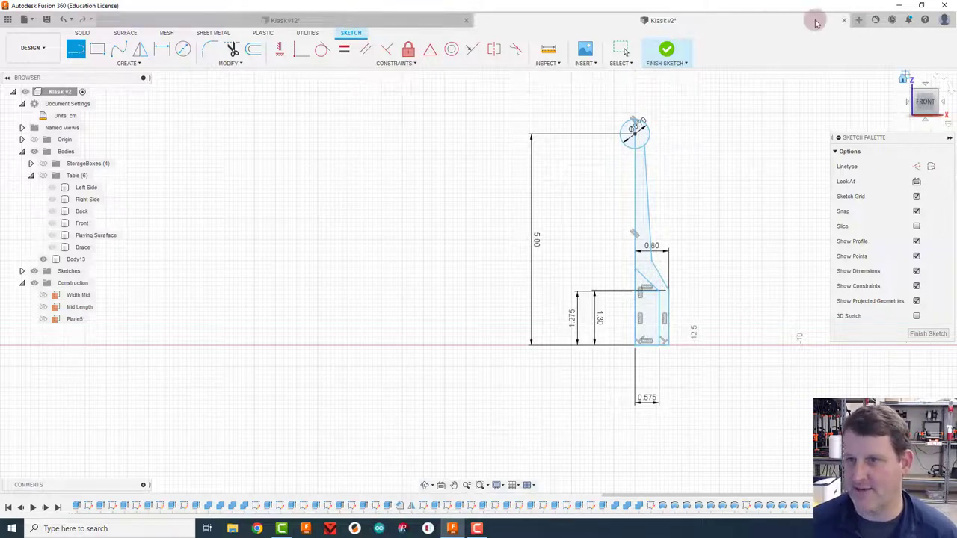
{"action": "left_click", "coordinate": [667, 50]}
{"action": "left_click", "coordinate": [800, 460]}
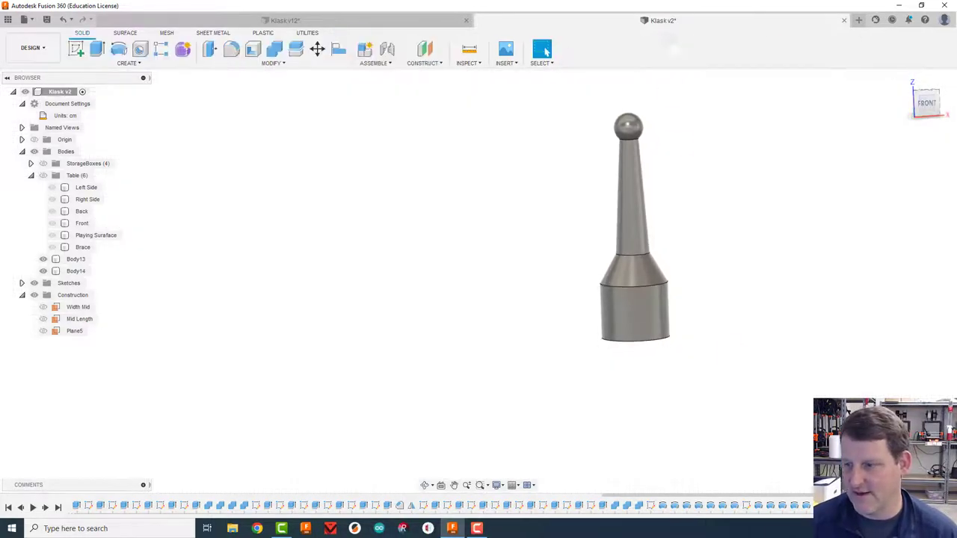
- Edit the paddle's revolve to use the outline outside the rectangle and cone triangle plus the half circle, around the vertical centre line
{"action": "left_click", "coordinate": [76, 271]}
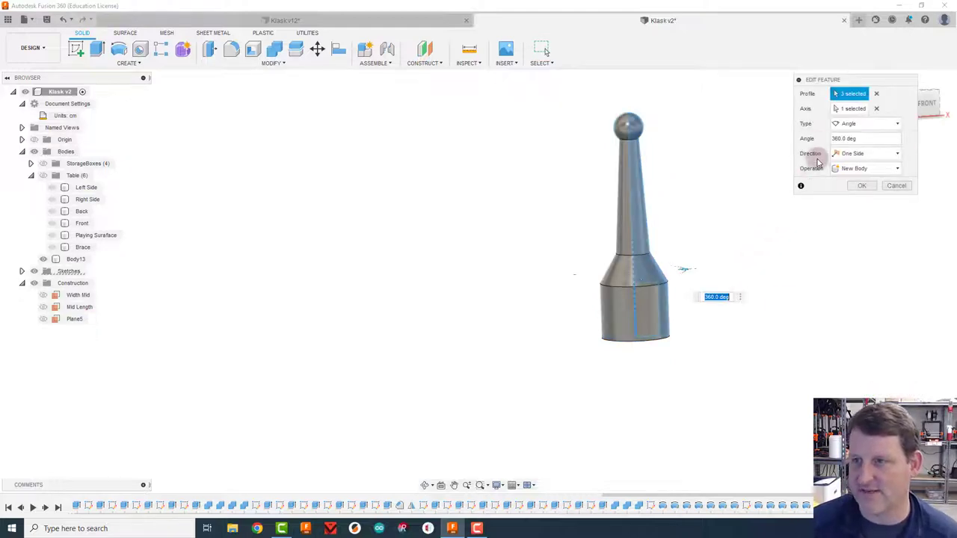
{"action": "left_click", "coordinate": [849, 111]}
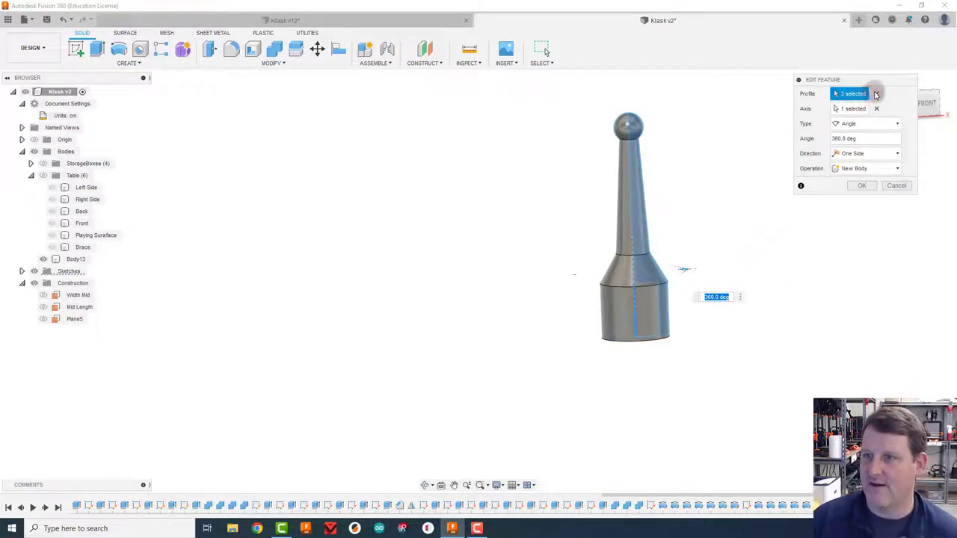
{"action": "left_click", "coordinate": [877, 94]}
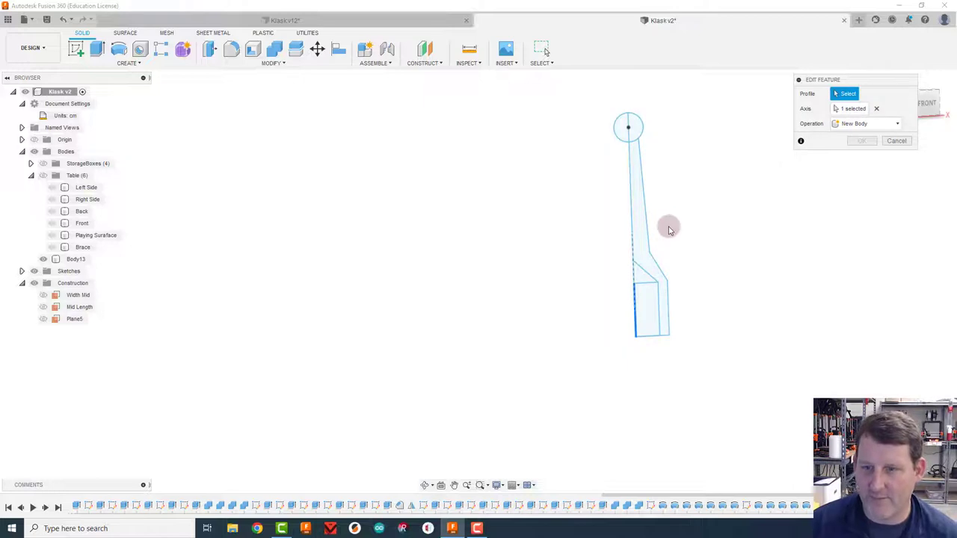
{"action": "left_click", "coordinate": [638, 231]}
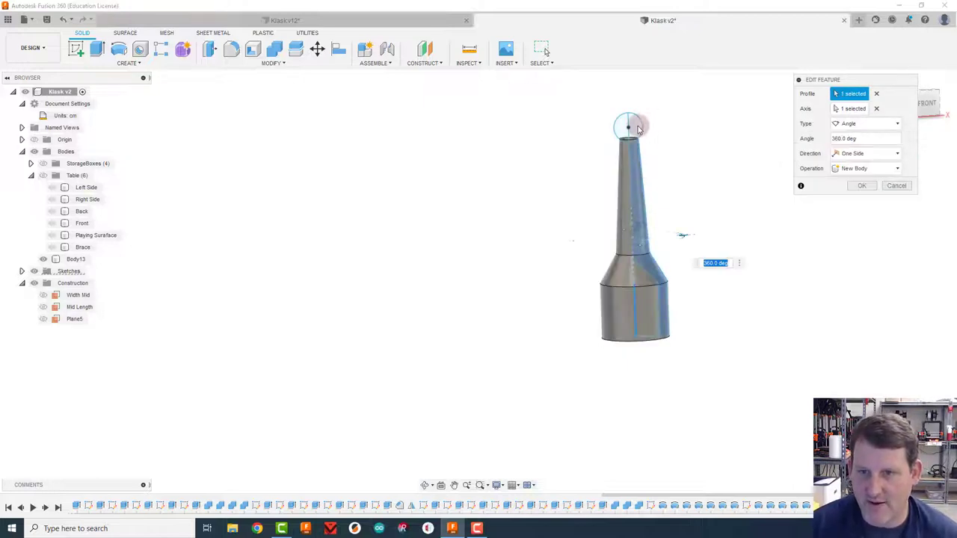
{"action": "left_click", "coordinate": [639, 129]}
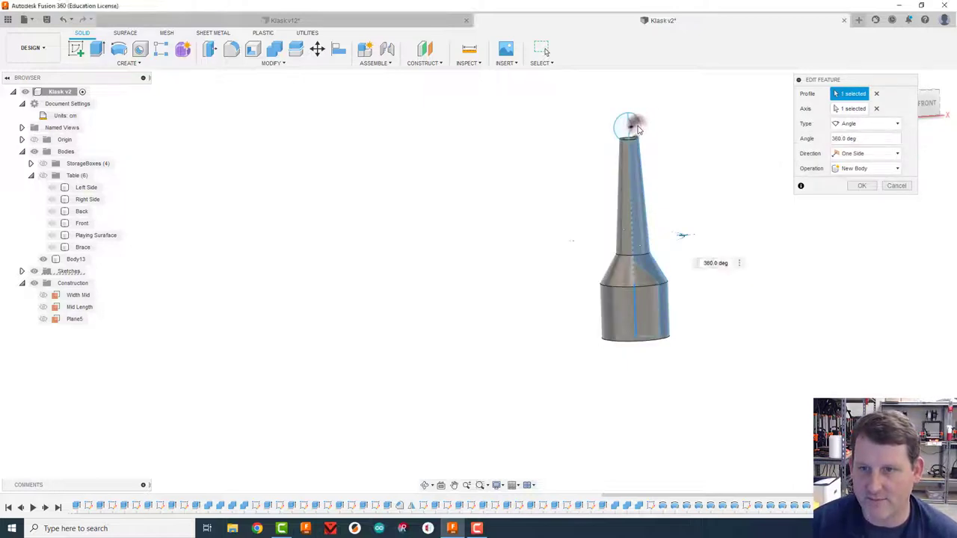
{"action": "left_click", "coordinate": [878, 108]}
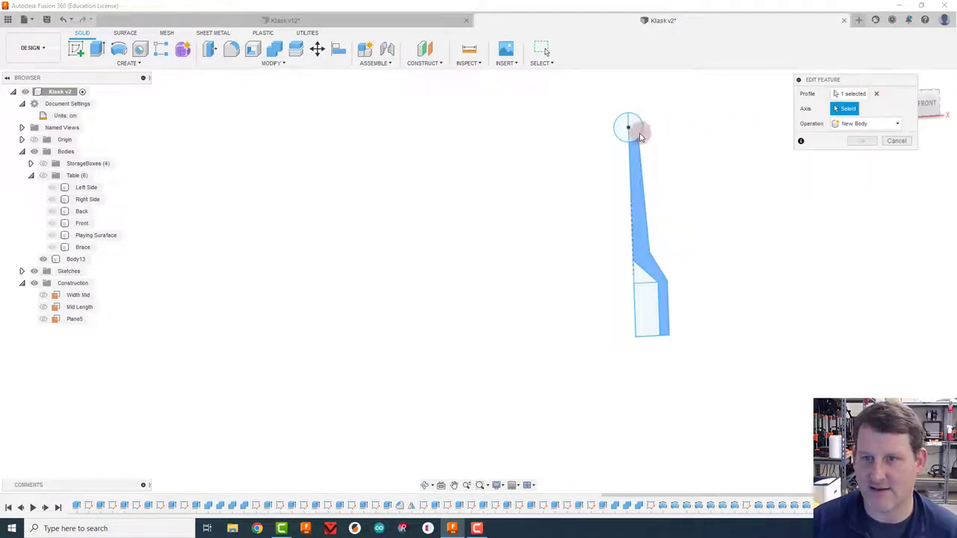
{"action": "left_click", "coordinate": [839, 94]}
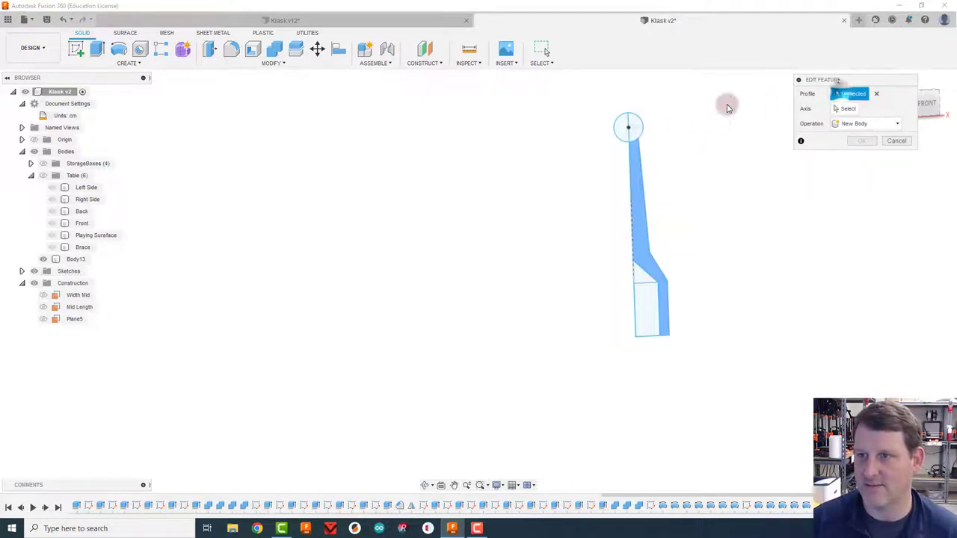
{"action": "left_click", "coordinate": [636, 127]}
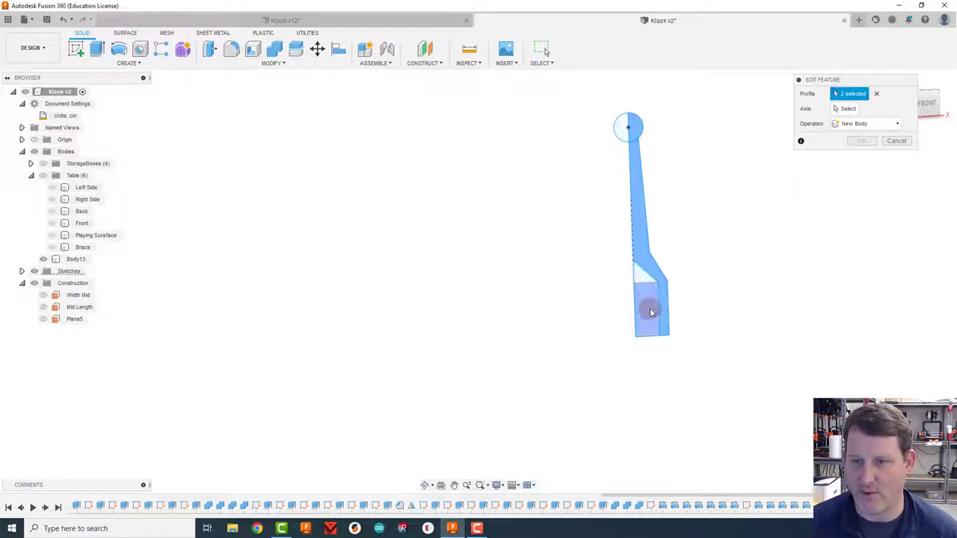
{"action": "left_click", "coordinate": [845, 108]}
{"action": "left_click", "coordinate": [632, 279]}
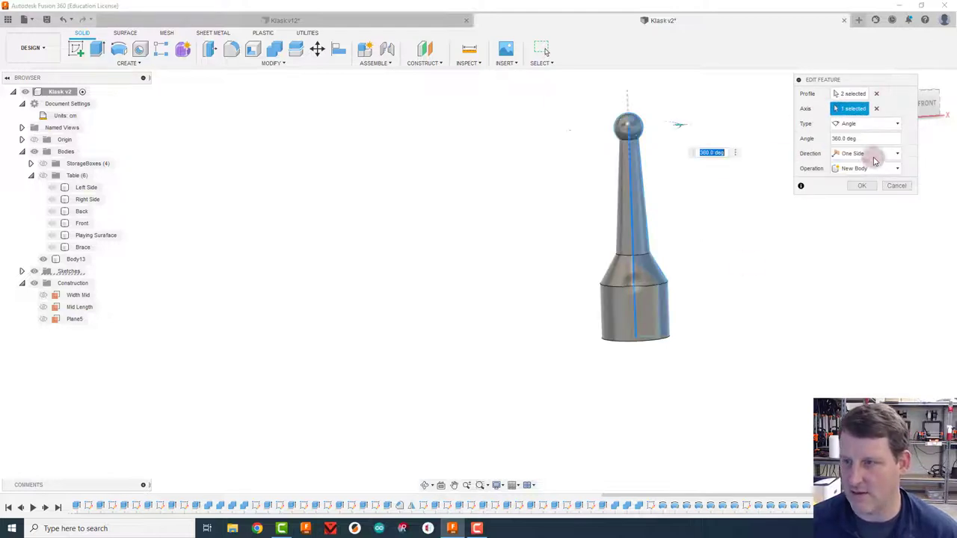
{"action": "left_click", "coordinate": [858, 188]}
{"action": "left_click", "coordinate": [927, 103]}
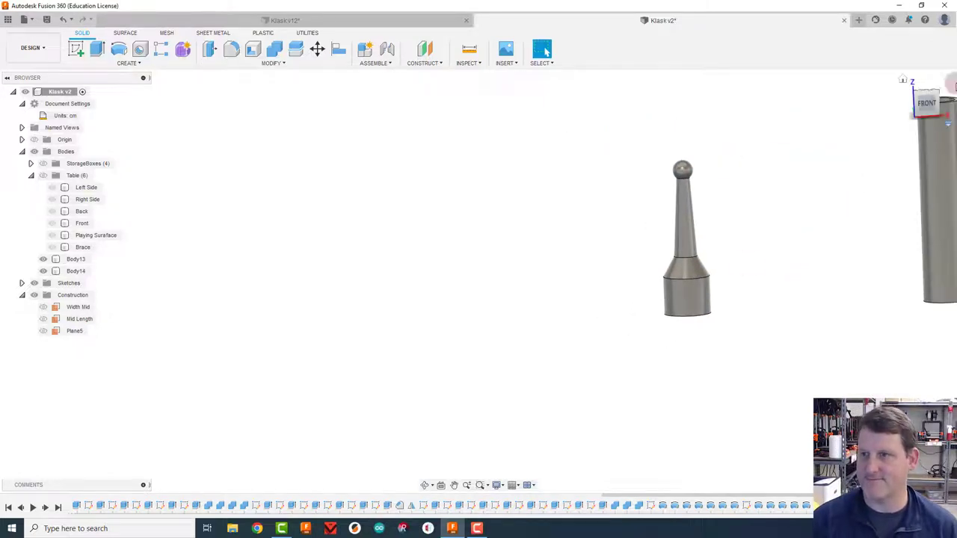
{"action": "mouse_move", "coordinate": [925, 105]}
{"action": "left_mouse_down"}
{"action": "mouse_move", "coordinate": [925, 25]}
{"action": "mouse_move", "coordinate": [892, 30]}
{"action": "mouse_move", "coordinate": [947, 62]}
{"action": "mouse_move", "coordinate": [950, 90]}
{"action": "left_mouse_up"}
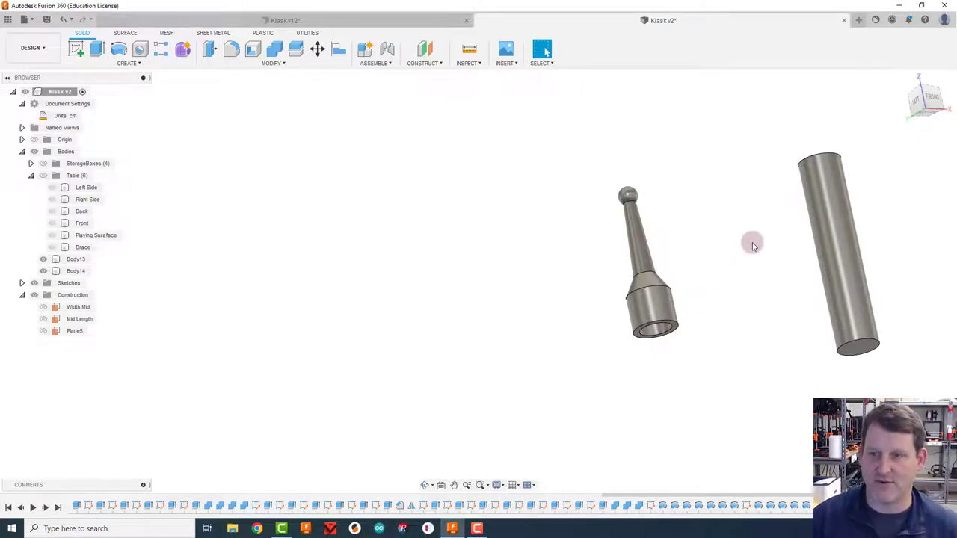
{"action": "middle_click_drag", "start_coordinate": [908, 104], "coordinate": [901, 106], "text": "shift"}
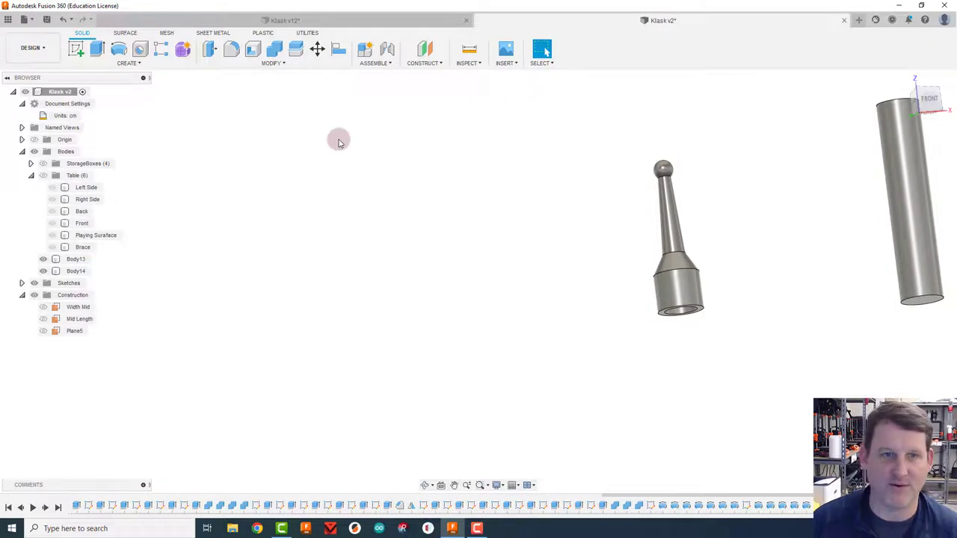
- Switch to the Klask v12 design, show Body32 and examine the round disc part beside the paddle and handle
{"action": "left_click", "coordinate": [286, 20]}
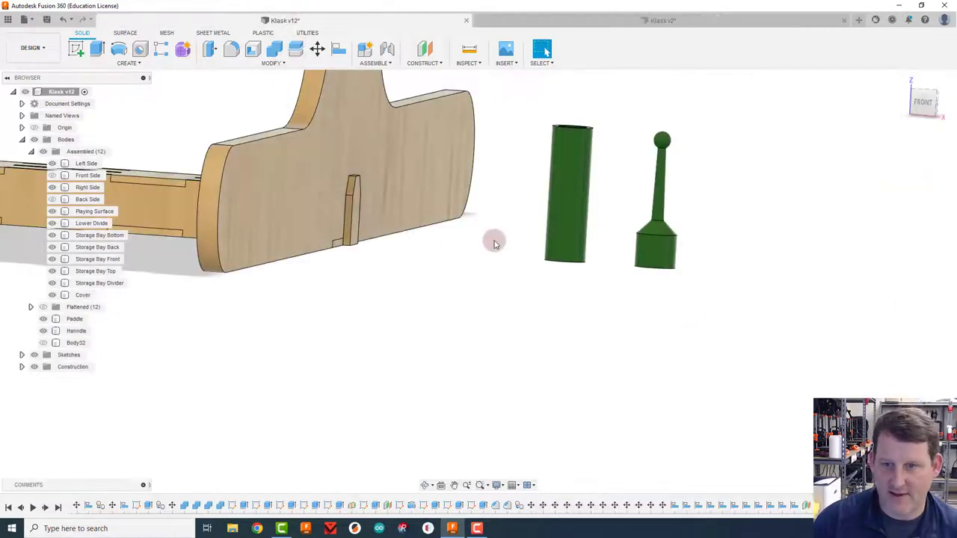
{"action": "left_click", "coordinate": [43, 331]}
{"action": "left_click", "coordinate": [43, 343]}
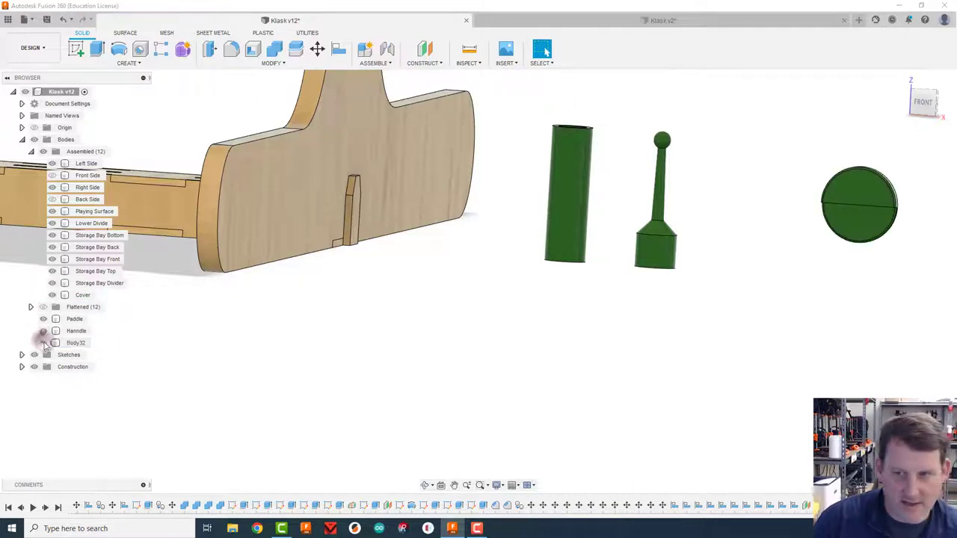
{"action": "left_click_drag", "start_coordinate": [905, 105], "coordinate": [842, 145]}
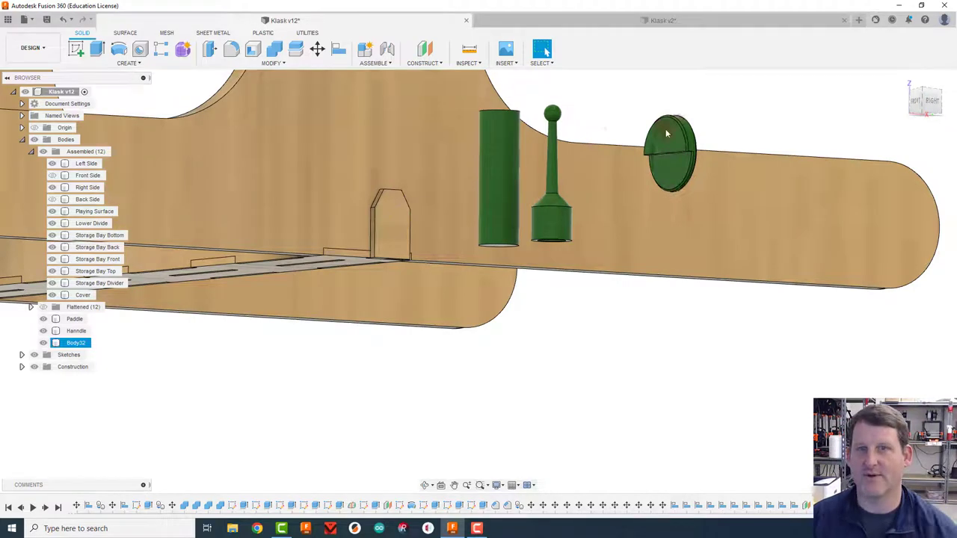
{"action": "left_click", "coordinate": [541, 85]}
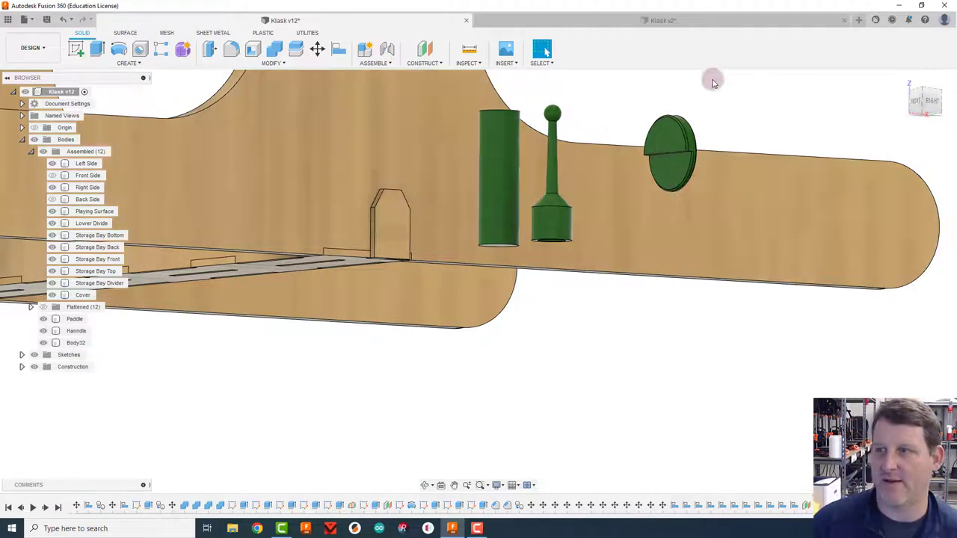
- Return to the Klask v2 design and start a new sketch on the front XZ origin plane
{"action": "left_click", "coordinate": [573, 19]}
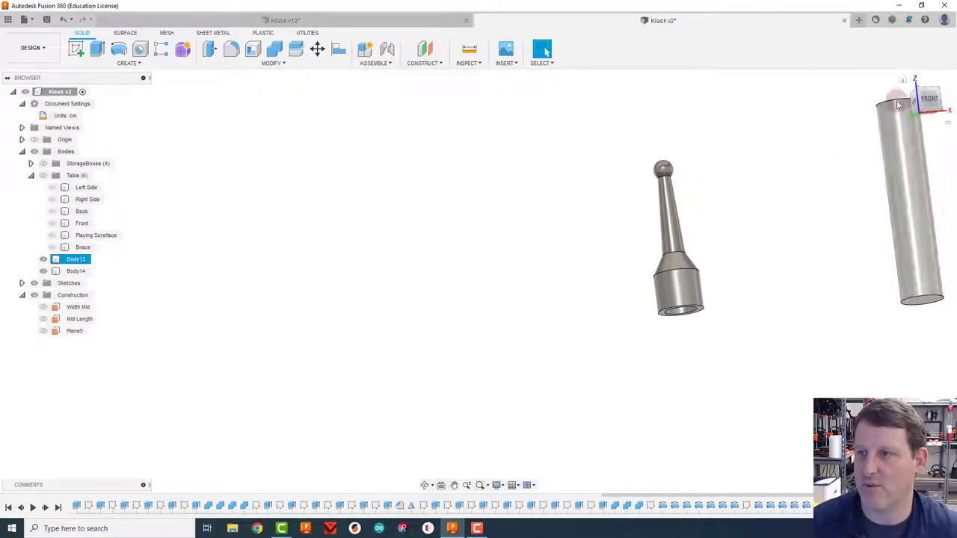
{"action": "left_click", "coordinate": [902, 81]}
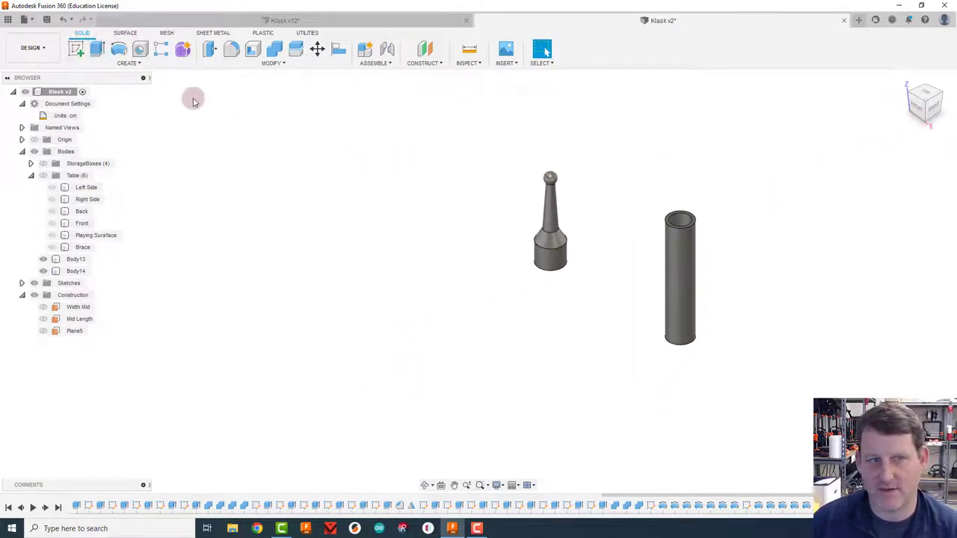
{"action": "left_click", "coordinate": [77, 50]}
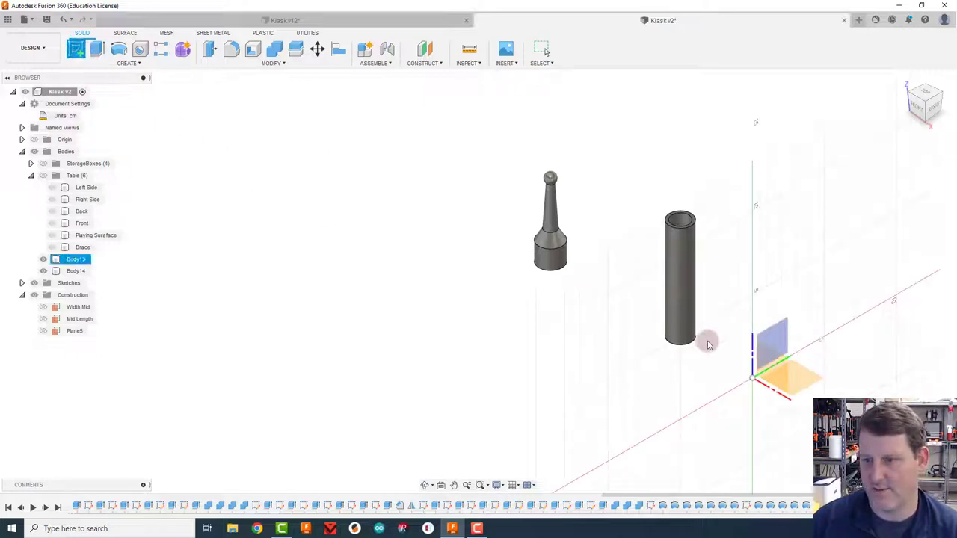
{"action": "left_click", "coordinate": [774, 367]}
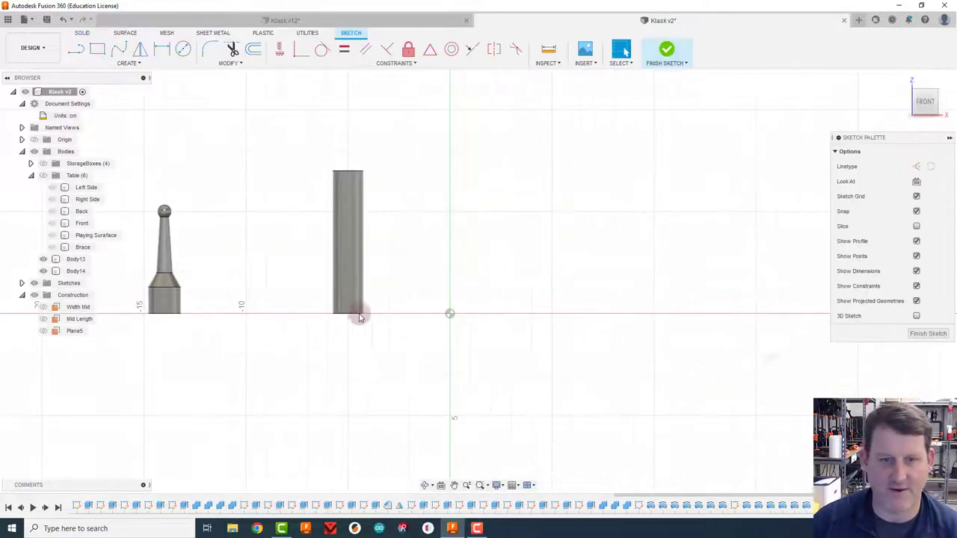
{"action": "mouse_move", "coordinate": [302, 347]}
{"action": "middle_mouse_down"}
{"action": "mouse_move", "coordinate": [681, 349]}
{"action": "mouse_move", "coordinate": [744, 360]}
{"action": "middle_mouse_up"}
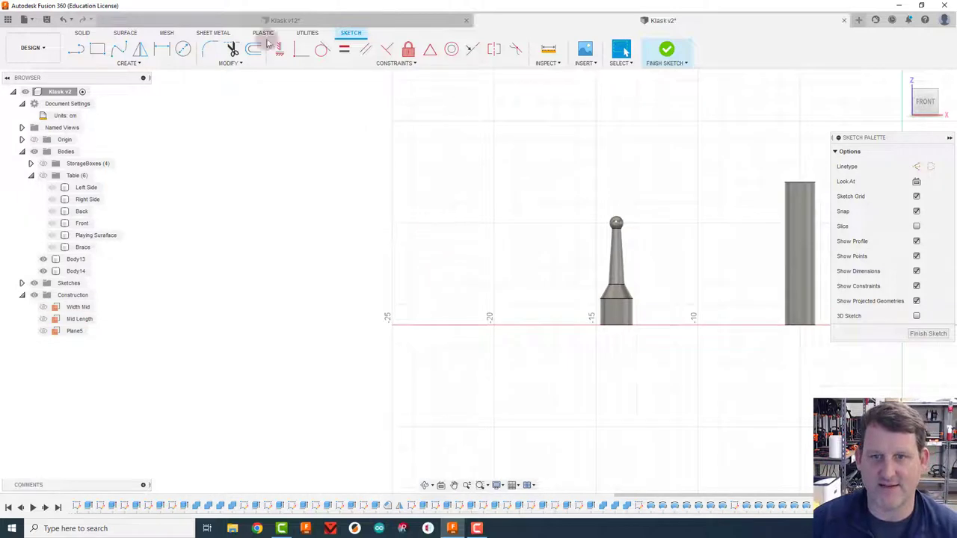
{"action": "left_click", "coordinate": [183, 48]}
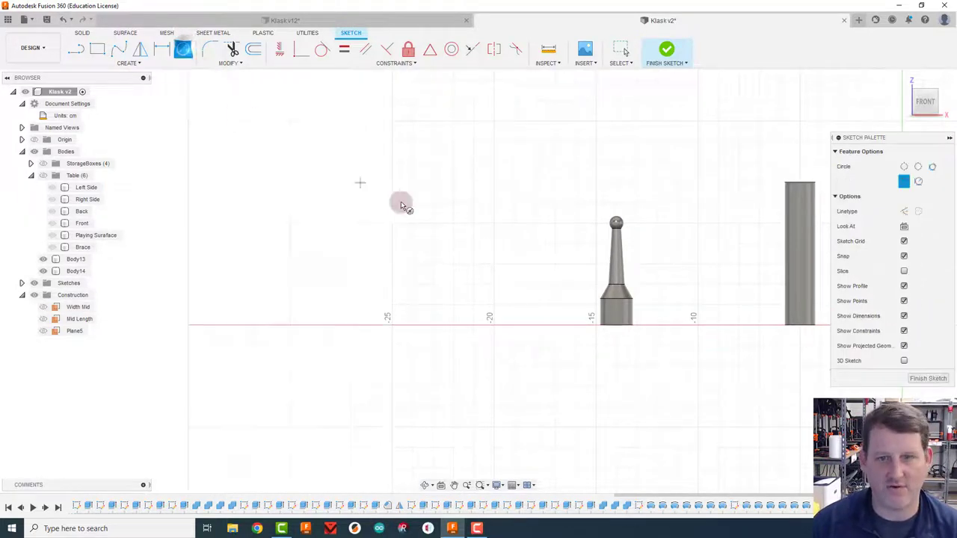
{"action": "left_click", "coordinate": [493, 265]}
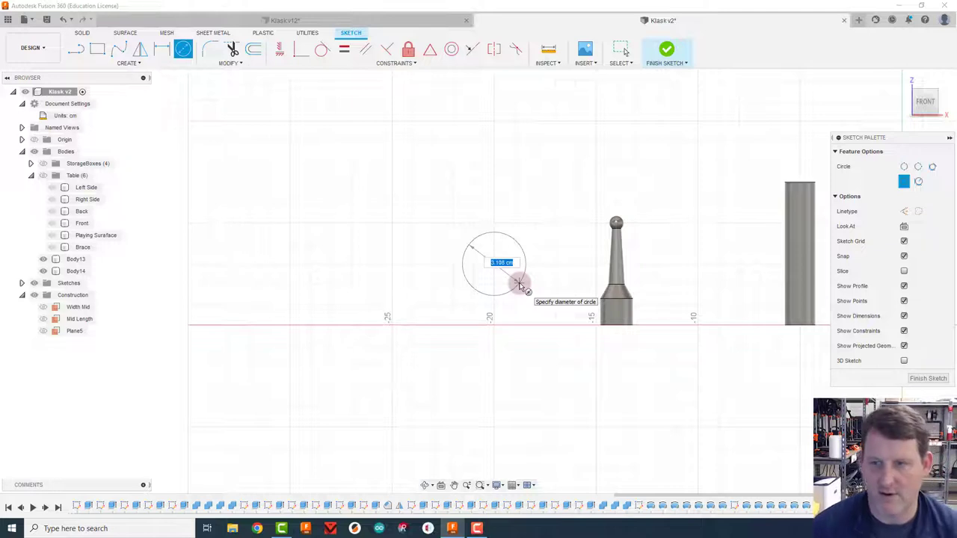
{"action": "key", "text": "Escape"}
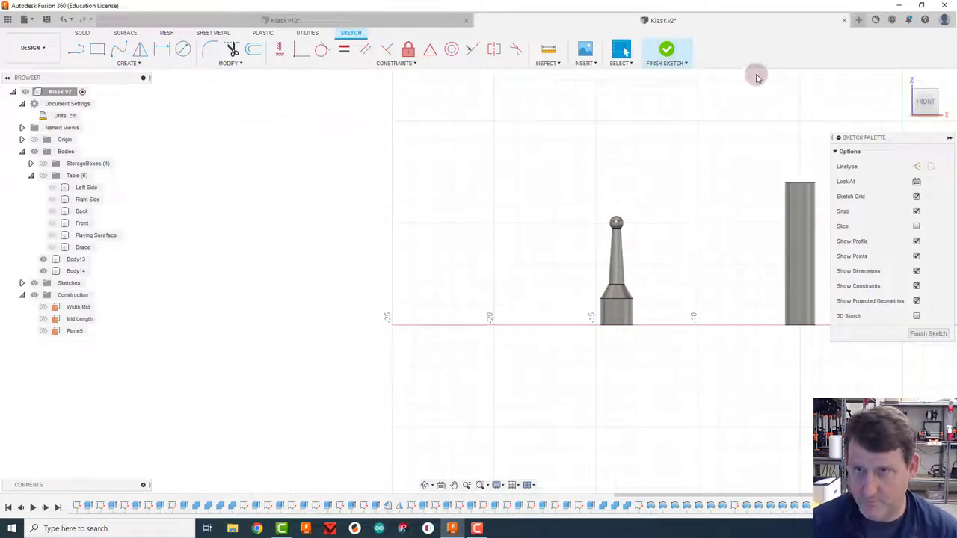
- Show the Table bodies alongside the paddle and handle
{"action": "left_click_drag", "start_coordinate": [906, 101], "coordinate": [892, 111]}
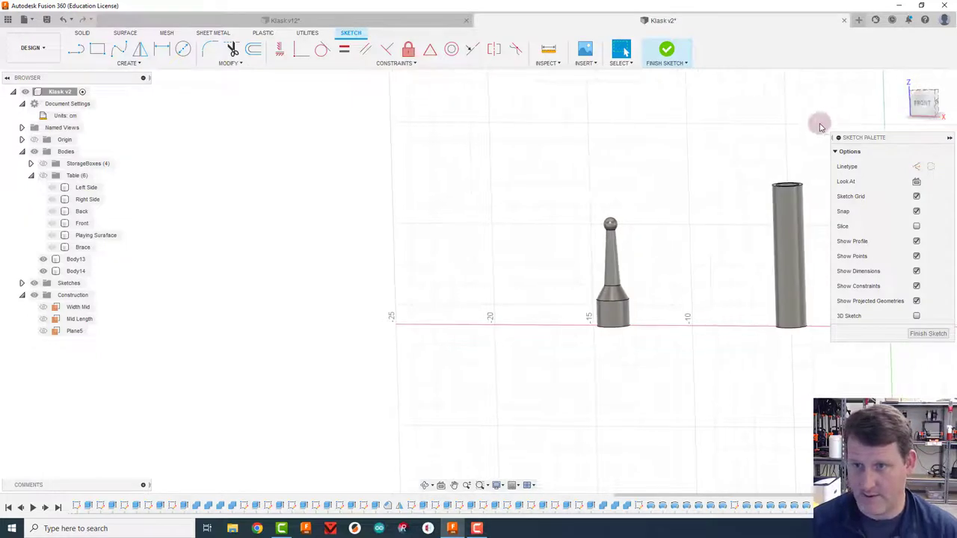
{"action": "scroll", "coordinate": [697, 199], "scroll_direction": "down", "scroll_amount": 3}
{"action": "scroll", "coordinate": [696, 199], "scroll_direction": "down", "scroll_amount": 5}
{"action": "scroll", "coordinate": [795, 247], "scroll_direction": "down", "scroll_amount": 1}
{"action": "middle_click_drag", "start_coordinate": [451, 293], "coordinate": [297, 305]}
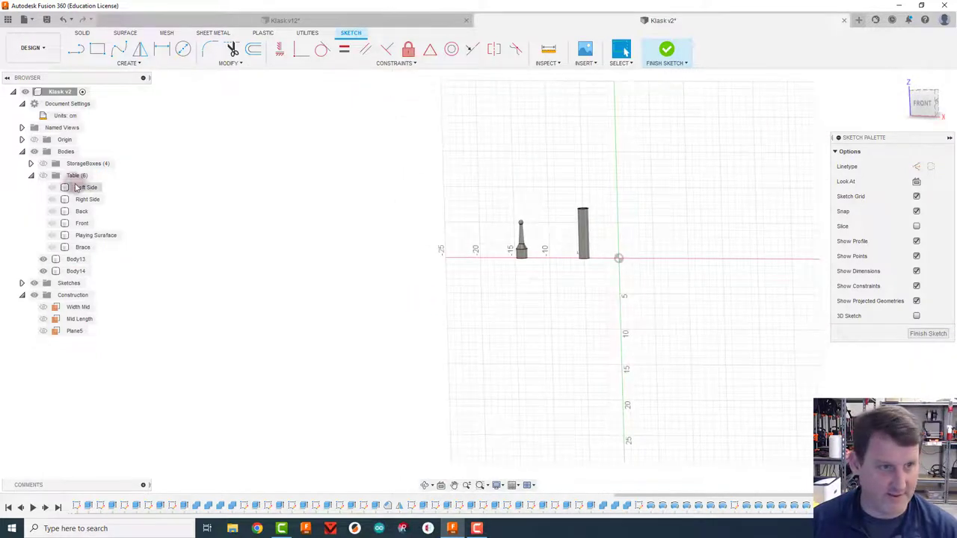
{"action": "left_click", "coordinate": [42, 175]}
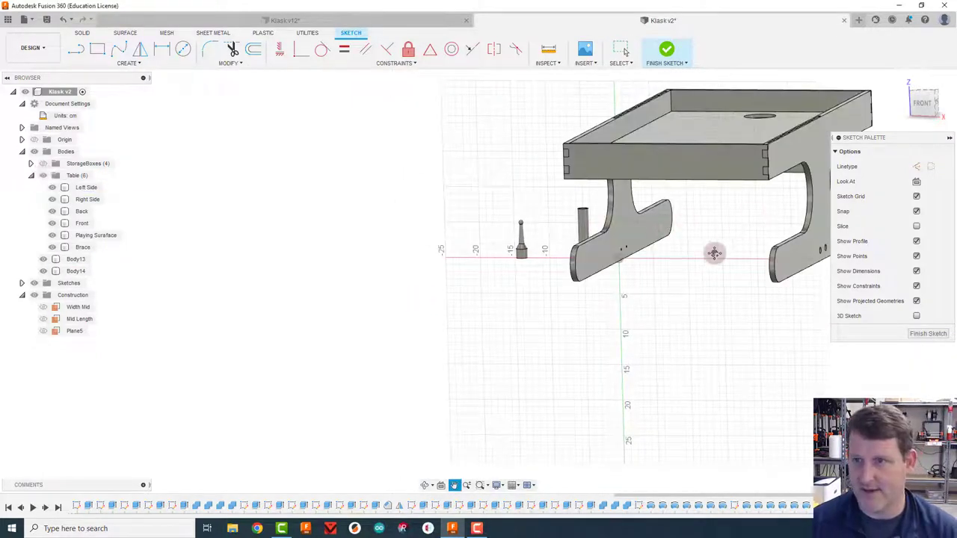
{"action": "scroll", "coordinate": [750, 228], "scroll_direction": "up", "scroll_amount": 6}
{"action": "middle_click_drag", "start_coordinate": [735, 191], "coordinate": [778, 206], "text": "shift"}
{"action": "left_click_drag", "start_coordinate": [923, 111], "coordinate": [850, 146]}
{"action": "middle_click_drag", "start_coordinate": [769, 306], "coordinate": [755, 178]}
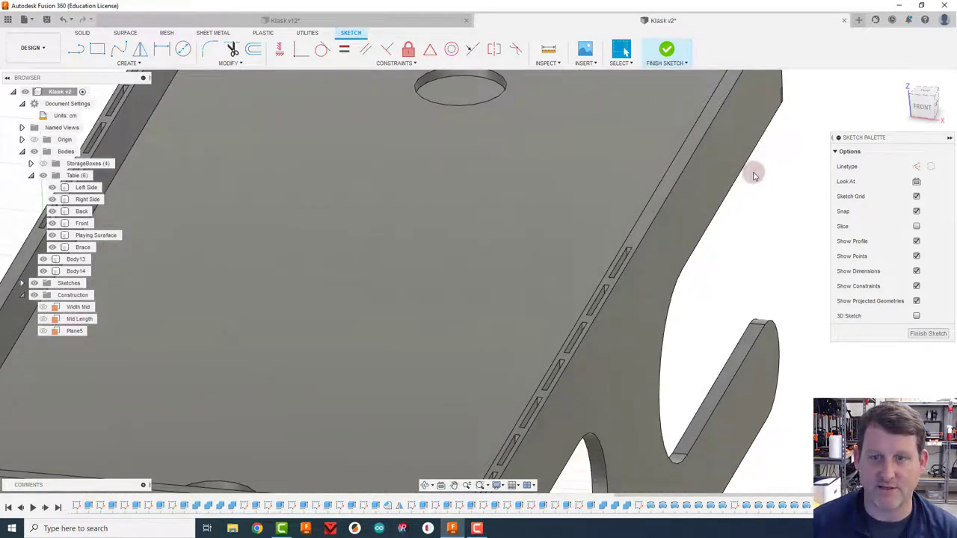
- Measure the length of the rearmost slot in the top edge of the table's Right Side
{"action": "left_click", "coordinate": [548, 49]}
{"action": "scroll", "coordinate": [636, 243], "scroll_direction": "up", "scroll_amount": 8}
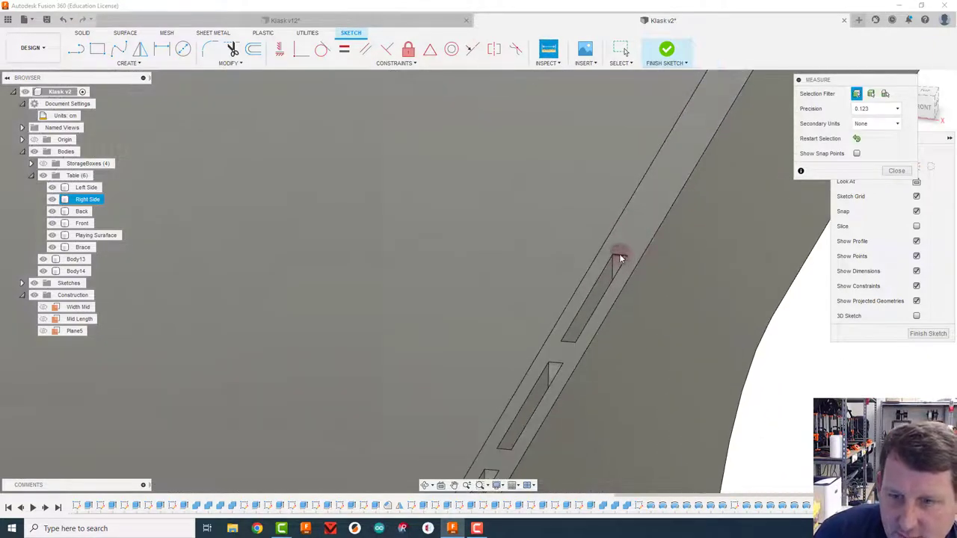
{"action": "left_click", "coordinate": [619, 258]}
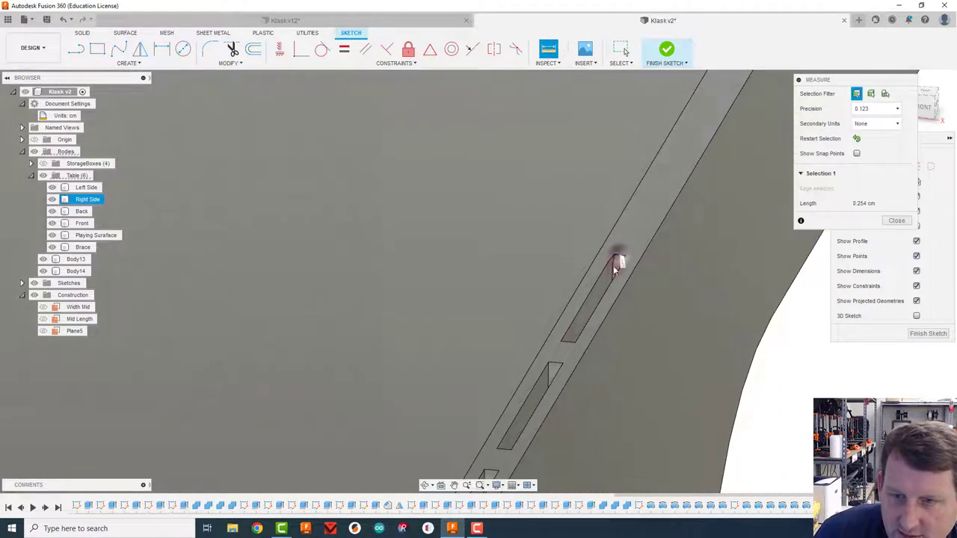
{"action": "left_click", "coordinate": [567, 343]}
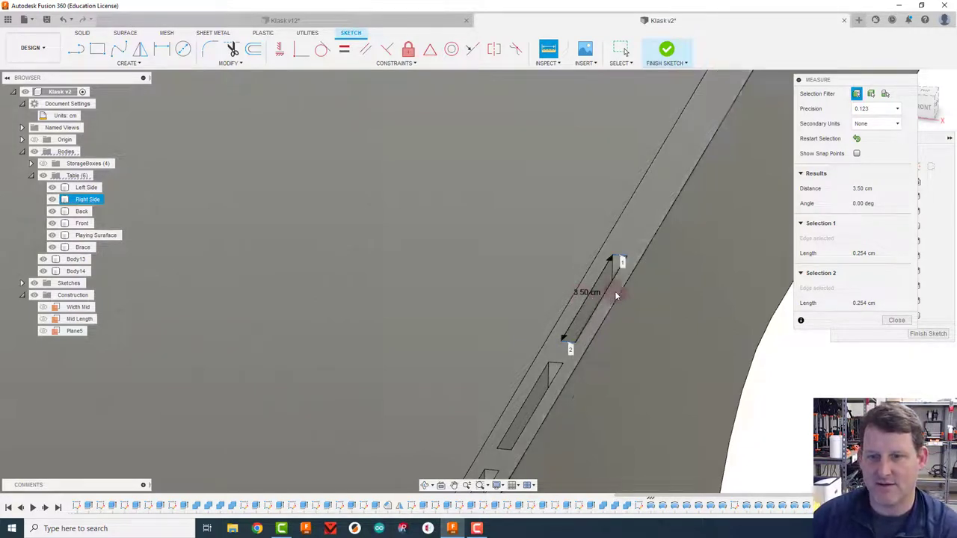
{"action": "left_click", "coordinate": [896, 320]}
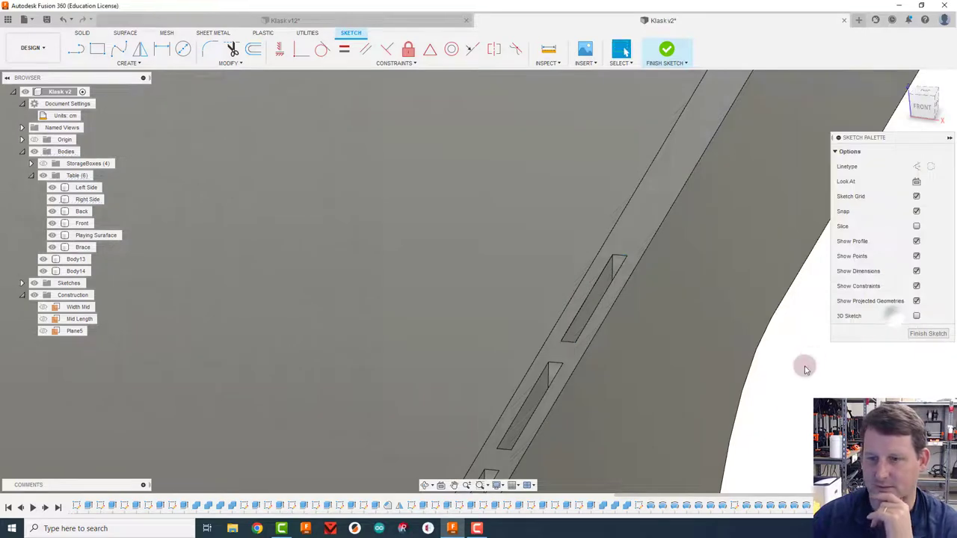
{"action": "scroll", "coordinate": [800, 370], "scroll_direction": "down", "scroll_amount": 10}
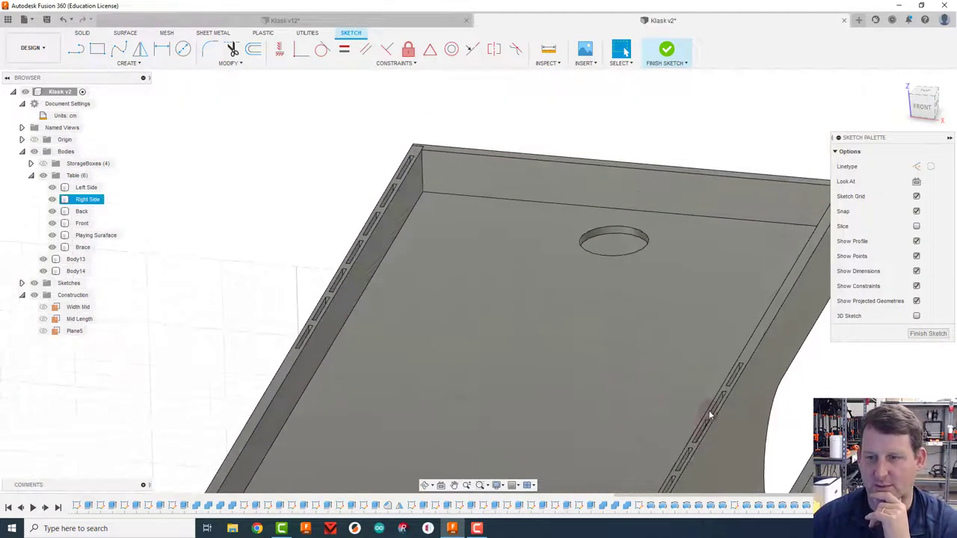
{"action": "middle_click_drag", "start_coordinate": [733, 281], "coordinate": [763, 122]}
{"action": "middle_click_drag", "start_coordinate": [232, 417], "coordinate": [241, 384], "text": "shift"}
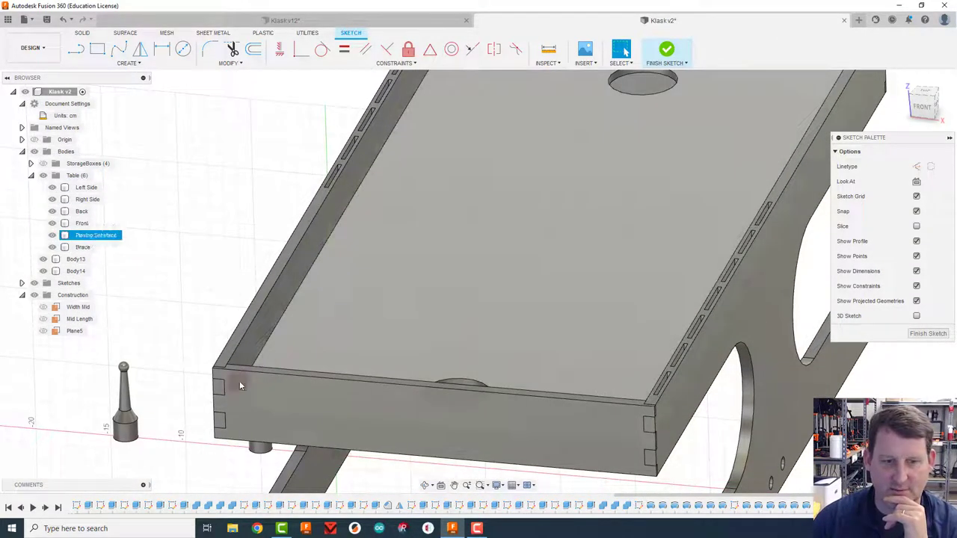
{"action": "middle_click_drag", "start_coordinate": [88, 434], "coordinate": [536, 244]}
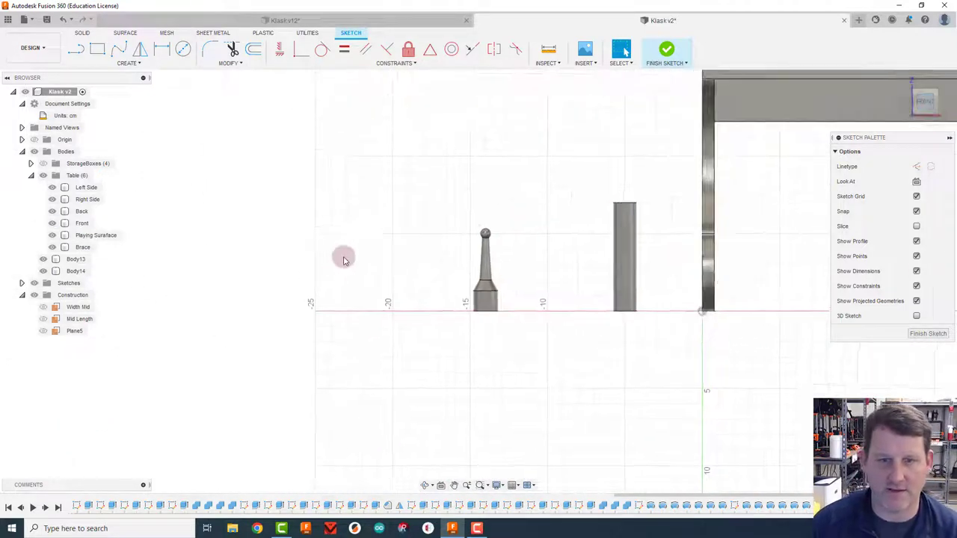
- Sketch a circle with a 3.3 cm diameter beside the handle on the front plane
{"action": "scroll", "coordinate": [358, 259], "scroll_direction": "up", "scroll_amount": 5}
{"action": "left_click", "coordinate": [184, 50]}
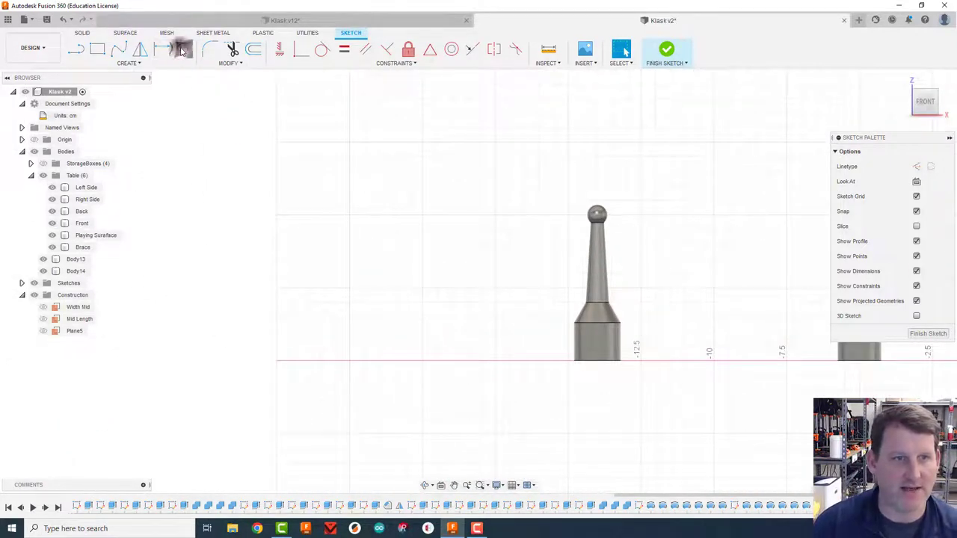
{"action": "left_click", "coordinate": [421, 289]}
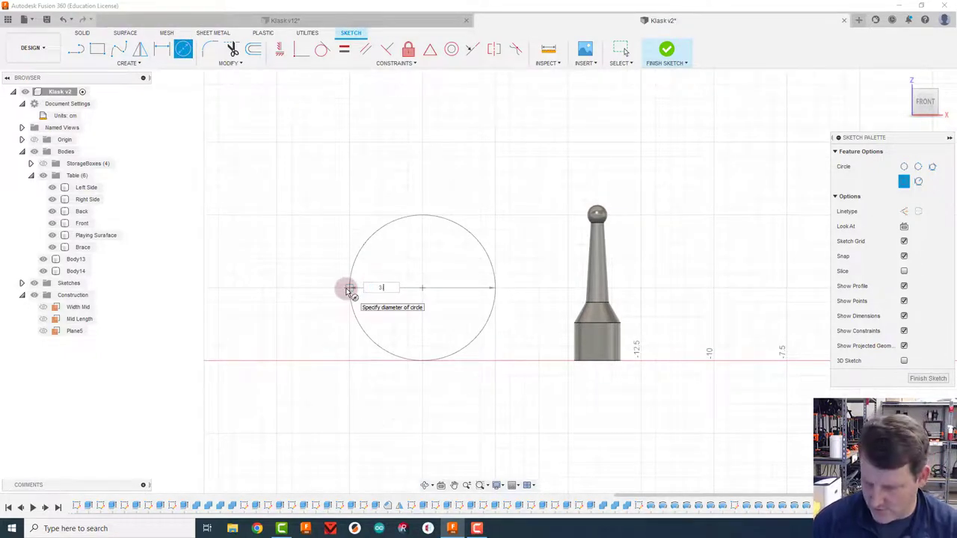
{"action": "key", "text": "Return"}
{"action": "key", "text": "Escape"}
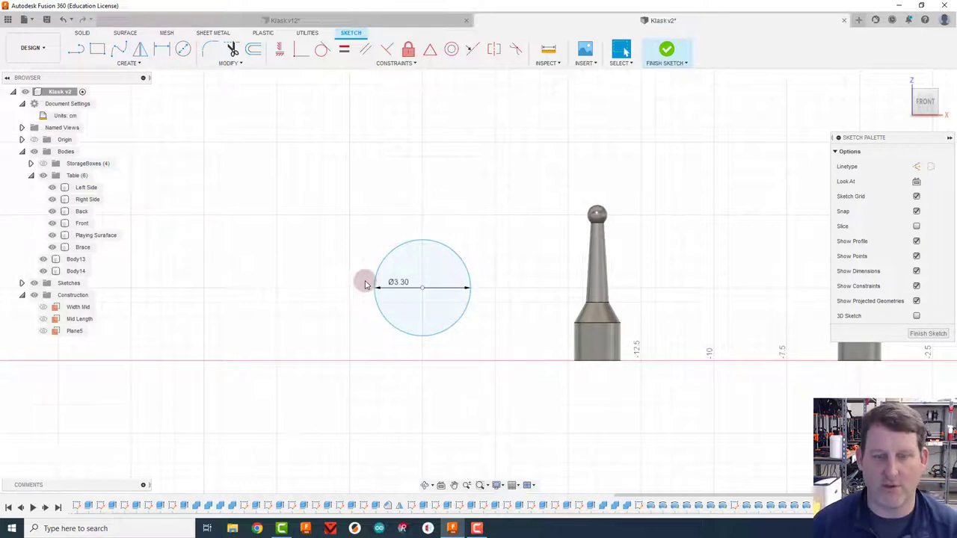
- Extrude the circle as a new body with the distance Thickness - 0.05 cm
{"action": "key", "text": "e"}
{"action": "left_click", "coordinate": [438, 274]}
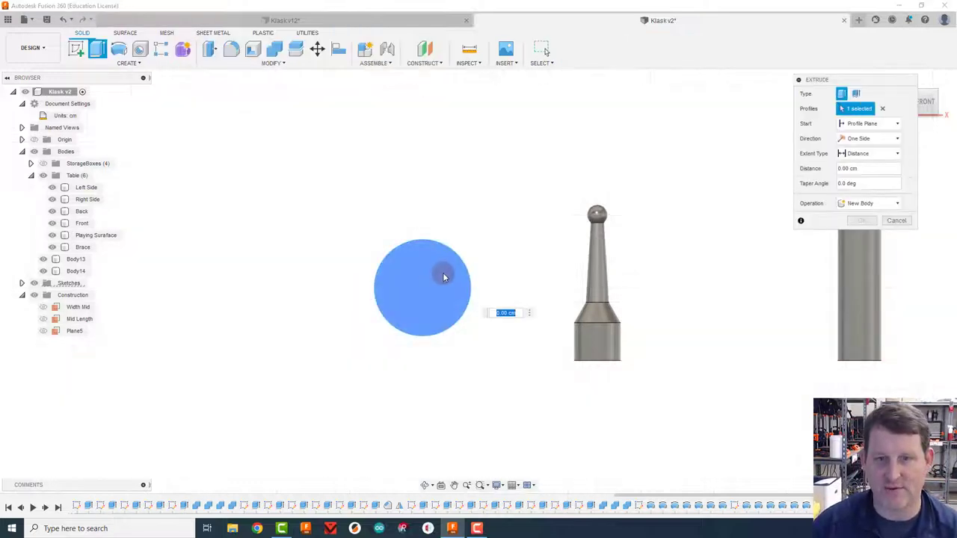
{"action": "left_click_drag", "start_coordinate": [447, 288], "coordinate": [428, 287]}
{"action": "left_click", "coordinate": [429, 290]}
{"action": "left_click", "coordinate": [447, 293]}
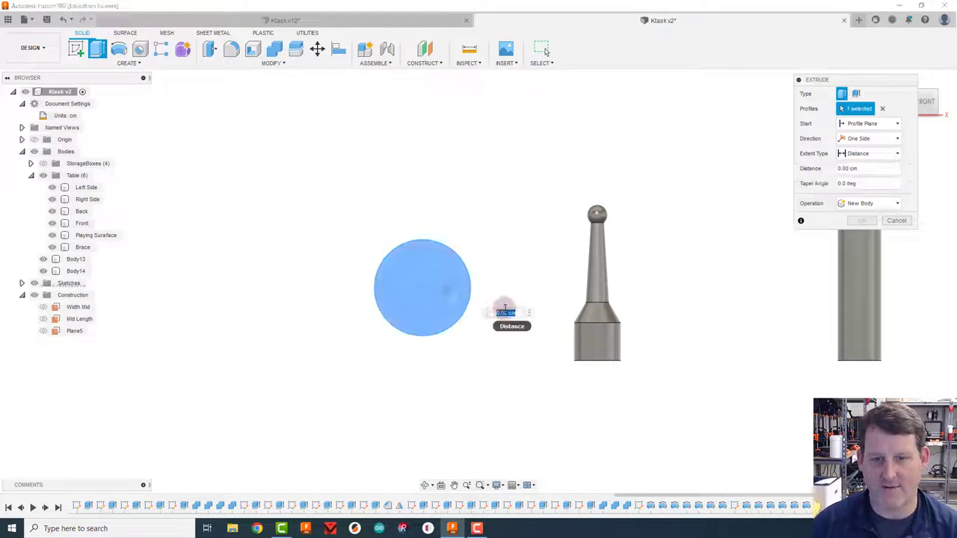
{"action": "type", "text": "th"}
{"action": "key", "text": "Return"}
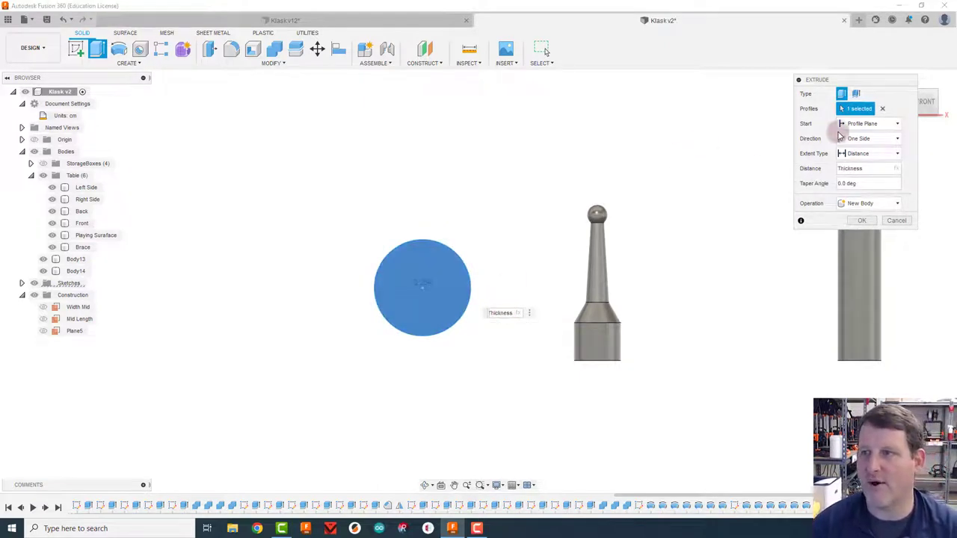
{"action": "mouse_move", "coordinate": [928, 102]}
{"action": "left_mouse_down"}
{"action": "mouse_move", "coordinate": [881, 98]}
{"action": "mouse_move", "coordinate": [897, 116]}
{"action": "left_mouse_up"}
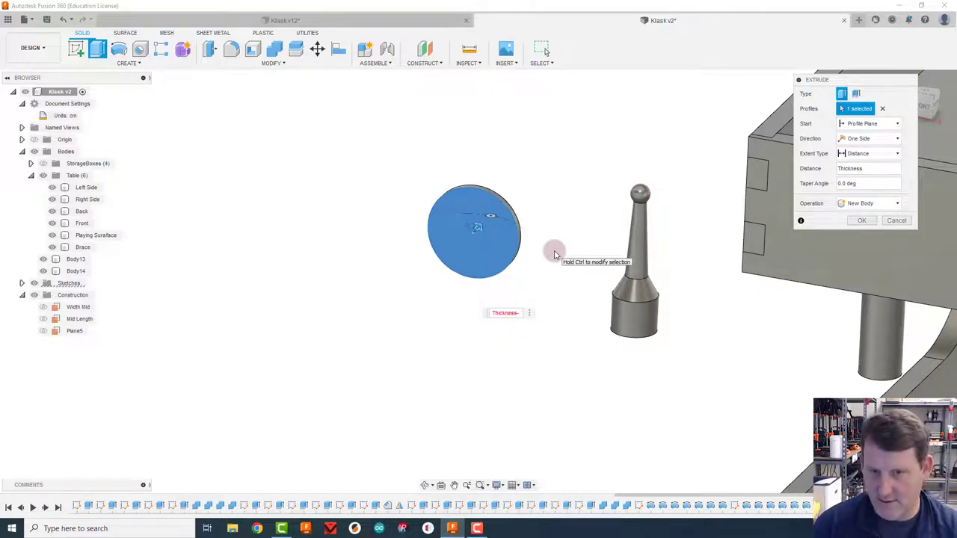
{"action": "left_click", "coordinate": [555, 255]}
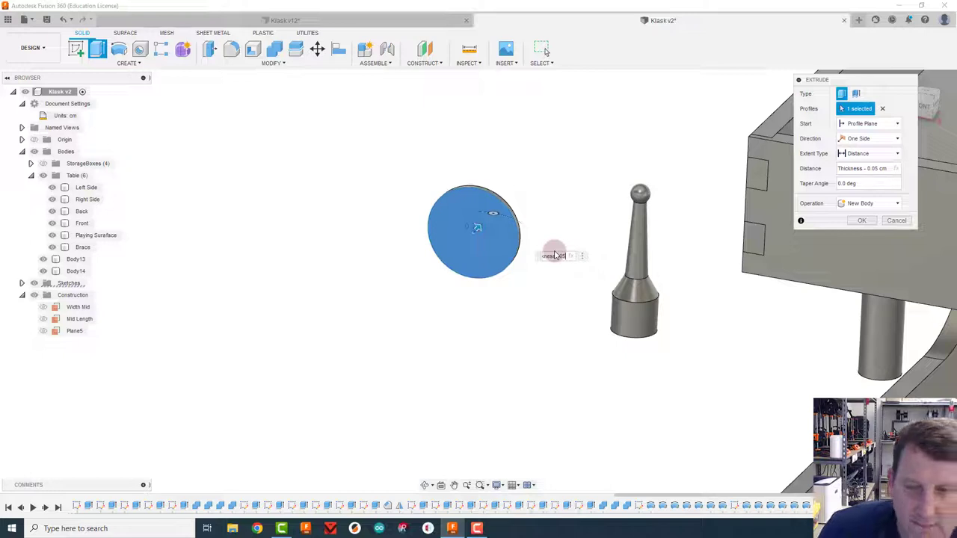
{"action": "key", "text": "Return"}
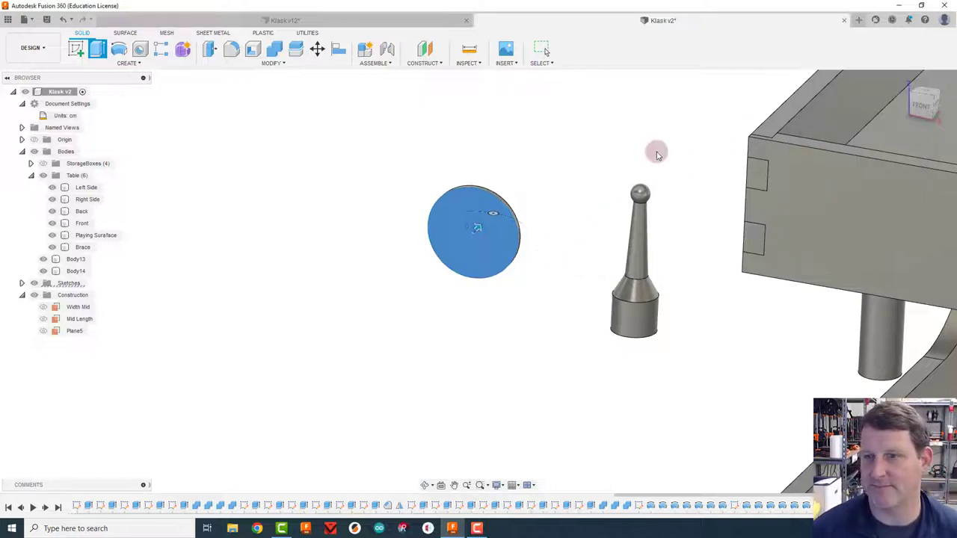
{"action": "left_click", "coordinate": [589, 181]}
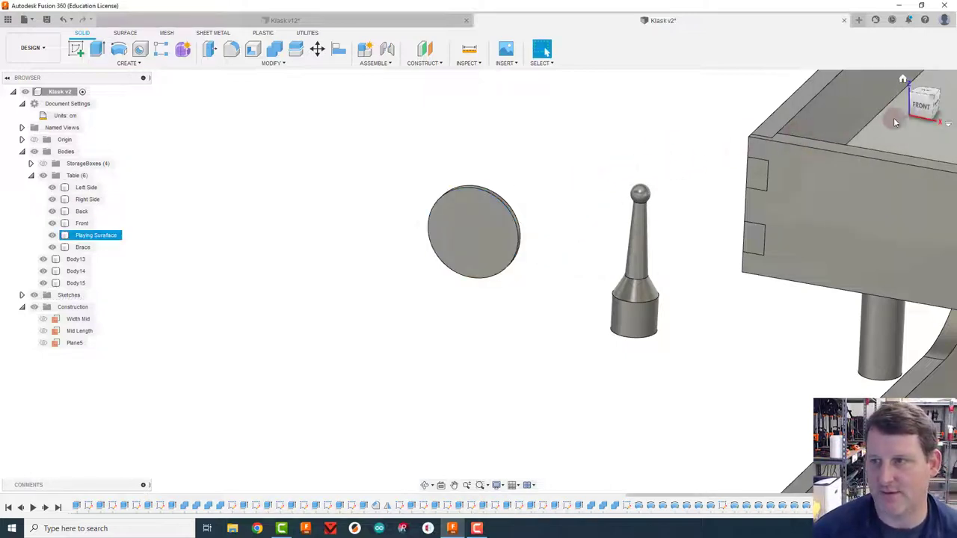
- Start a sketch on the disc's front face and draw a horizontal line across it from edge to edge
{"action": "left_click_drag", "start_coordinate": [935, 101], "coordinate": [940, 100]}
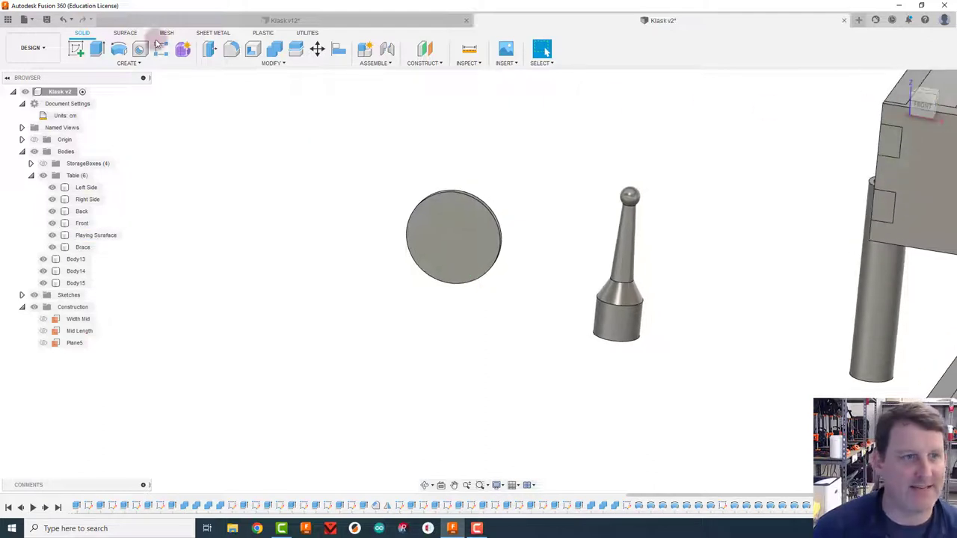
{"action": "left_click", "coordinate": [79, 51]}
{"action": "left_click", "coordinate": [87, 55]}
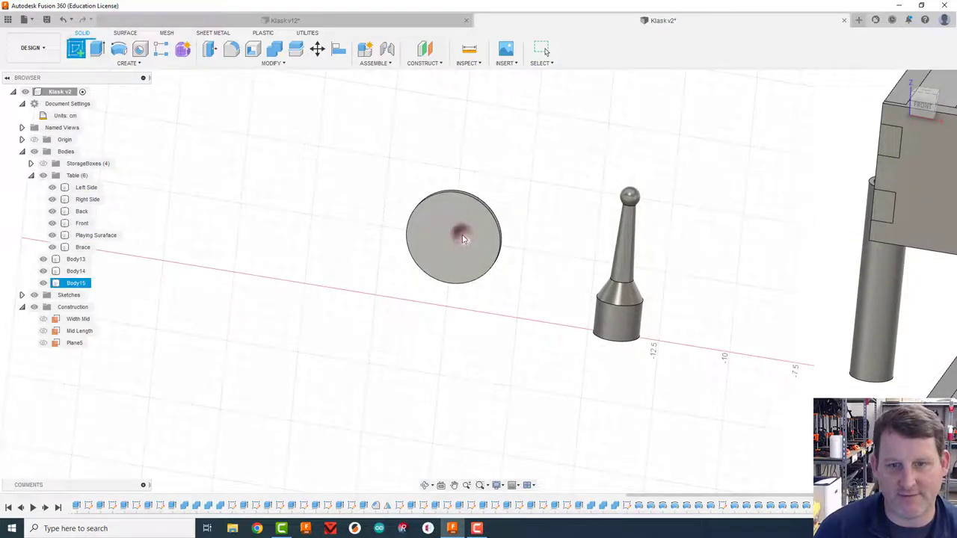
{"action": "left_click", "coordinate": [461, 228]}
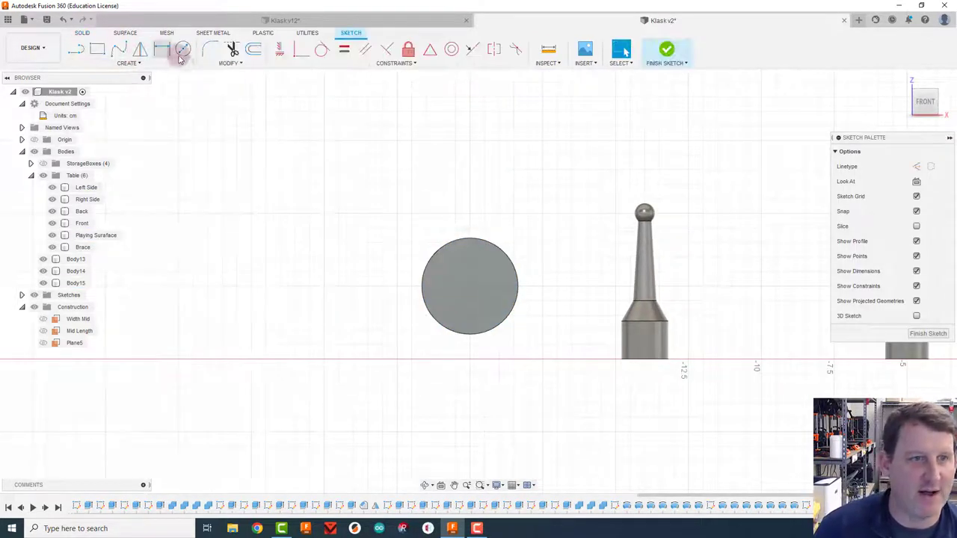
{"action": "left_click", "coordinate": [78, 50]}
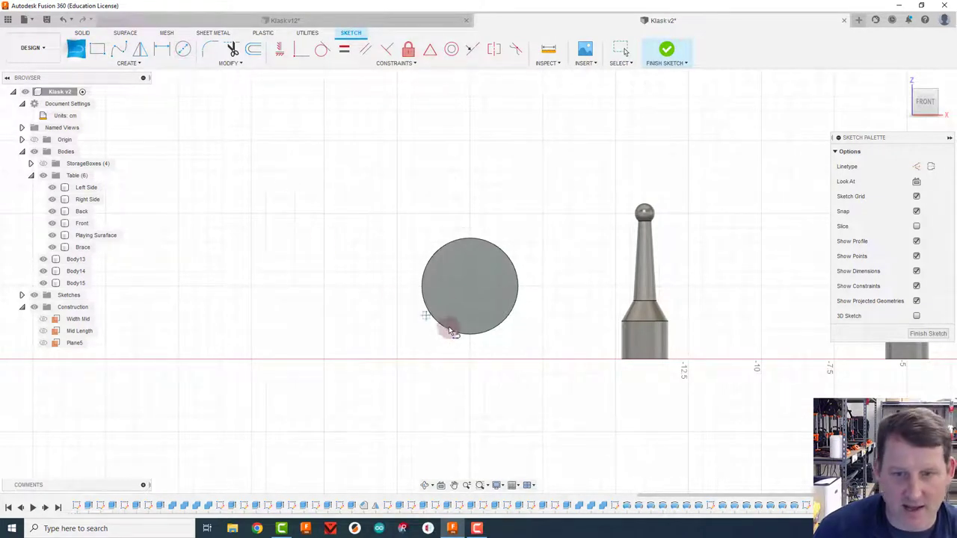
{"action": "left_click", "coordinate": [422, 287]}
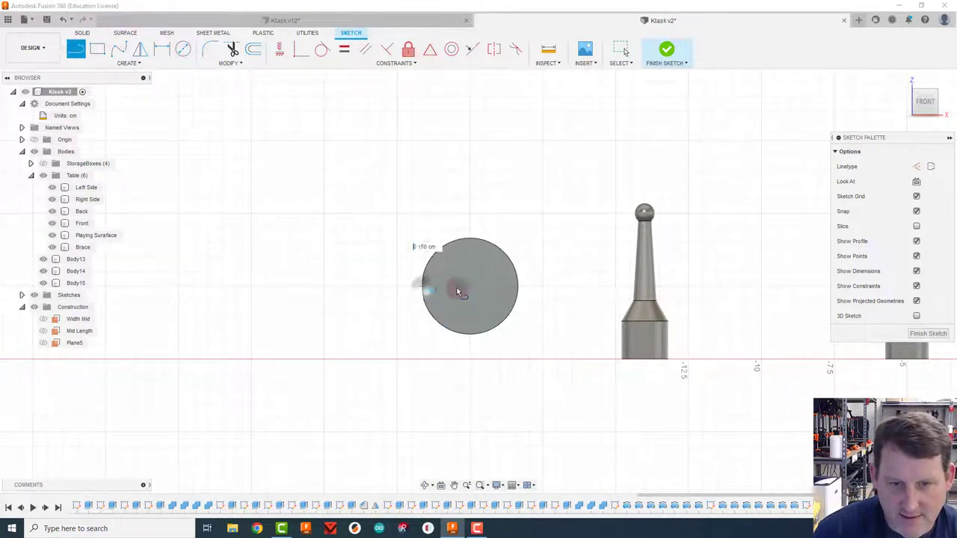
{"action": "left_click", "coordinate": [517, 288]}
{"action": "scroll", "coordinate": [465, 307], "scroll_direction": "up", "scroll_amount": 8}
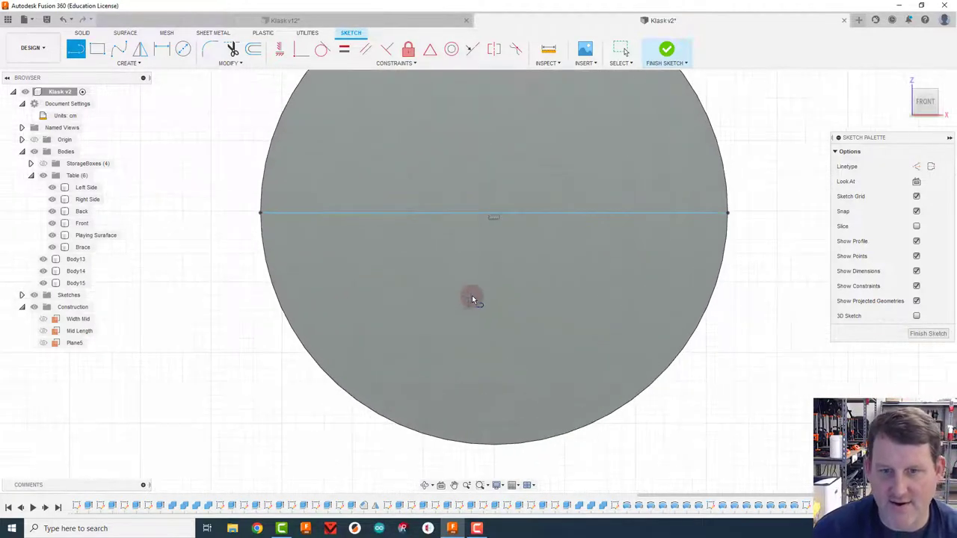
{"action": "scroll", "coordinate": [496, 266], "scroll_direction": "down", "scroll_amount": 2}
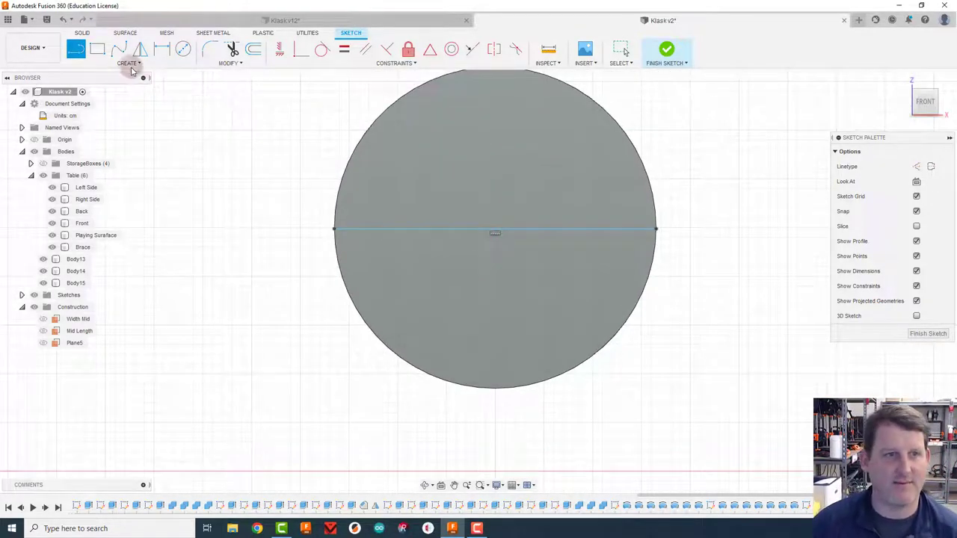
- Place a sketch point at the disc's centre and make the horizontal line coincident with it
{"action": "left_click", "coordinate": [129, 63]}
{"action": "left_click", "coordinate": [81, 174]}
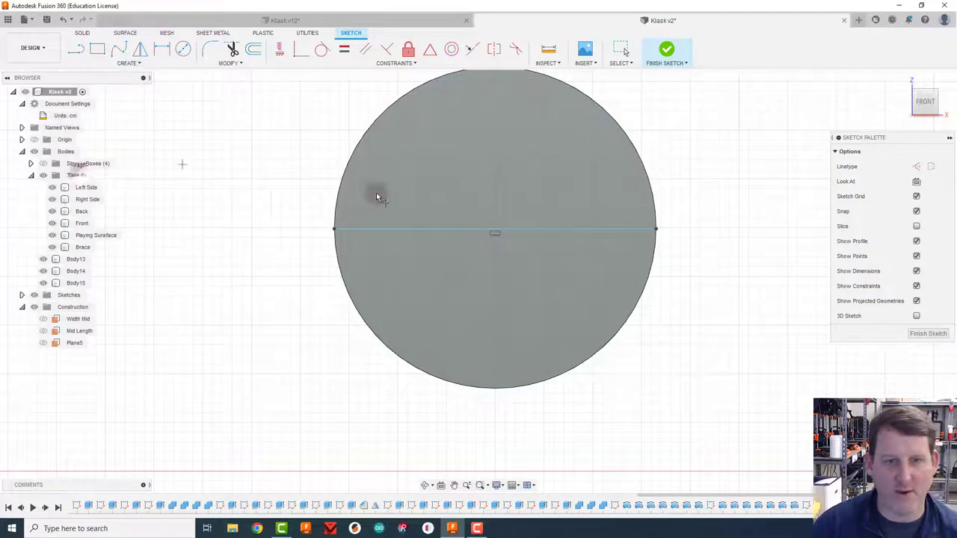
{"action": "left_click", "coordinate": [545, 165]}
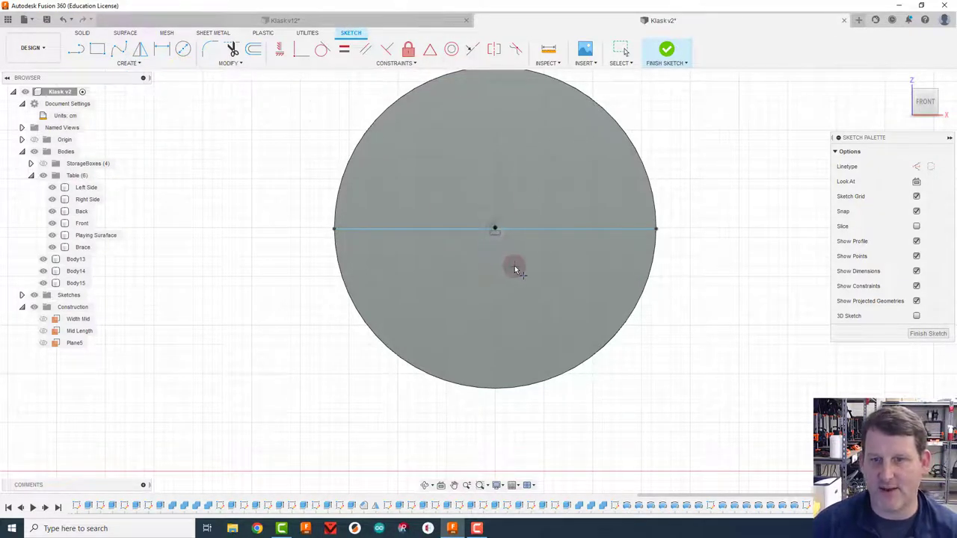
{"action": "left_click", "coordinate": [301, 51]}
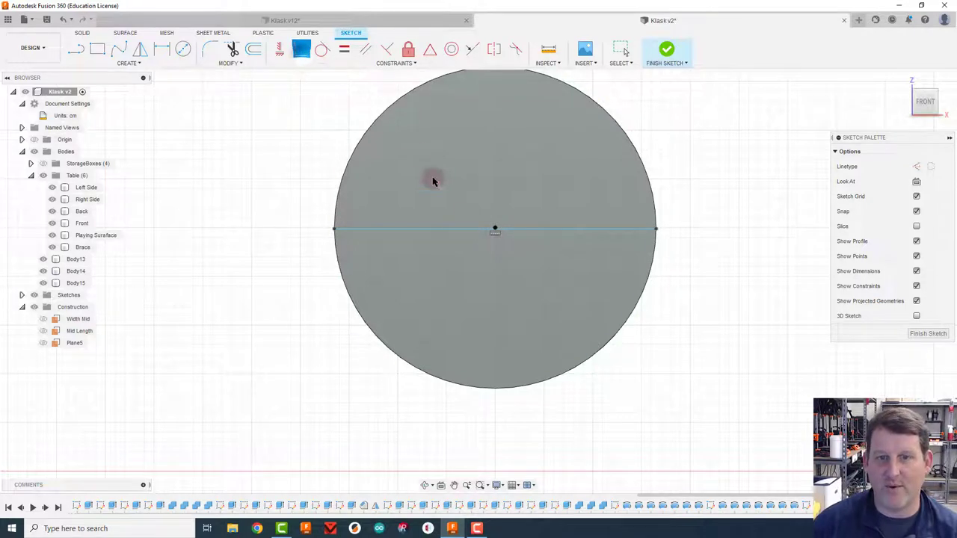
{"action": "left_click", "coordinate": [473, 229]}
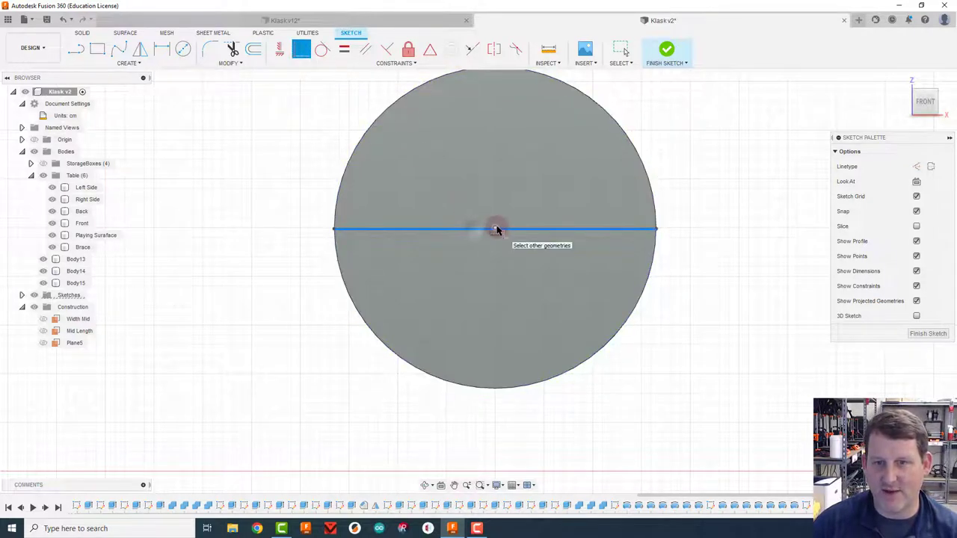
{"action": "left_click", "coordinate": [496, 227]}
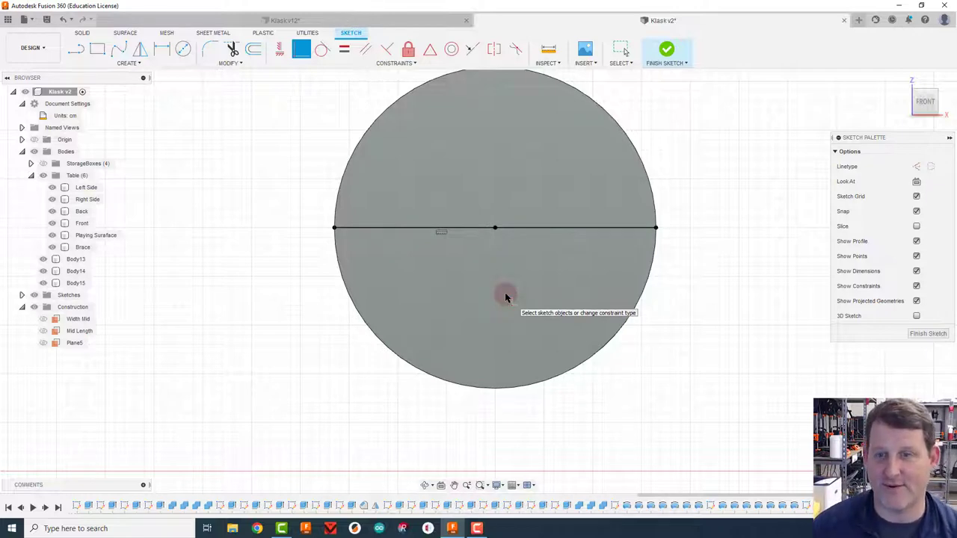
{"action": "key", "text": "e"}
{"action": "left_click", "coordinate": [533, 191]}
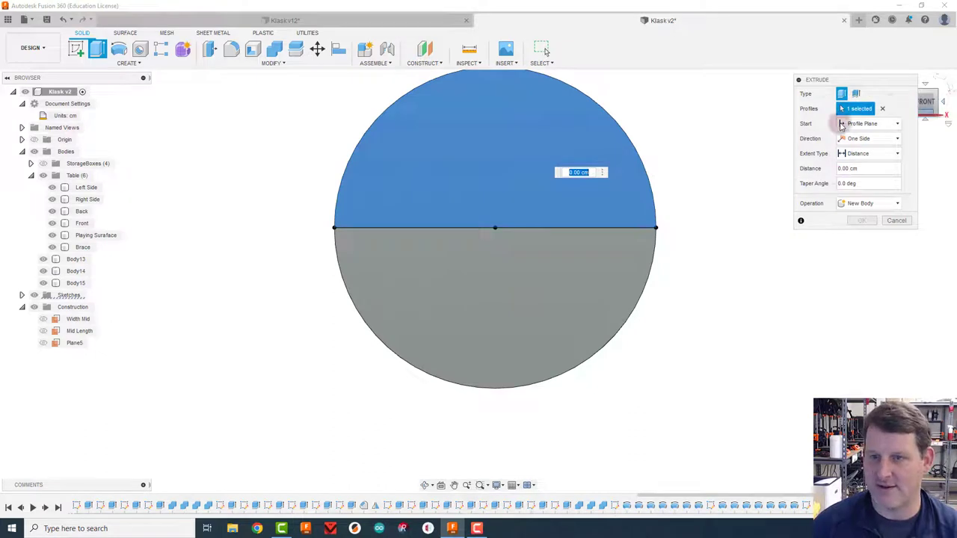
{"action": "left_click_drag", "start_coordinate": [932, 103], "coordinate": [854, 148]}
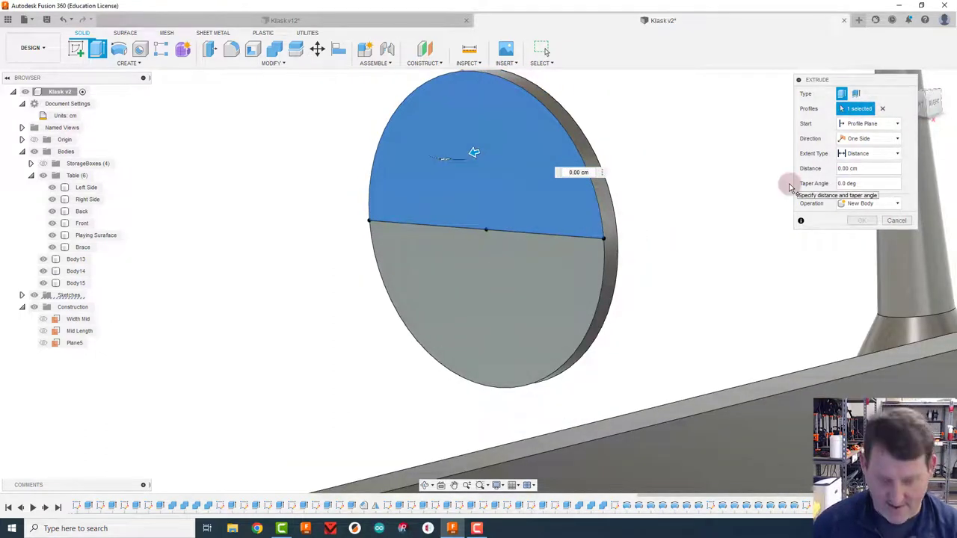
{"action": "key", "text": "Escape"}
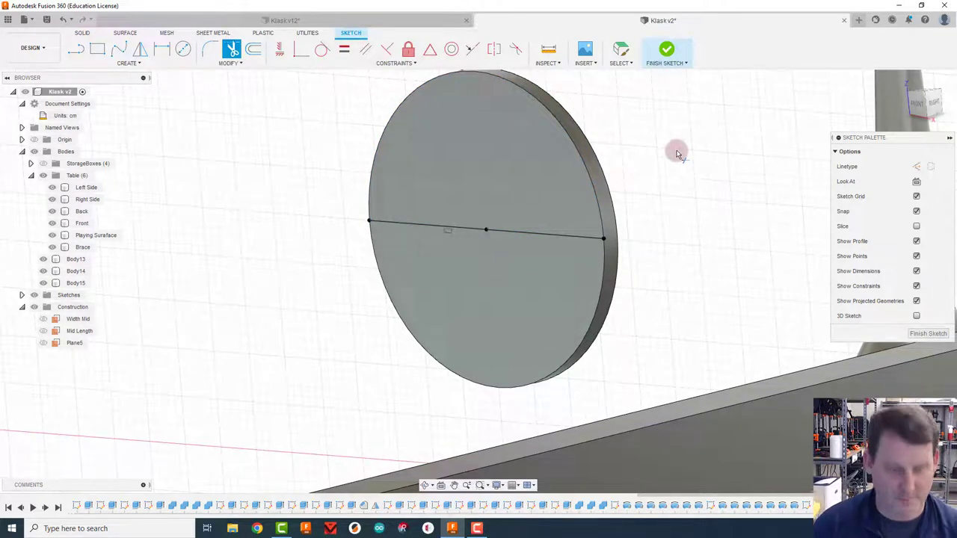
- Extrude the upper half of the disc face outward by Thickness - 0.1 cm, joined to the disc
{"action": "key", "text": "e"}
{"action": "left_click", "coordinate": [515, 175]}
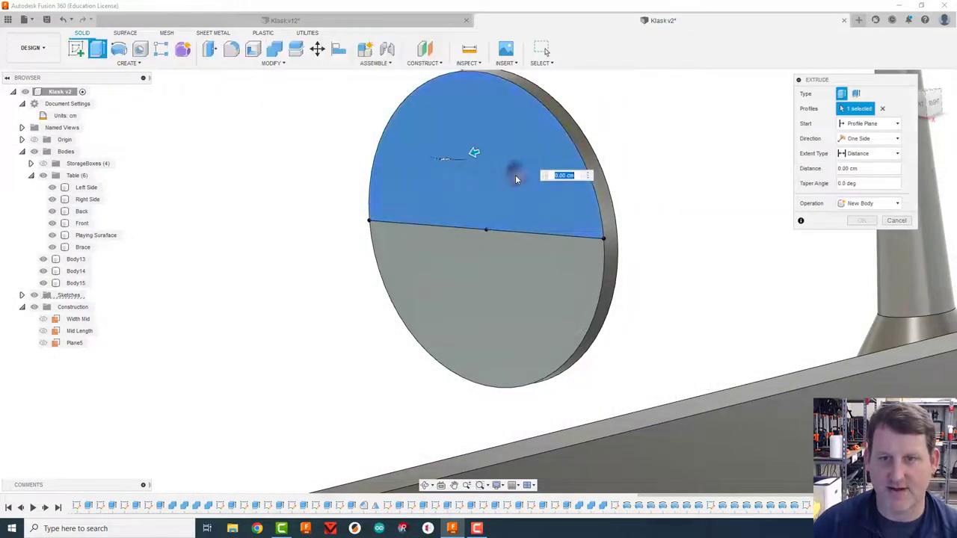
{"action": "type", "text": "Thickness"}
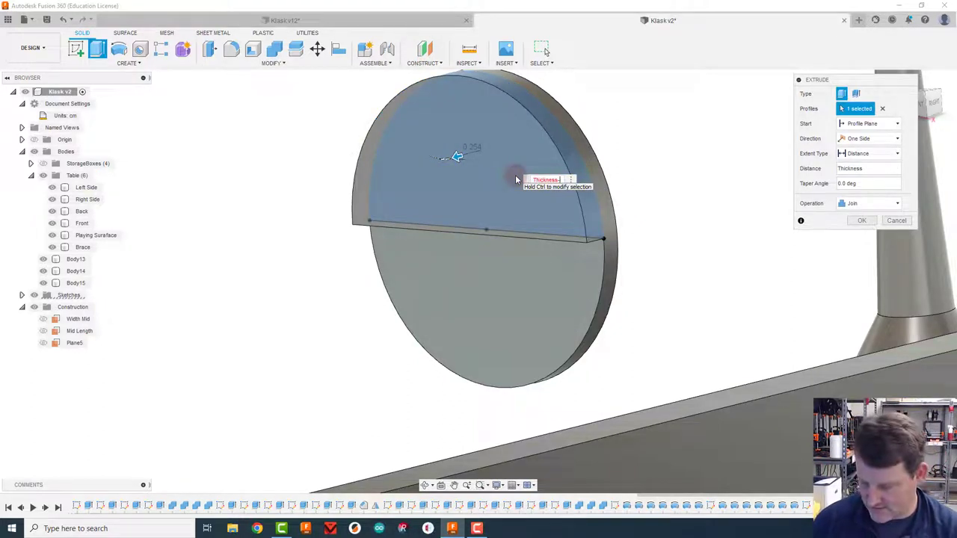
{"action": "type", "text": "- 0.1 cm"}
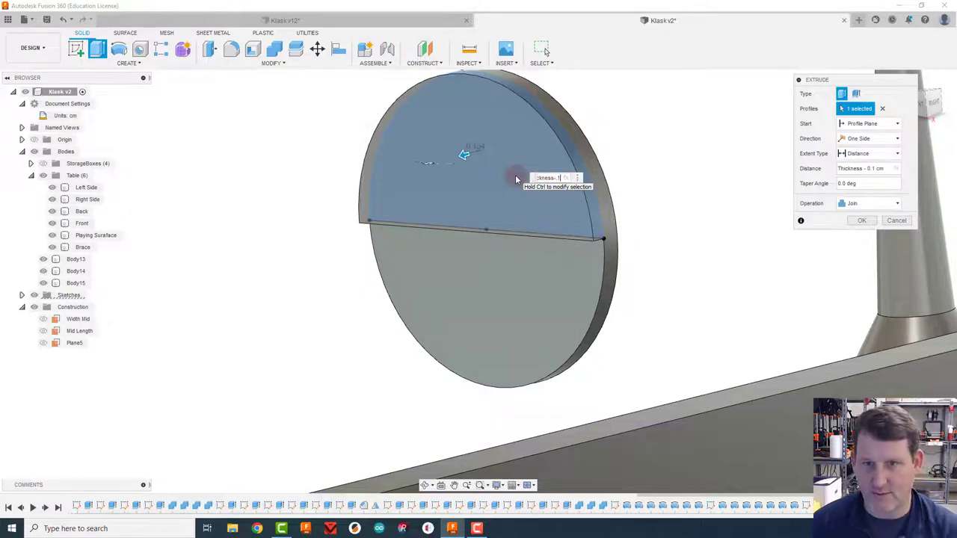
{"action": "key", "text": "Return"}
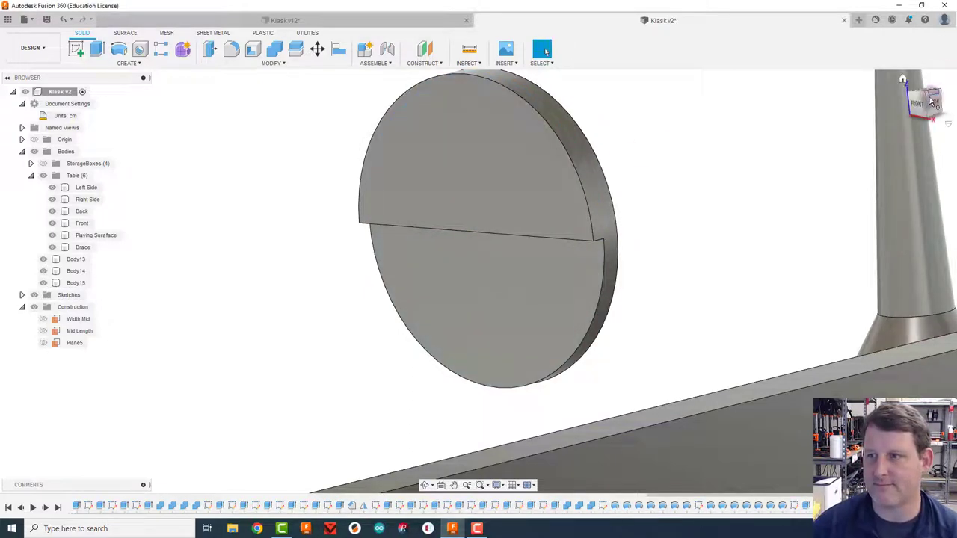
- Return to the home view and hide the Table bodies
{"action": "mouse_move", "coordinate": [917, 94]}
{"action": "left_mouse_down"}
{"action": "mouse_move", "coordinate": [870, 89]}
{"action": "mouse_move", "coordinate": [890, 93]}
{"action": "mouse_move", "coordinate": [901, 112]}
{"action": "mouse_move", "coordinate": [906, 82]}
{"action": "left_mouse_up"}
{"action": "middle_click_drag", "start_coordinate": [762, 184], "coordinate": [817, 246]}
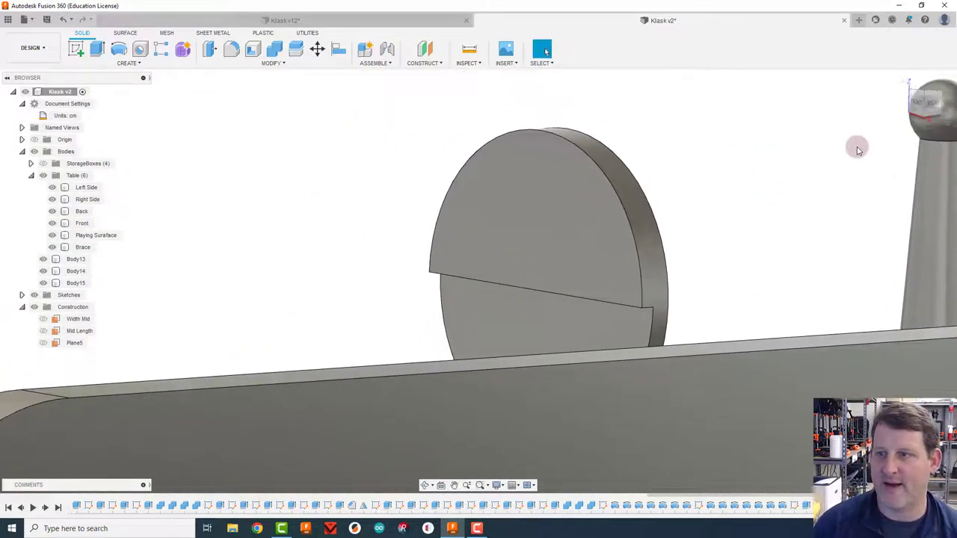
{"action": "left_click", "coordinate": [903, 83]}
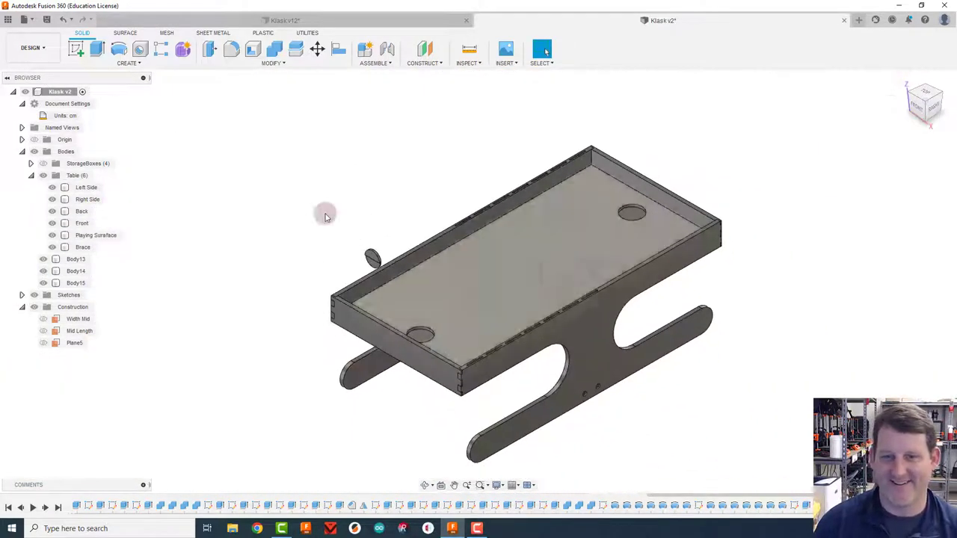
{"action": "left_click", "coordinate": [43, 175]}
- Chamfer the disc's stepped front rim and back rim edges with an equal distance of 0.1 cm
{"action": "scroll", "coordinate": [382, 269], "scroll_direction": "up", "scroll_amount": 6}
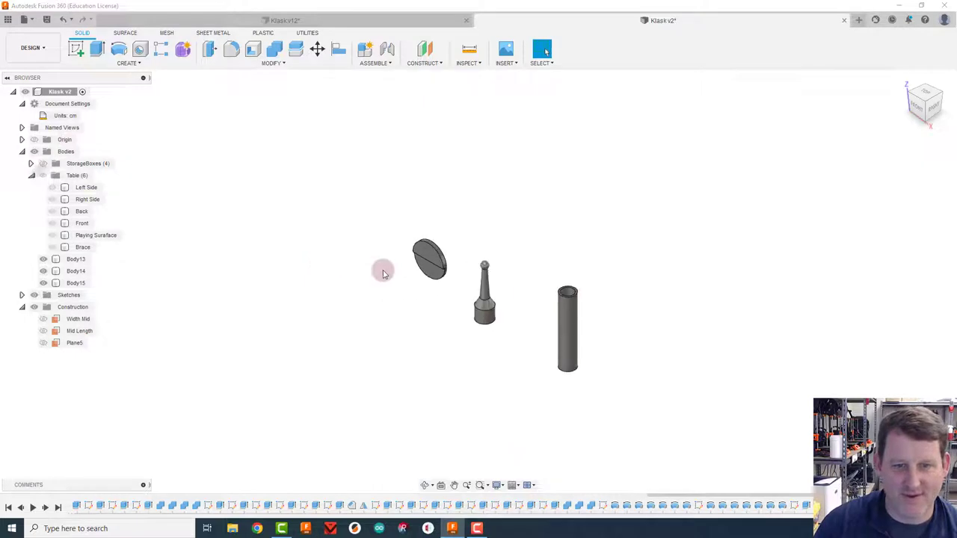
{"action": "scroll", "coordinate": [451, 271], "scroll_direction": "up", "scroll_amount": 4}
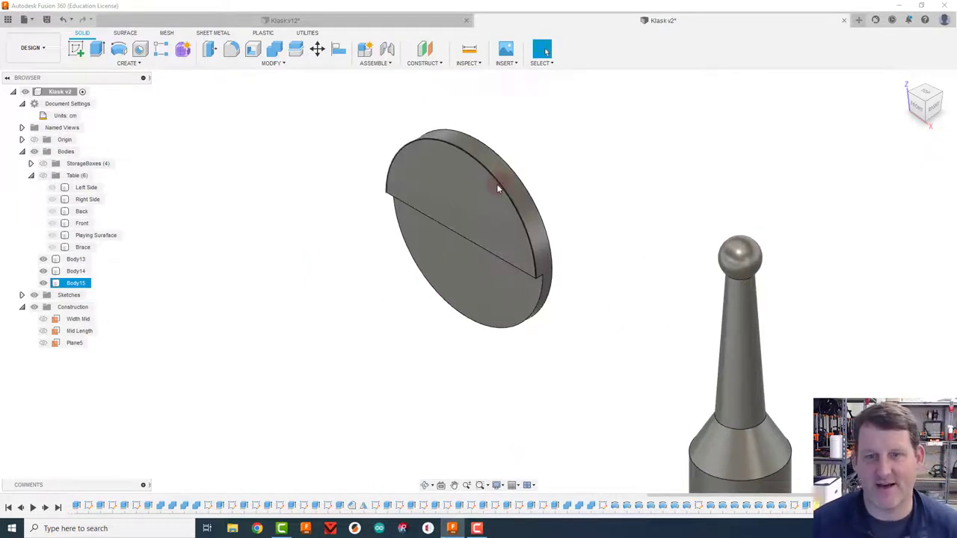
{"action": "key", "text": "Escape"}
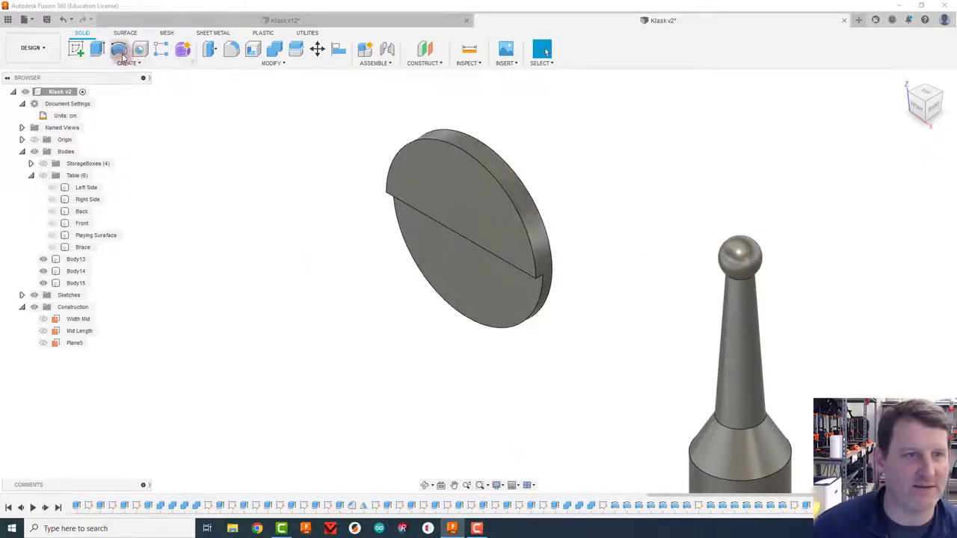
{"action": "left_click", "coordinate": [275, 64]}
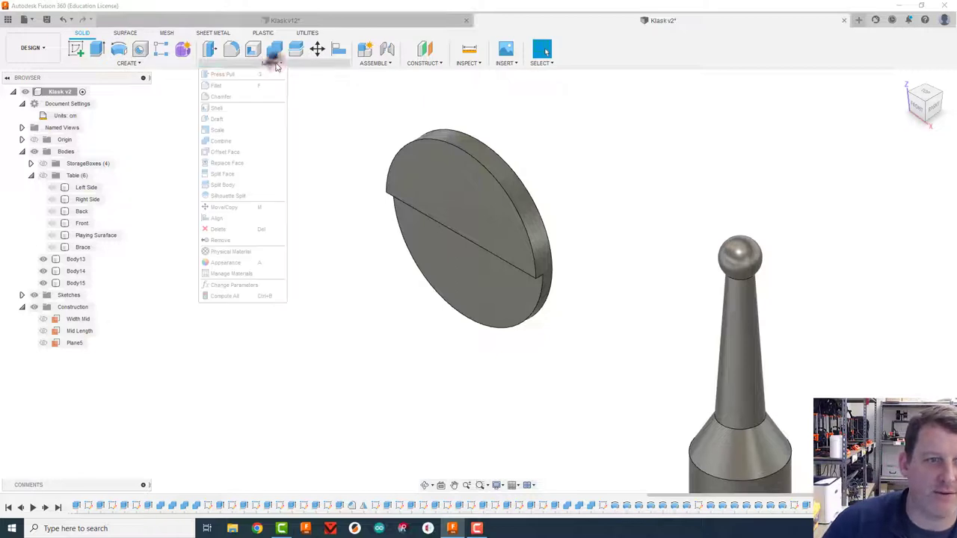
{"action": "left_click", "coordinate": [228, 96]}
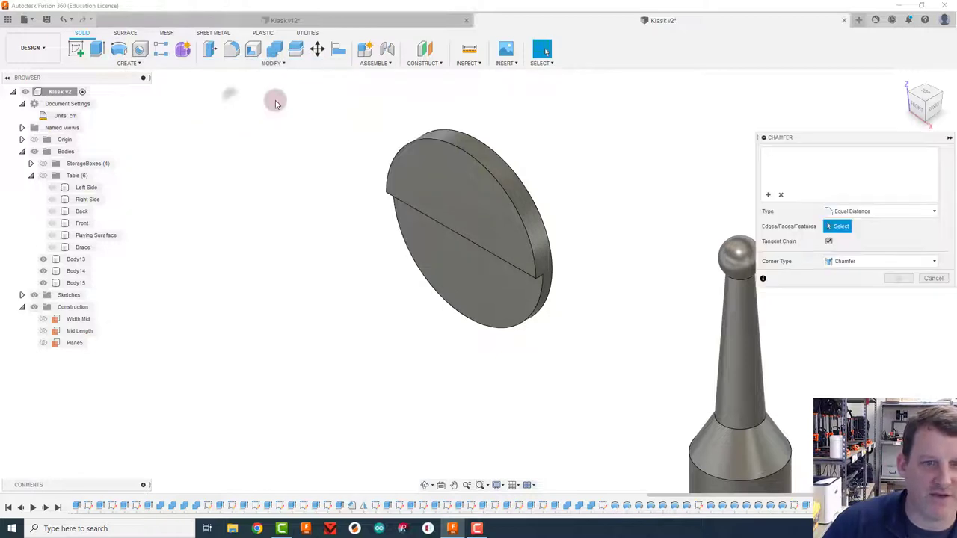
{"action": "left_click", "coordinate": [457, 149]}
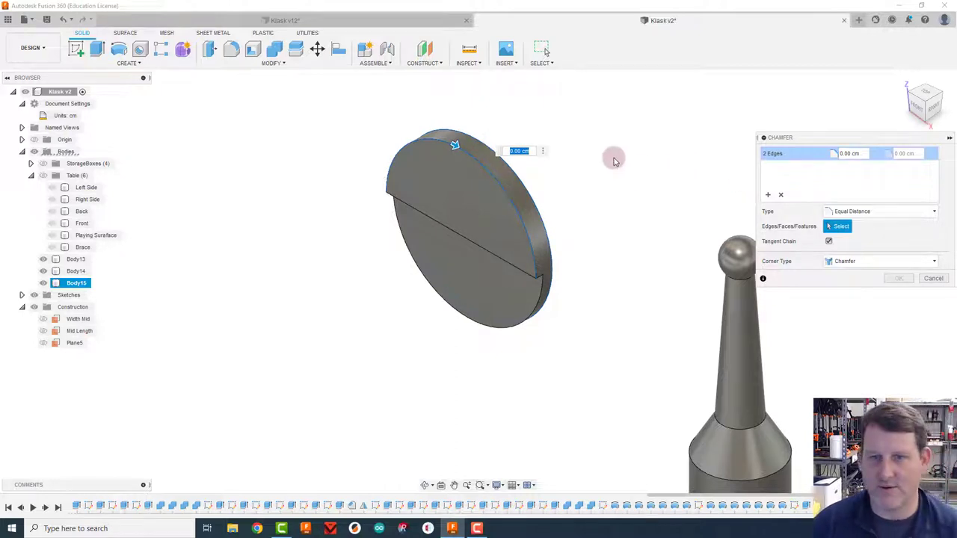
{"action": "type", "text": "1"}
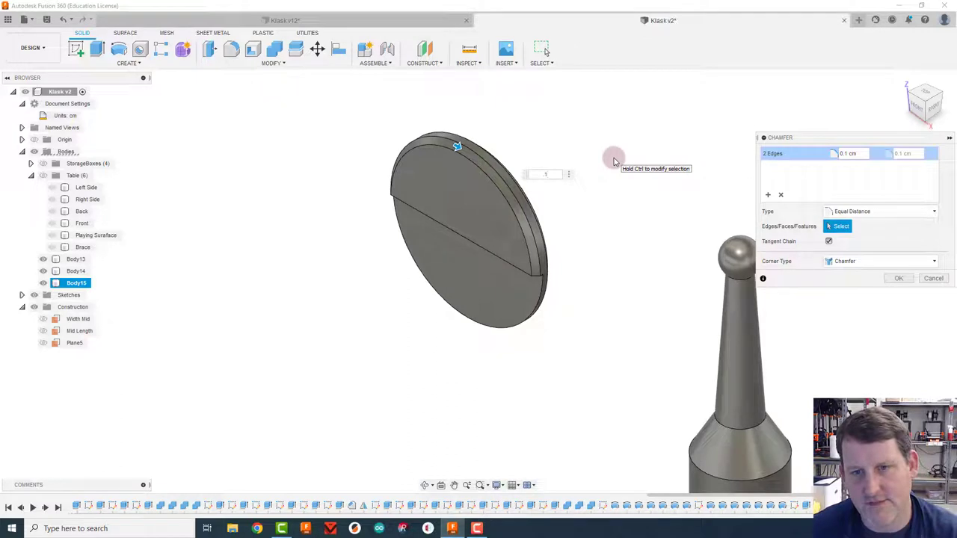
{"action": "key", "text": "Return"}
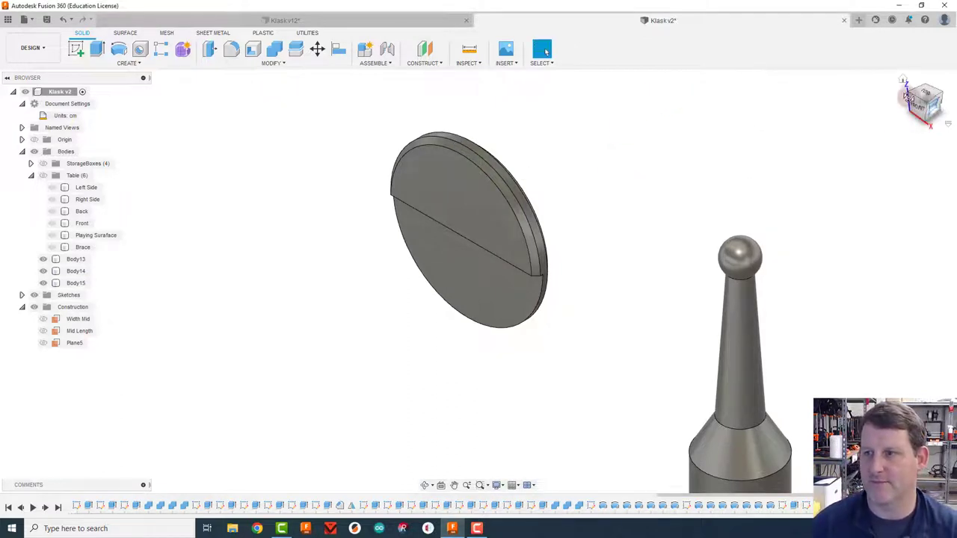
- Show the Table and StorageBoxes bodies again alongside the disc, handle and tube, and view the complete model from the front
{"action": "left_click_drag", "start_coordinate": [907, 94], "coordinate": [818, 241]}
{"action": "left_click", "coordinate": [903, 79]}
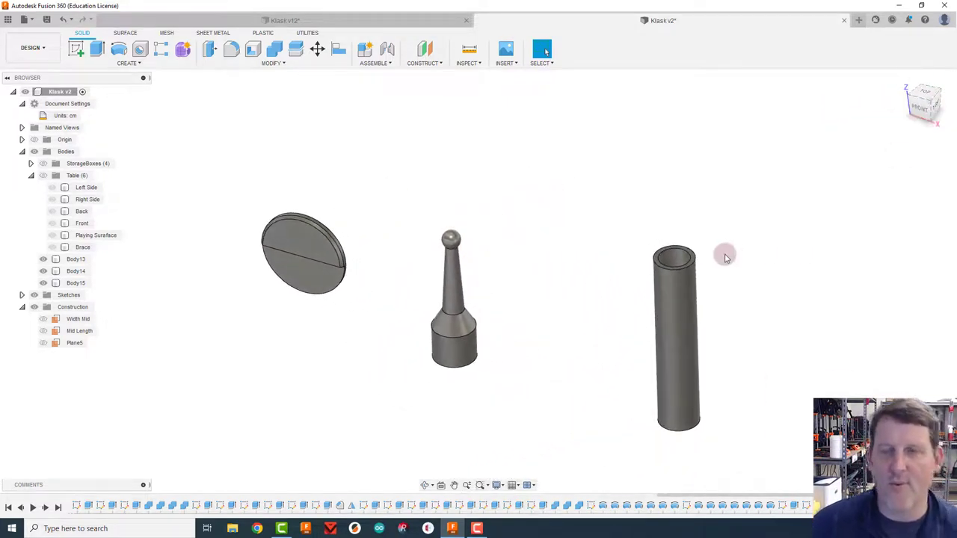
{"action": "left_click", "coordinate": [294, 267]}
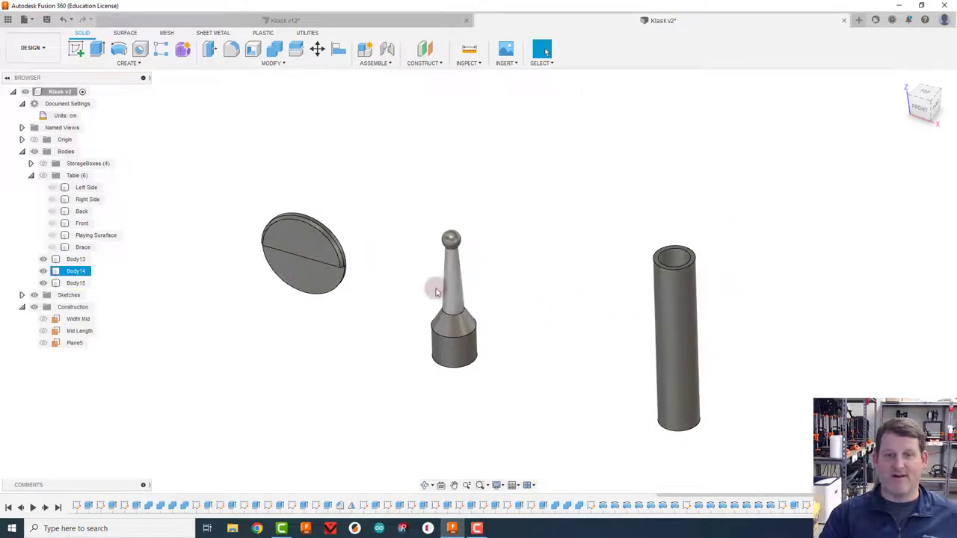
{"action": "left_click", "coordinate": [541, 273]}
{"action": "scroll", "coordinate": [579, 306], "scroll_direction": "down", "scroll_amount": 5}
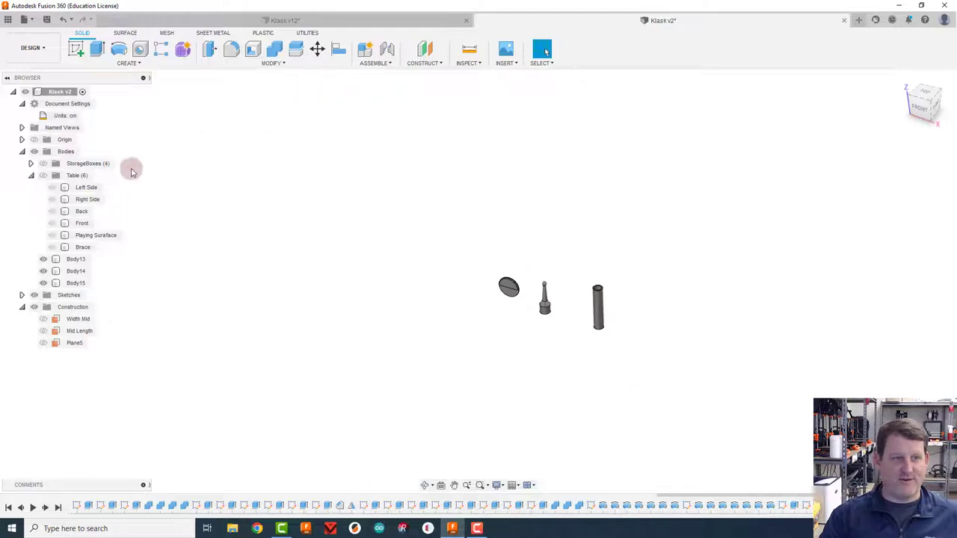
{"action": "left_click", "coordinate": [42, 175]}
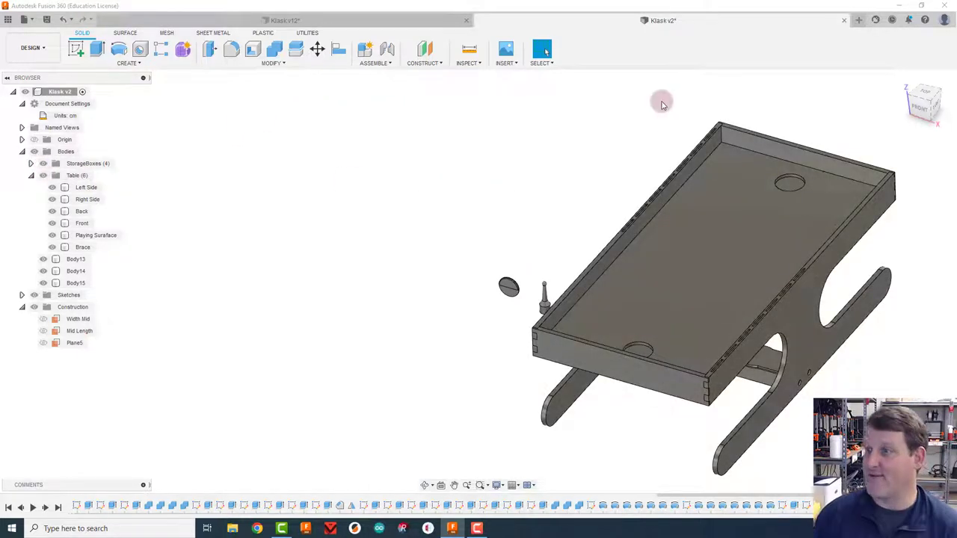
{"action": "mouse_move", "coordinate": [921, 110]}
{"action": "left_mouse_down"}
{"action": "mouse_move", "coordinate": [930, 97]}
{"action": "mouse_move", "coordinate": [936, 102]}
{"action": "mouse_move", "coordinate": [920, 116]}
{"action": "left_mouse_up"}
{"action": "left_click", "coordinate": [848, 127]}
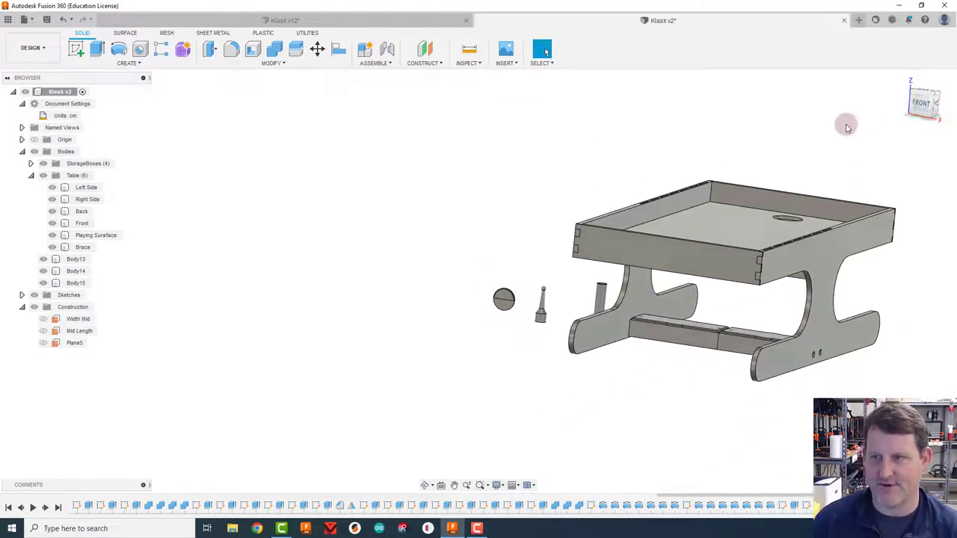